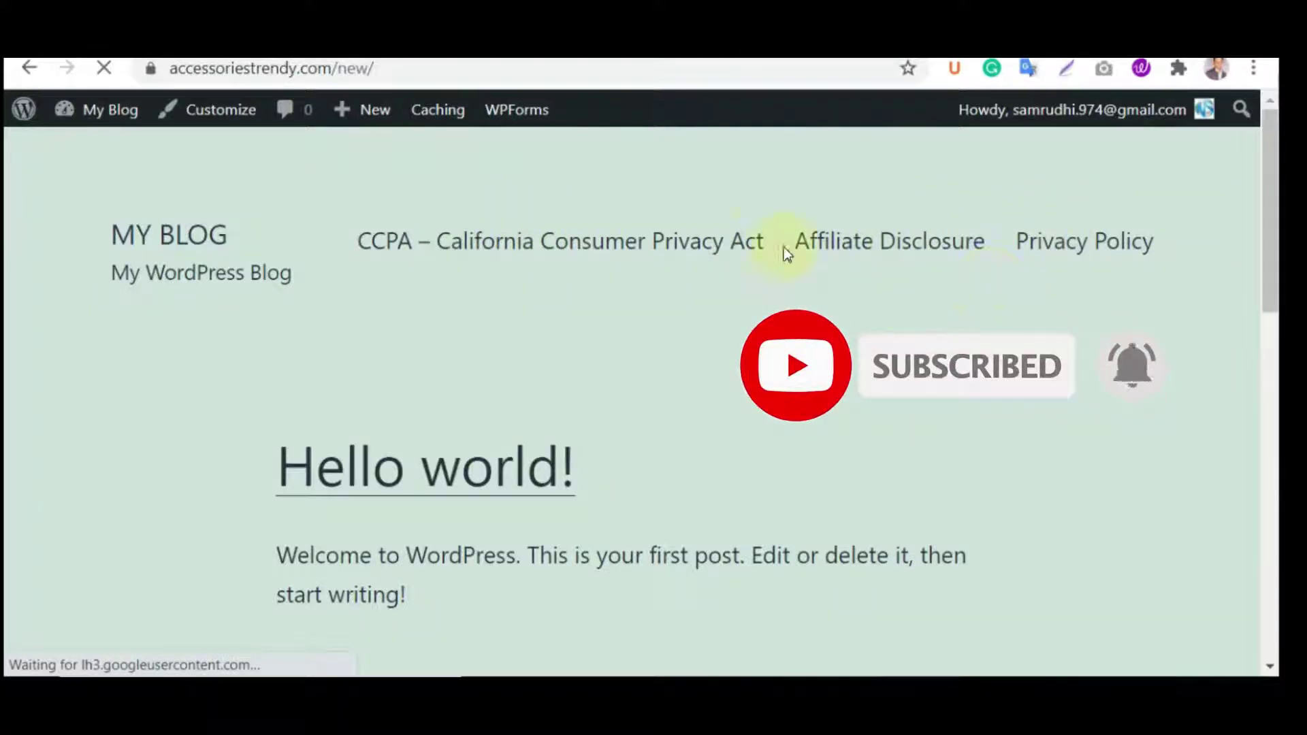
Open the site's "CCPA – California Consumer Privacy Act" page and examine its privacy notice sections.
{"action": "left_click", "coordinate": [613, 250]}
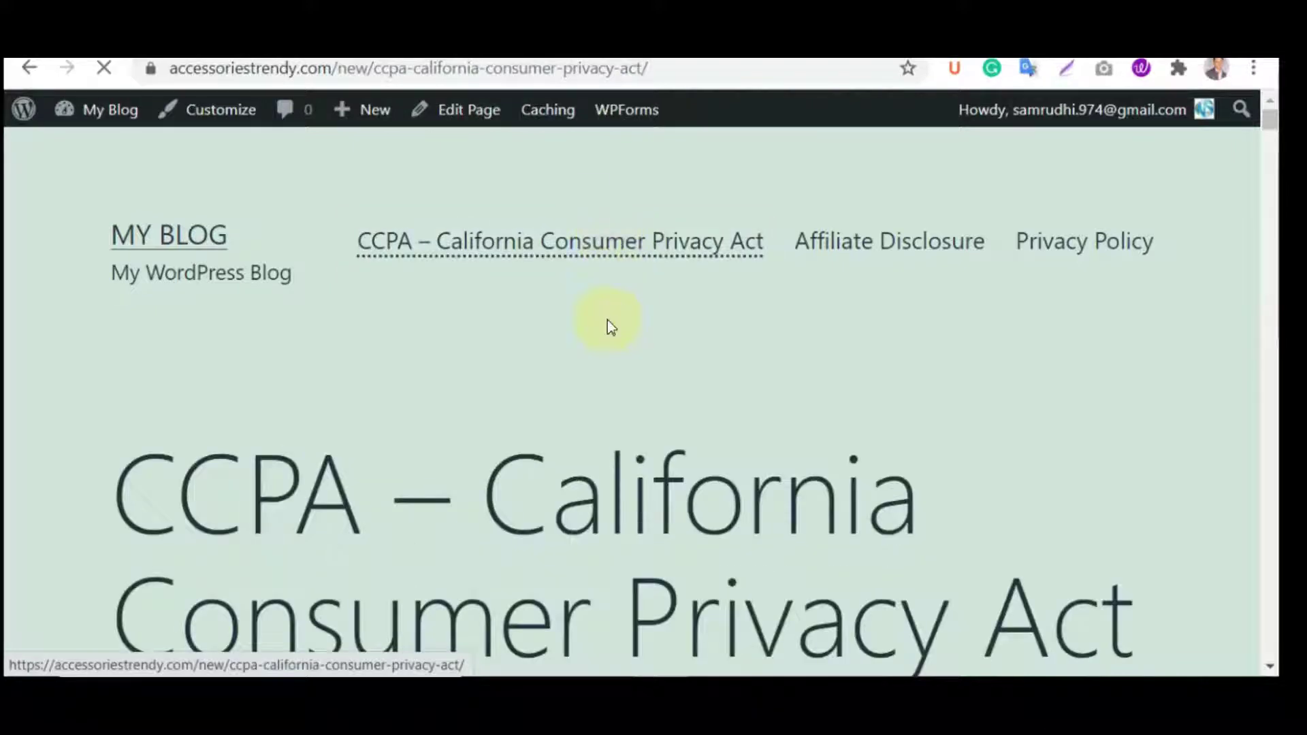
{"action": "scroll", "coordinate": [607, 320], "scroll_direction": "down", "scroll_amount": 10}
{"action": "scroll", "coordinate": [607, 320], "scroll_direction": "down", "scroll_amount": 20}
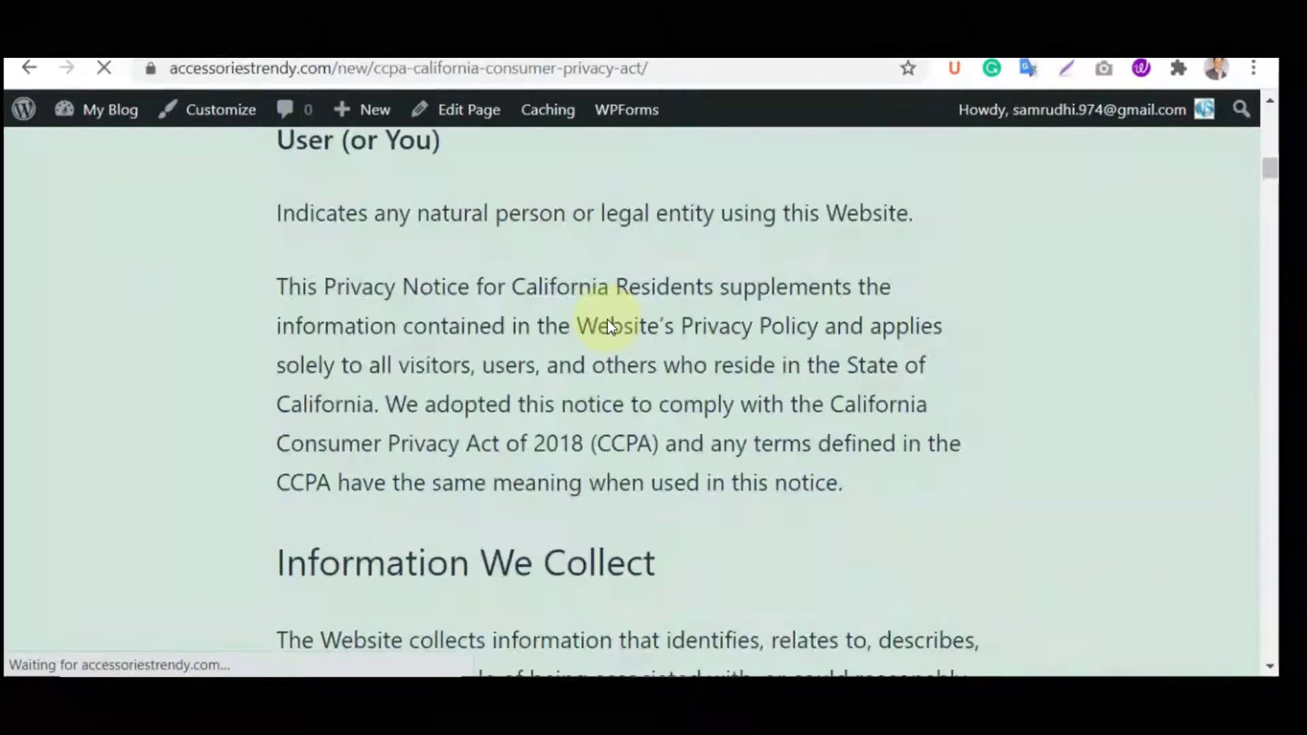
{"action": "scroll", "coordinate": [607, 320], "scroll_direction": "down", "scroll_amount": 15}
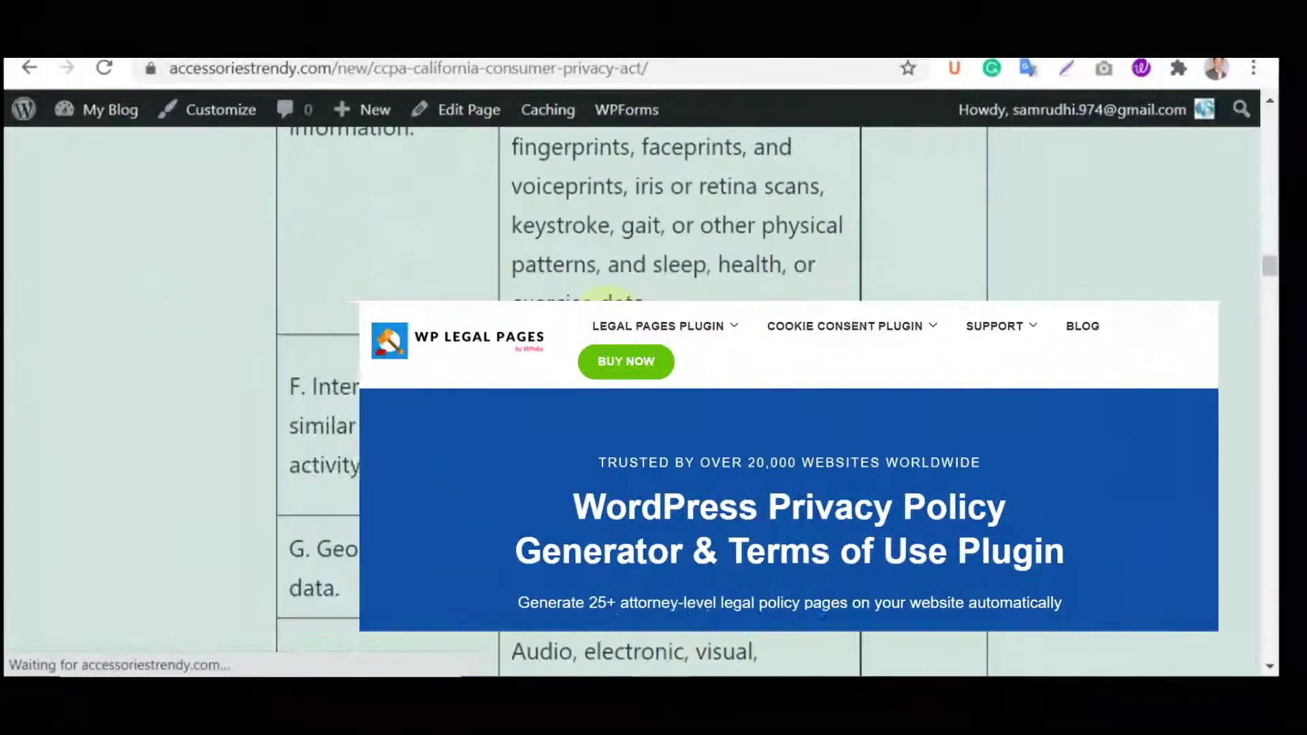
{"action": "scroll", "coordinate": [609, 320], "scroll_direction": "down", "scroll_amount": 15}
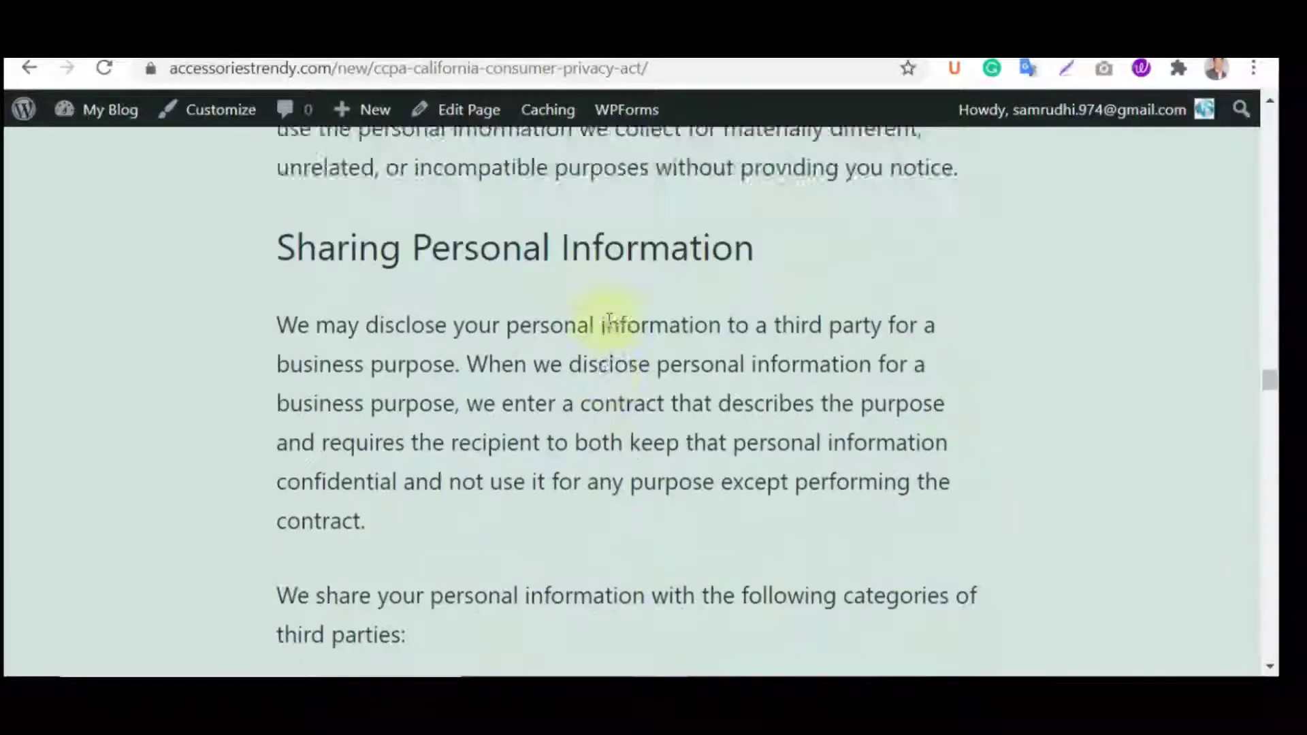
{"action": "scroll", "coordinate": [609, 327], "scroll_direction": "down", "scroll_amount": 5}
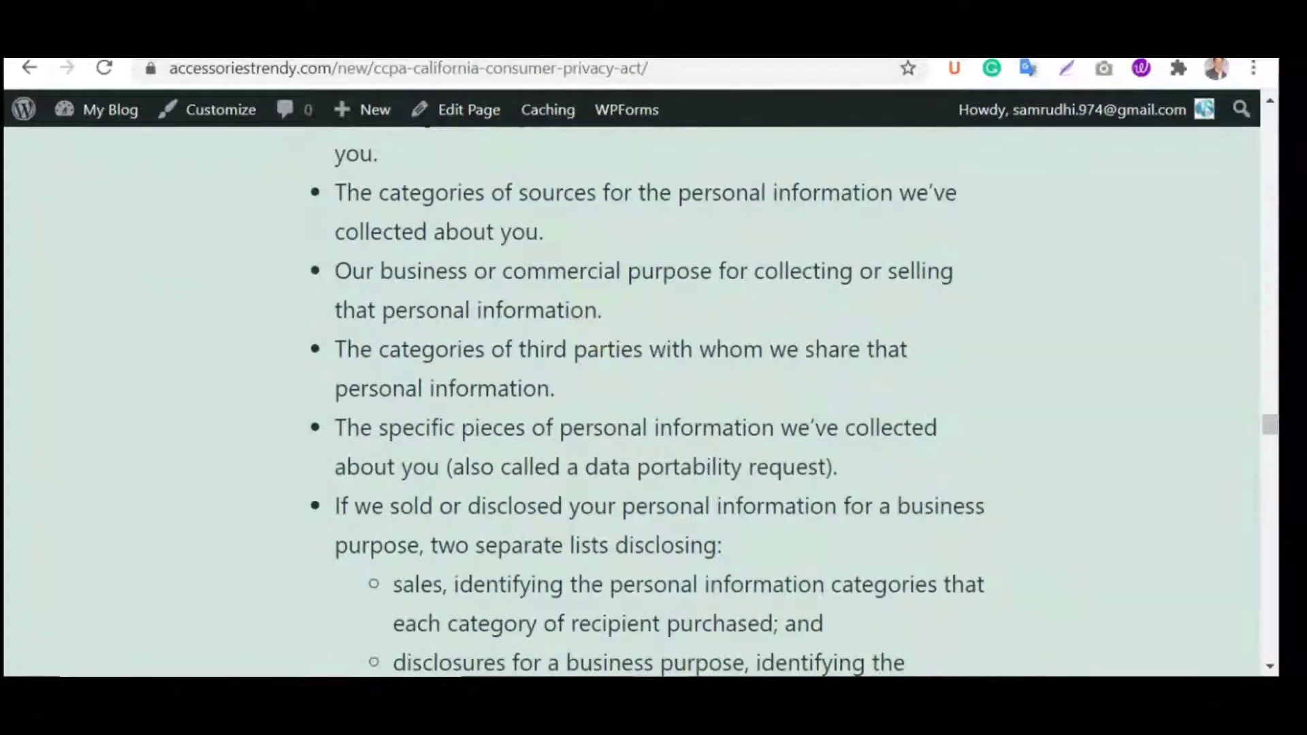
{"action": "scroll", "coordinate": [609, 328], "scroll_direction": "down", "scroll_amount": 8}
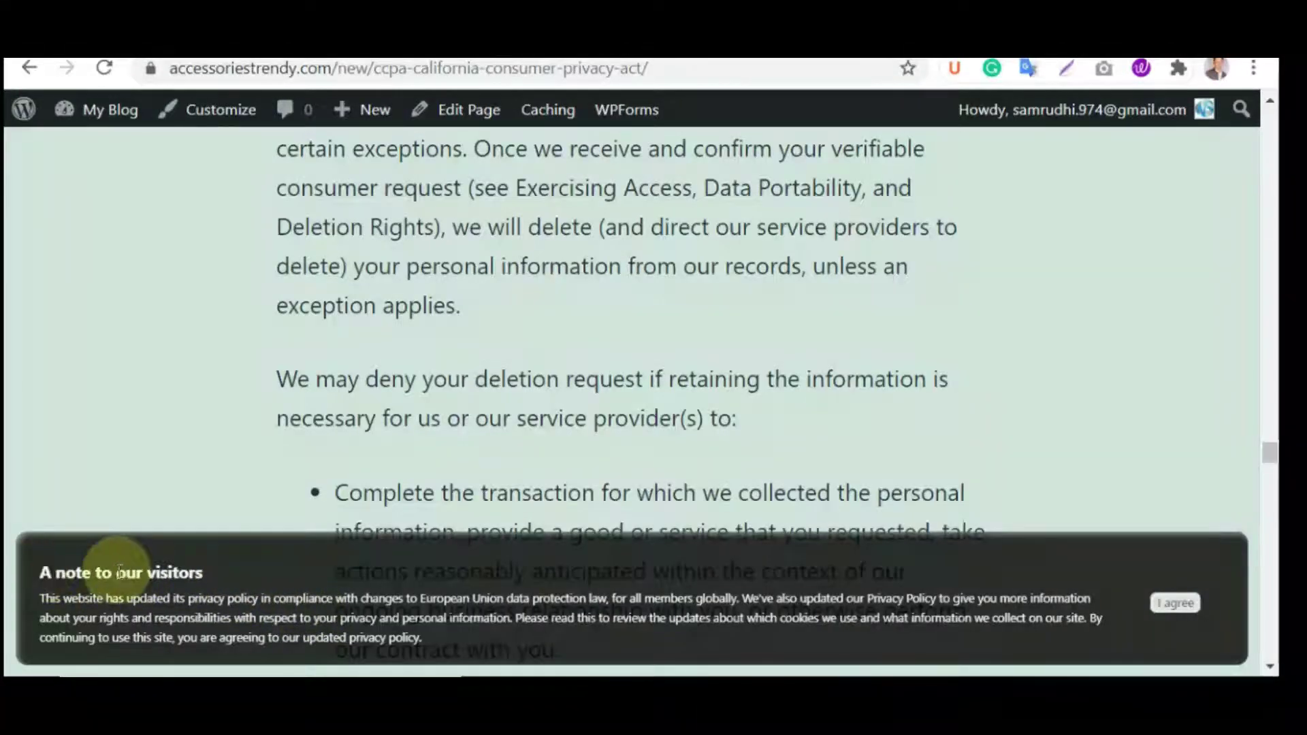
Read the "A note to our visitors" privacy notice on the CCPA page and agree to it.
{"action": "left_click_drag", "start_coordinate": [40, 572], "coordinate": [210, 568]}
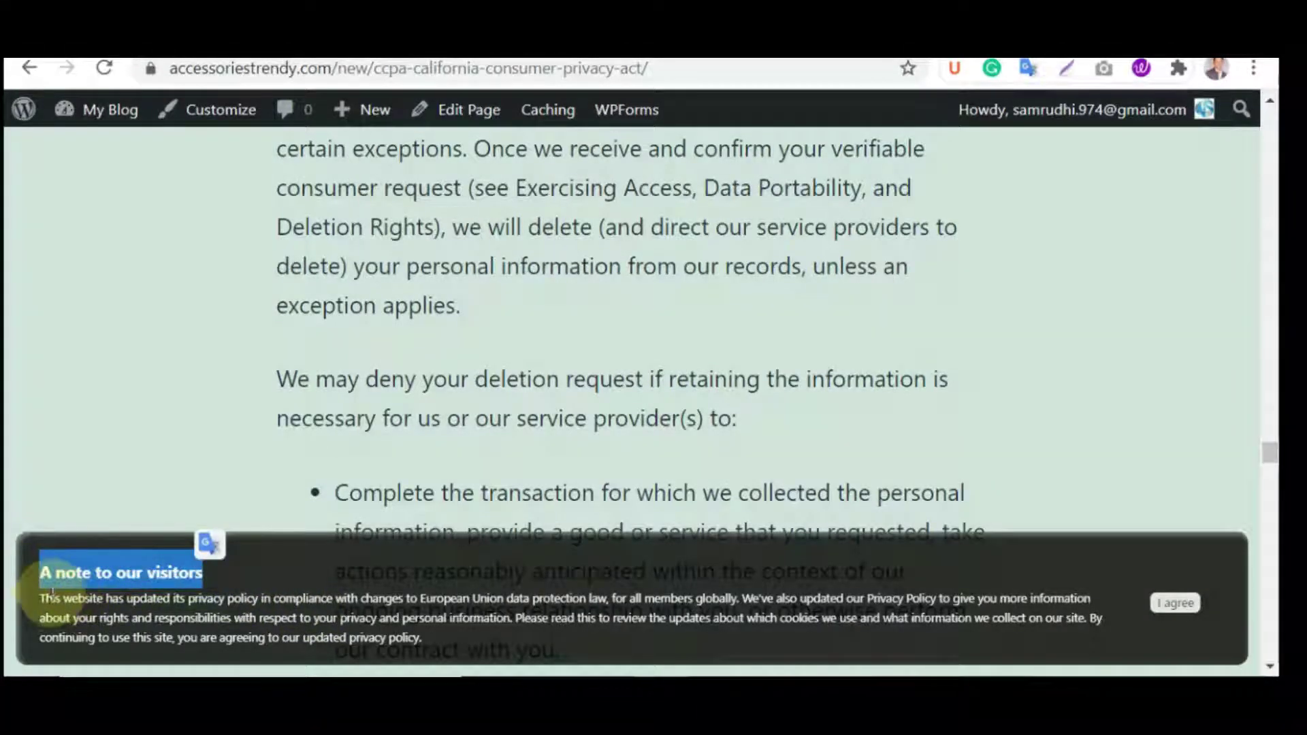
{"action": "left_click_drag", "start_coordinate": [45, 598], "coordinate": [436, 639]}
{"action": "left_click", "coordinate": [1004, 612]}
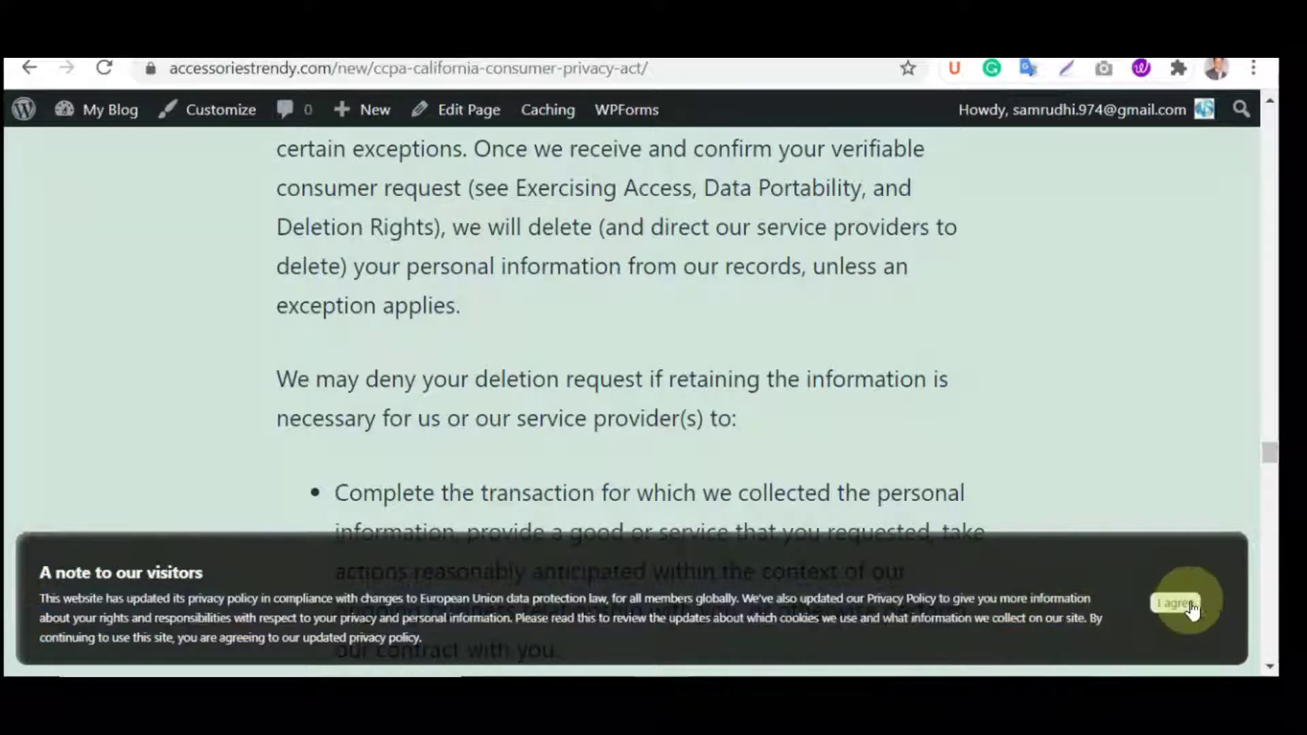
{"action": "left_click", "coordinate": [1178, 605]}
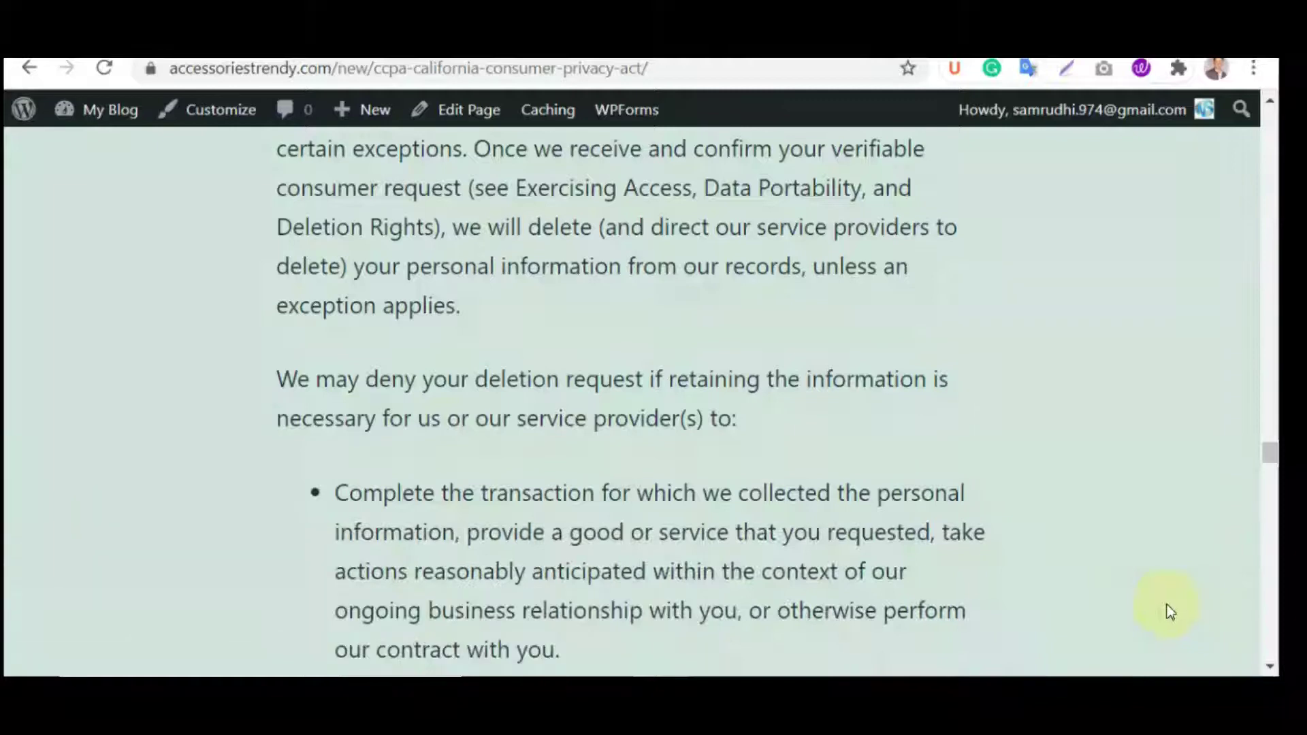
{"action": "scroll", "coordinate": [680, 578], "scroll_direction": "down", "scroll_amount": 5}
{"action": "scroll", "coordinate": [680, 582], "scroll_direction": "up", "scroll_amount": 7}
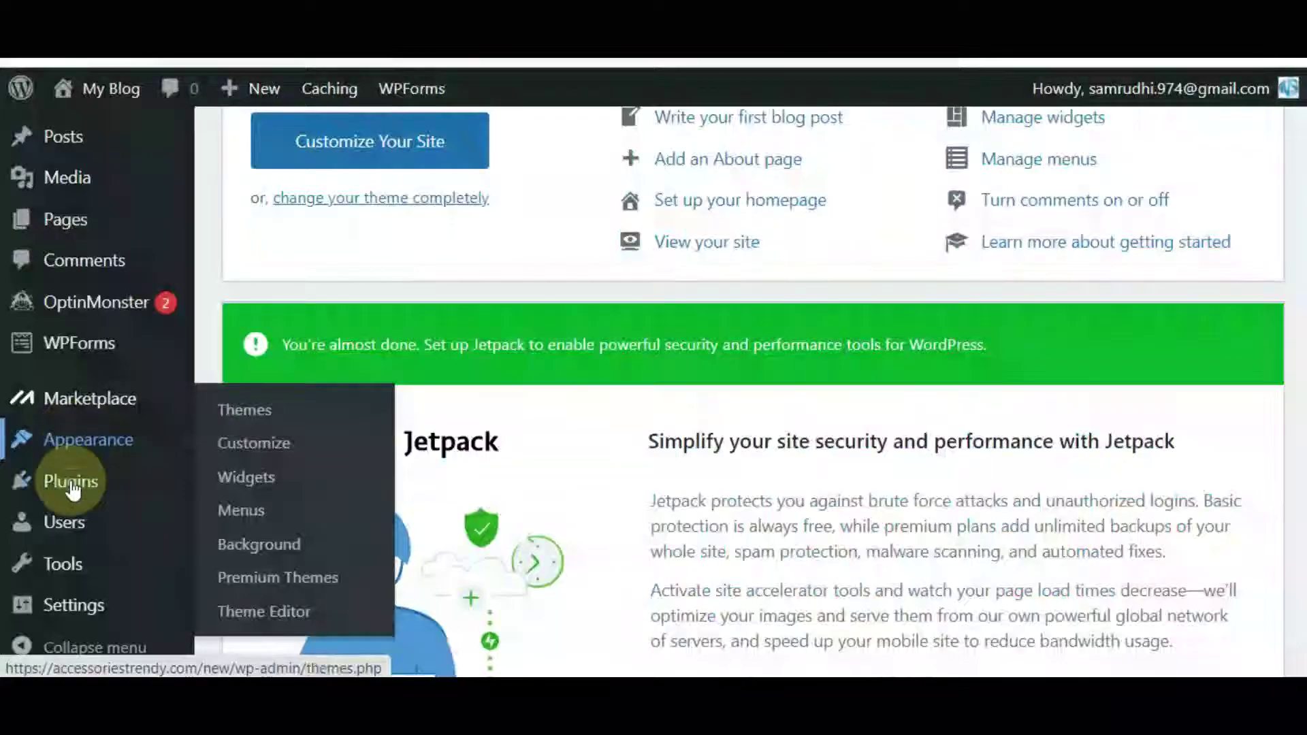
Go to the page for adding new plugins and bring up the form for uploading a plugin .zip file.
{"action": "mouse_move", "coordinate": [73, 489]}
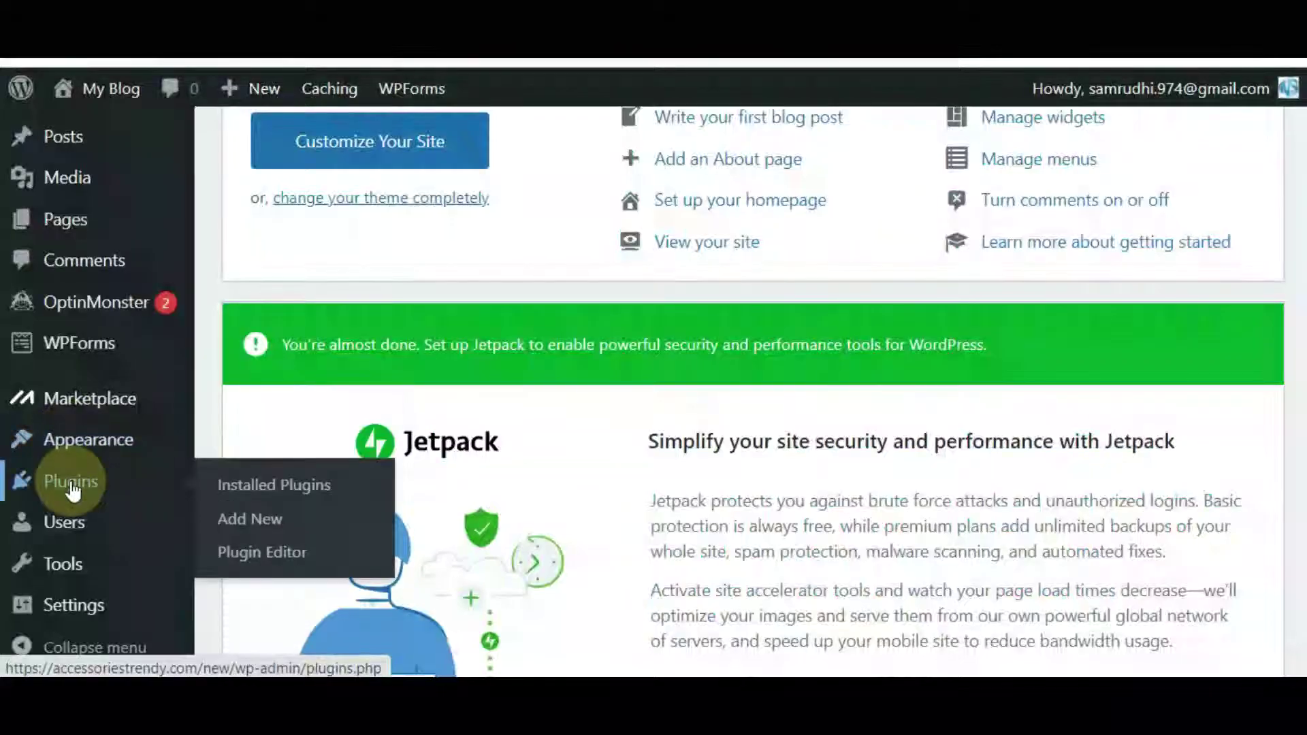
{"action": "left_click", "coordinate": [263, 519]}
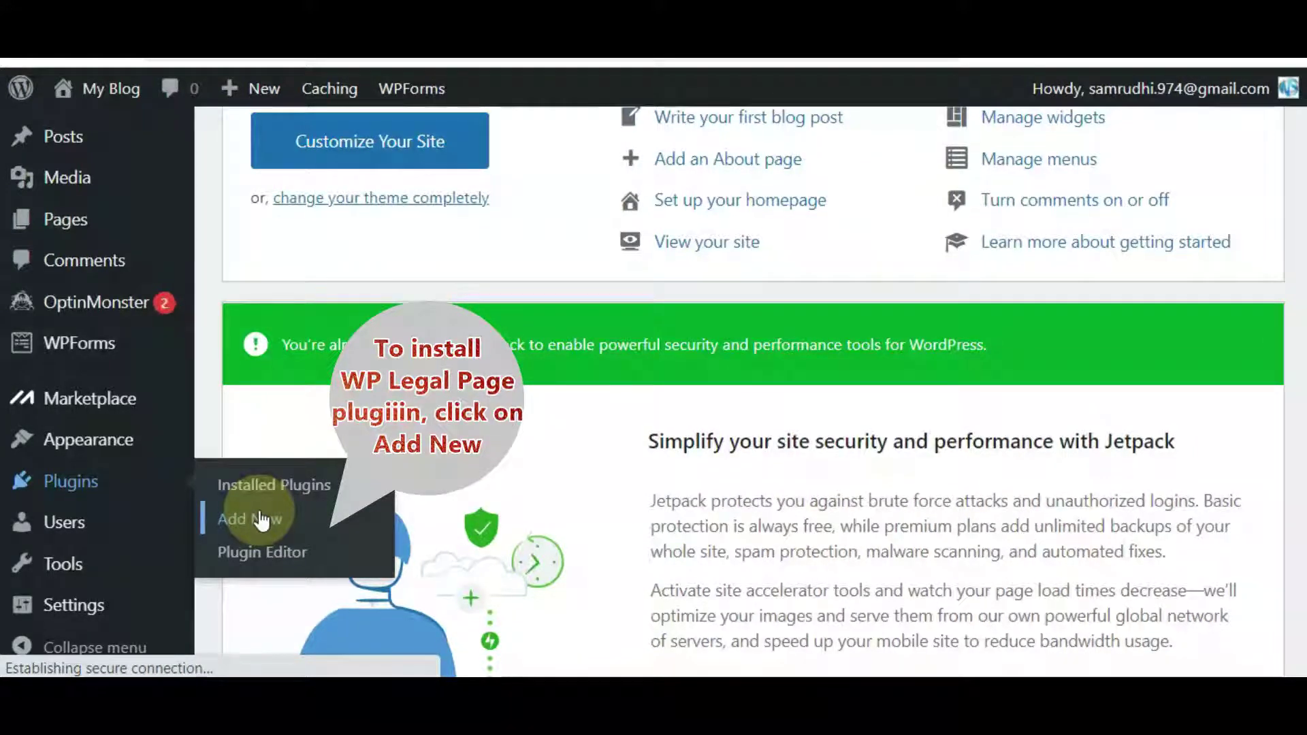
{"action": "left_click", "coordinate": [260, 519]}
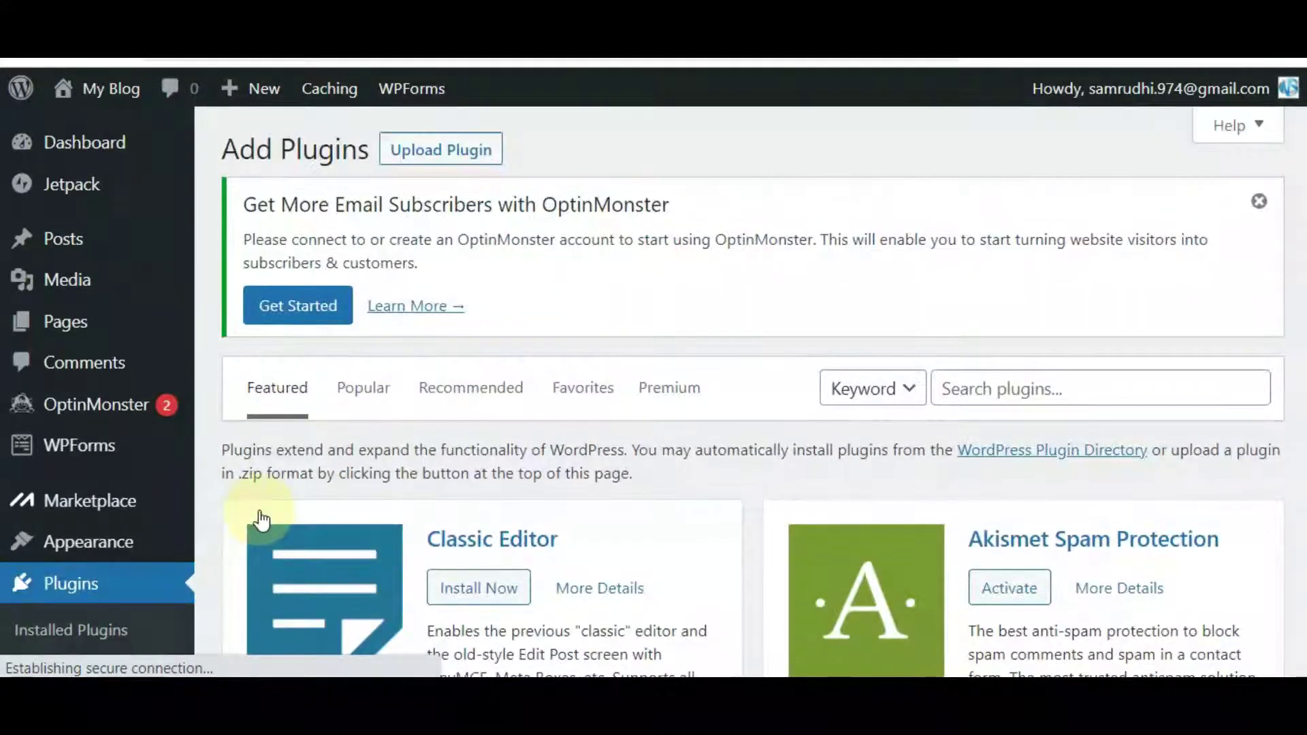
{"action": "left_click", "coordinate": [436, 154]}
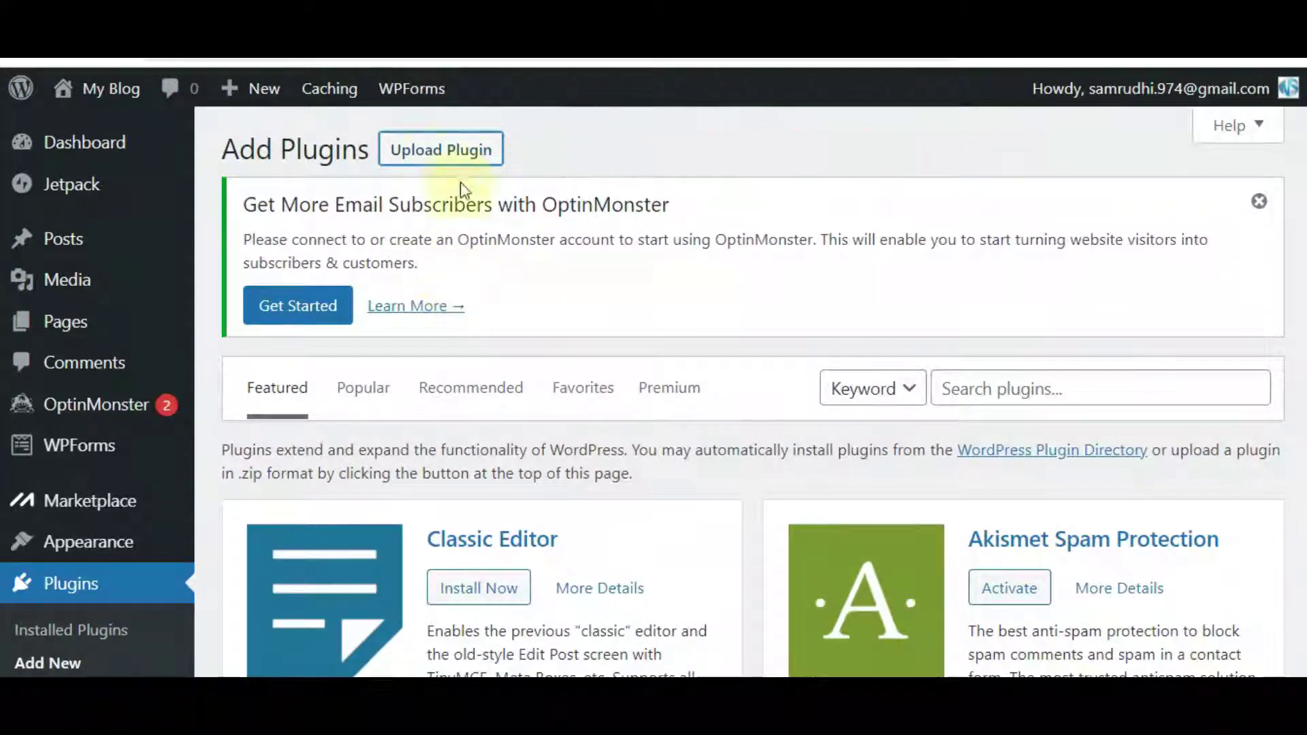
{"action": "left_click", "coordinate": [441, 154]}
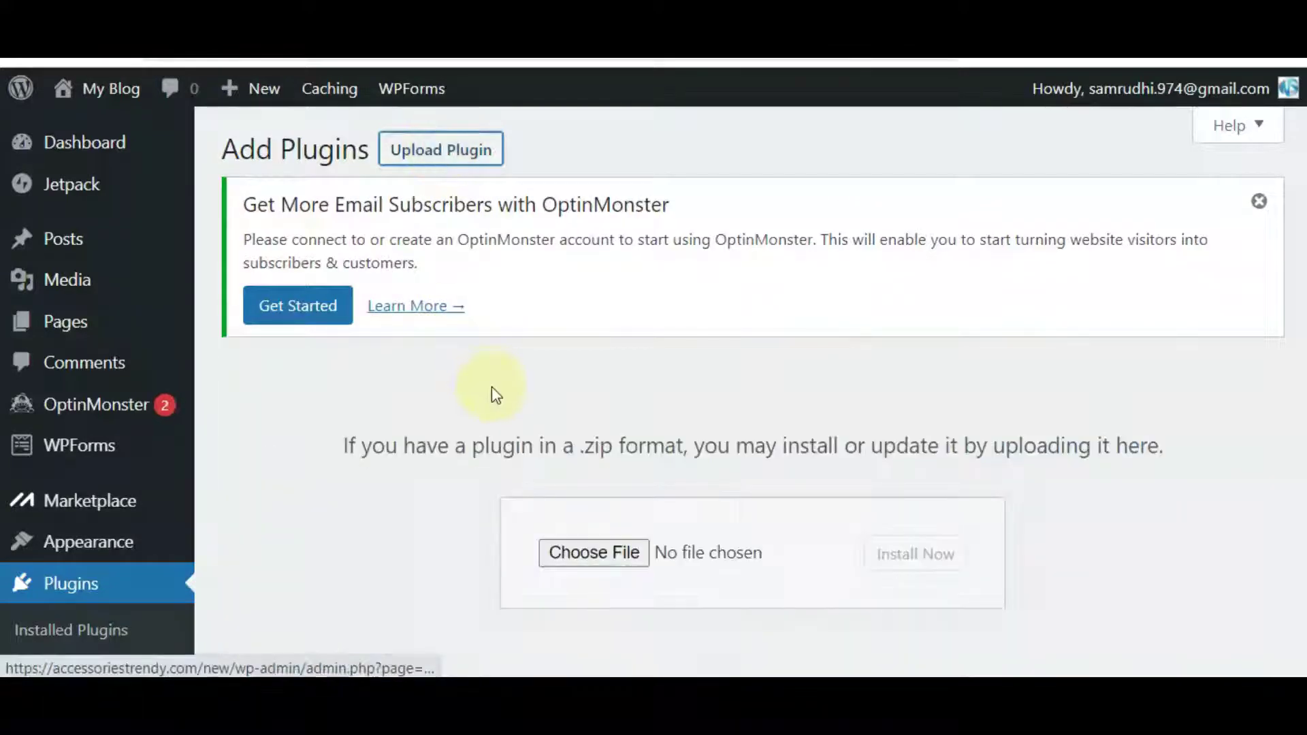
Choose the wplegalpages-pro archive from the wplegalpagespro76 folder as the plugin file to upload.
{"action": "scroll", "coordinate": [492, 390], "scroll_direction": "down", "scroll_amount": 2}
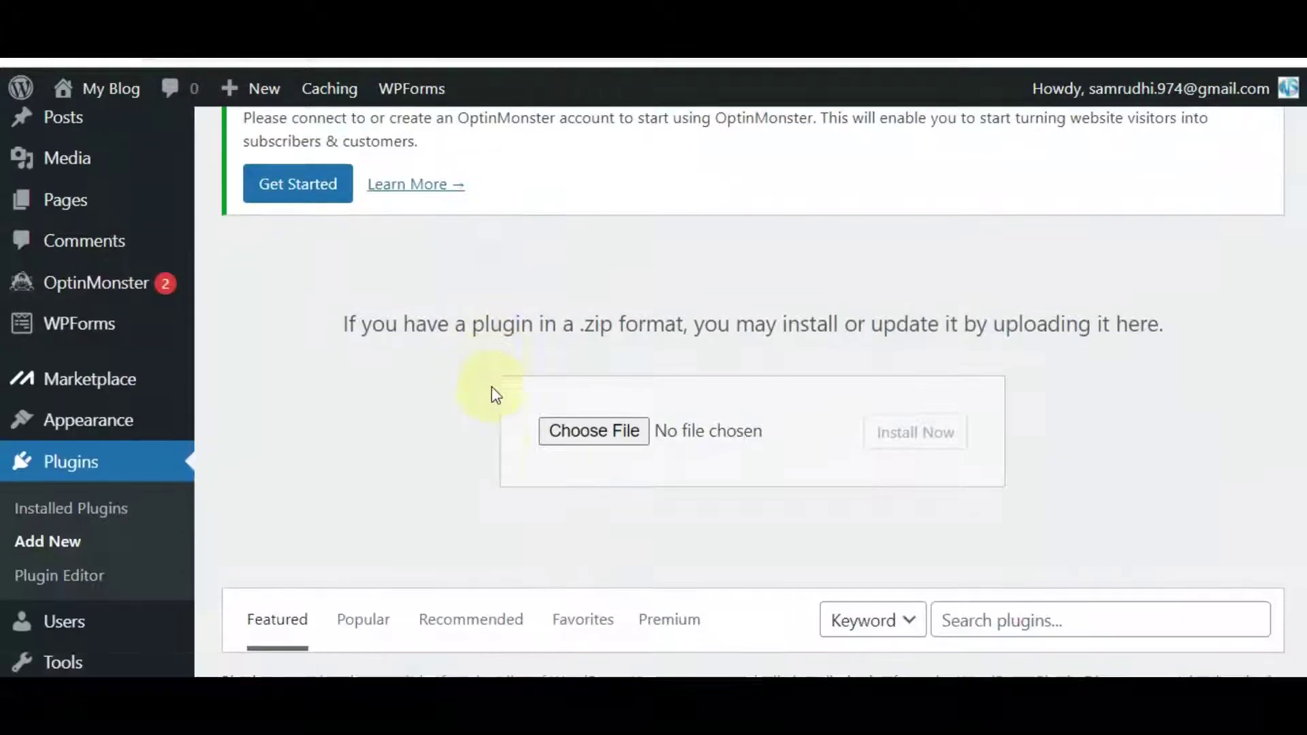
{"action": "left_click", "coordinate": [580, 436]}
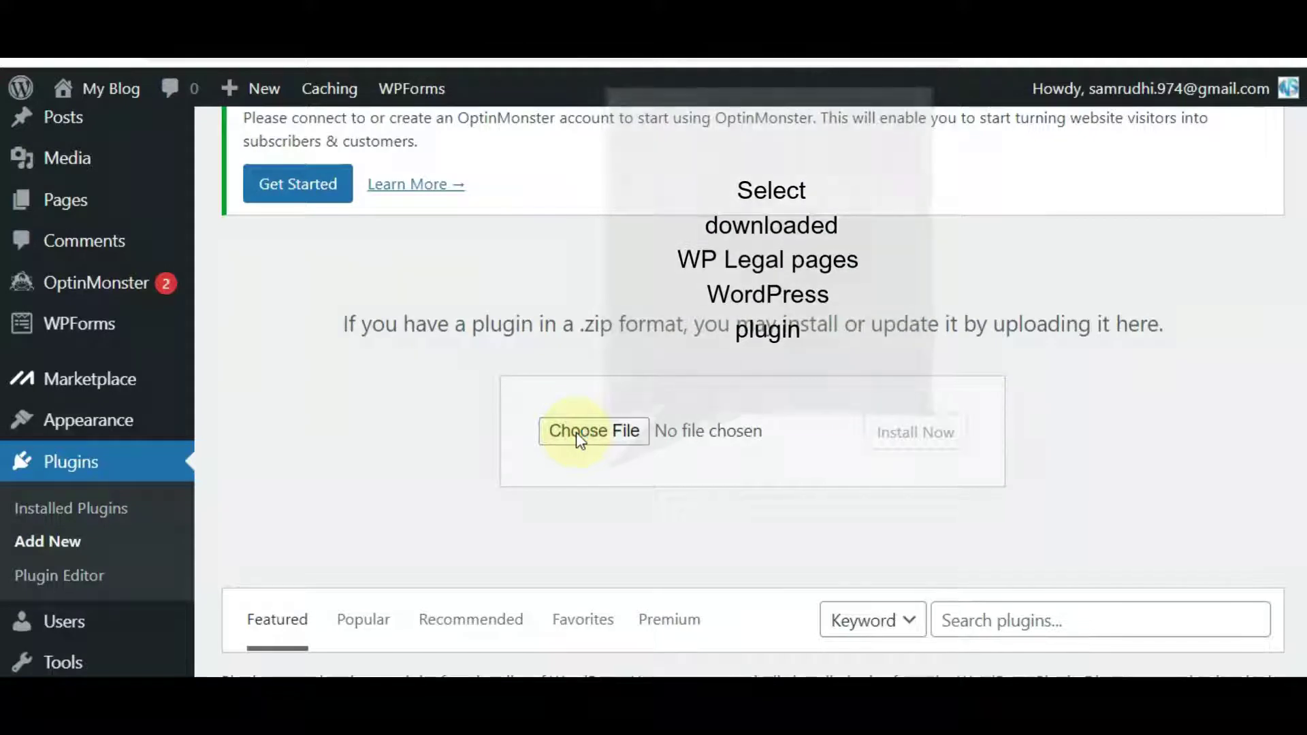
{"action": "left_click", "coordinate": [558, 465]}
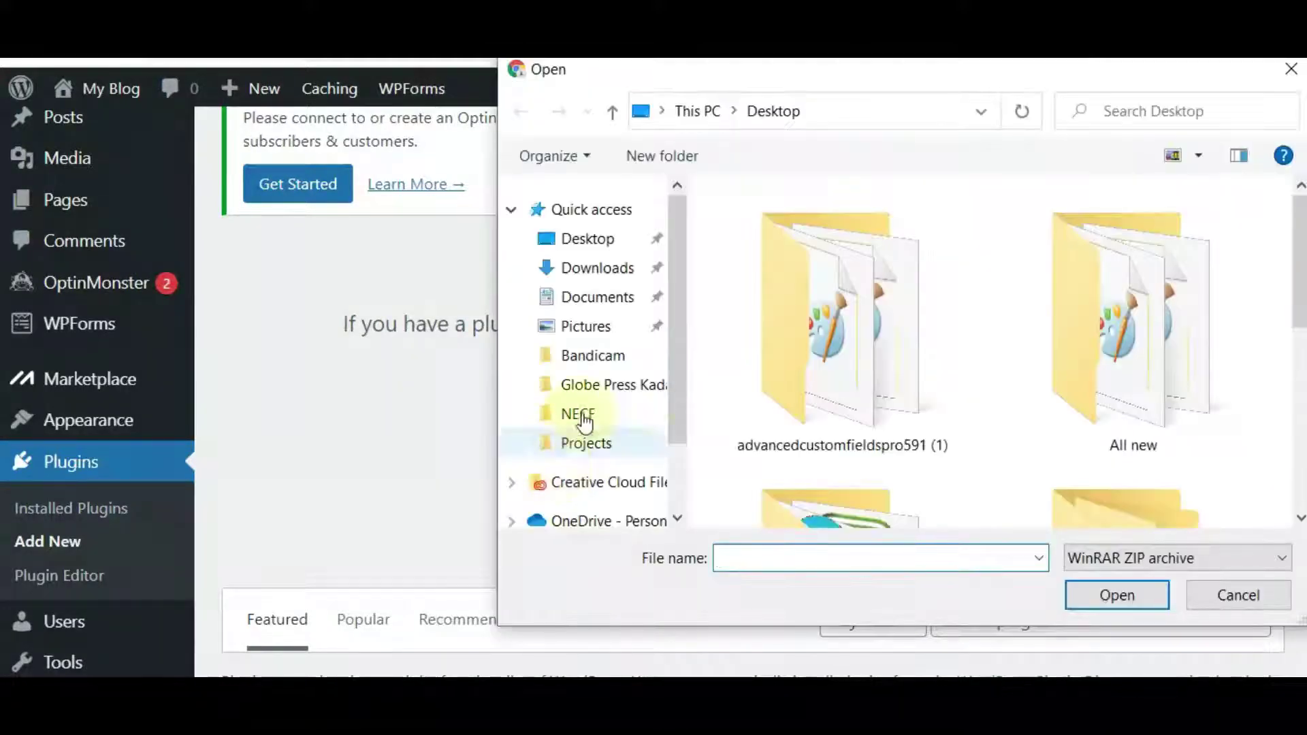
{"action": "scroll", "coordinate": [1087, 386], "scroll_direction": "down", "scroll_amount": 5}
{"action": "left_click", "coordinate": [860, 350]}
{"action": "left_click", "coordinate": [1107, 594]}
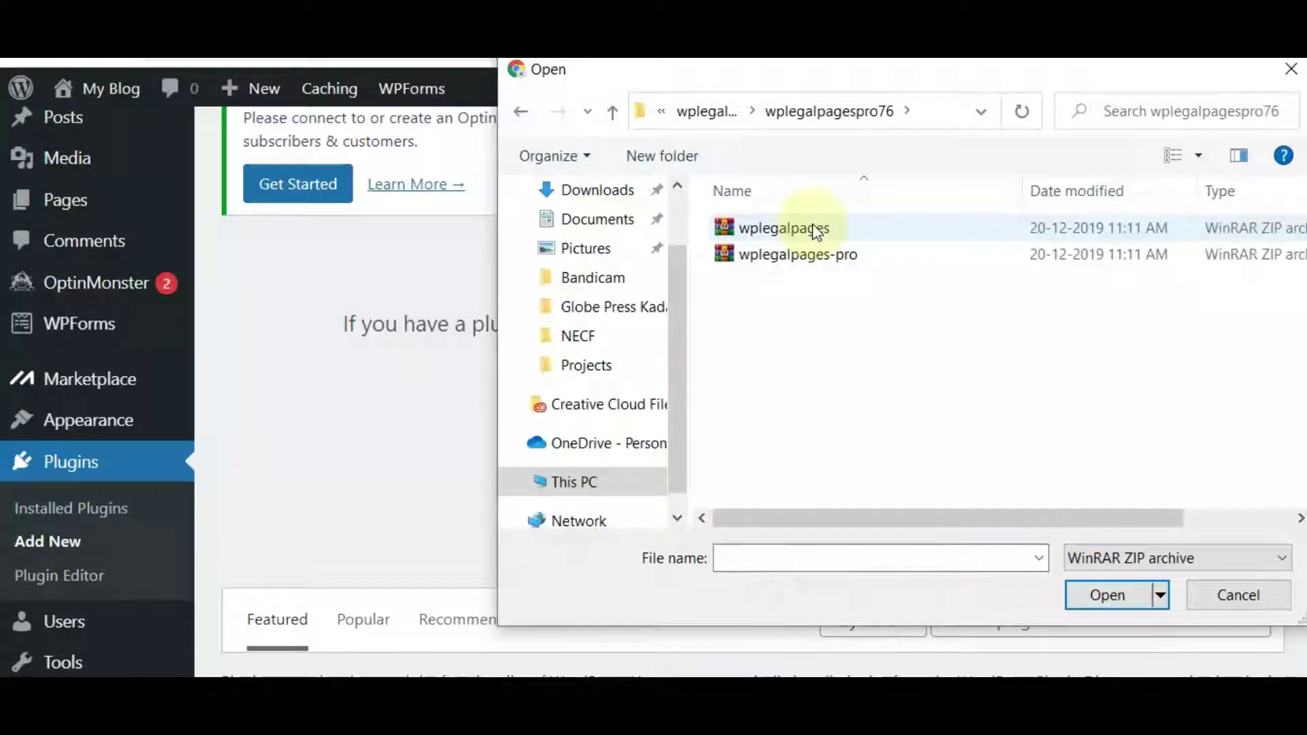
{"action": "left_click", "coordinate": [826, 272]}
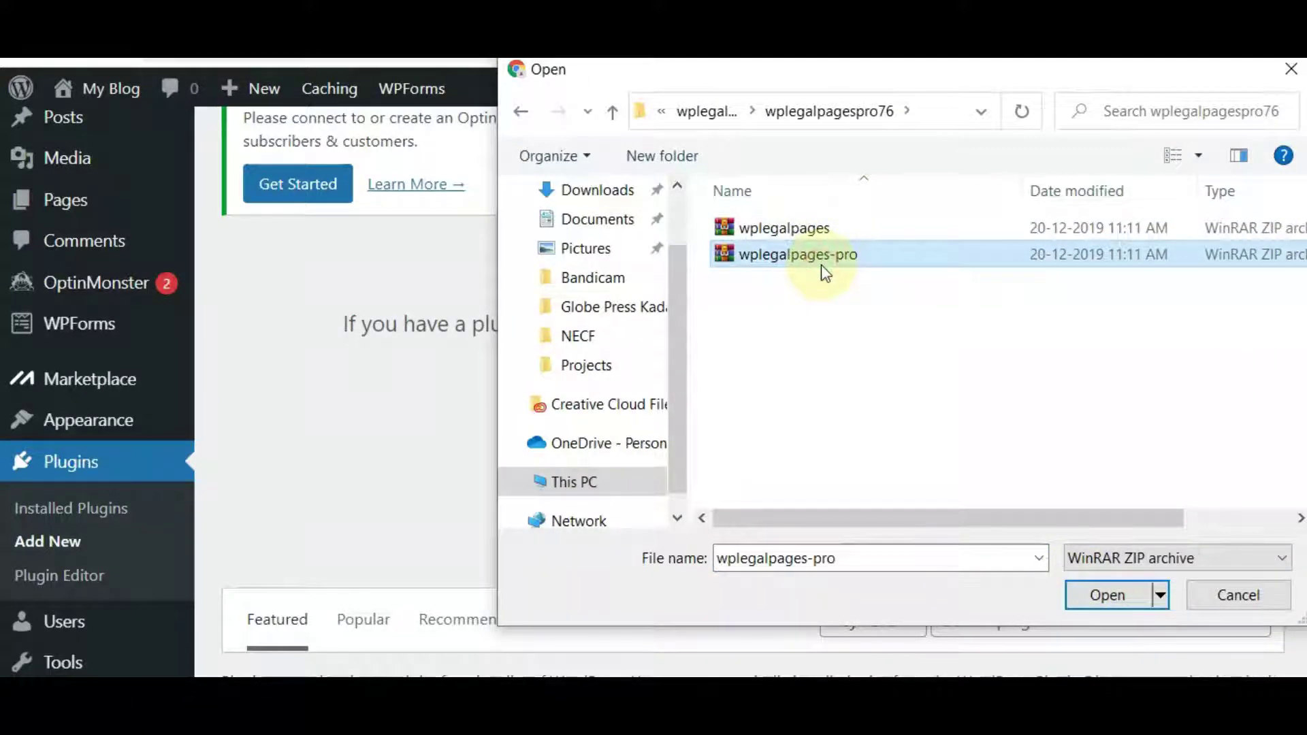
{"action": "left_click", "coordinate": [1097, 599]}
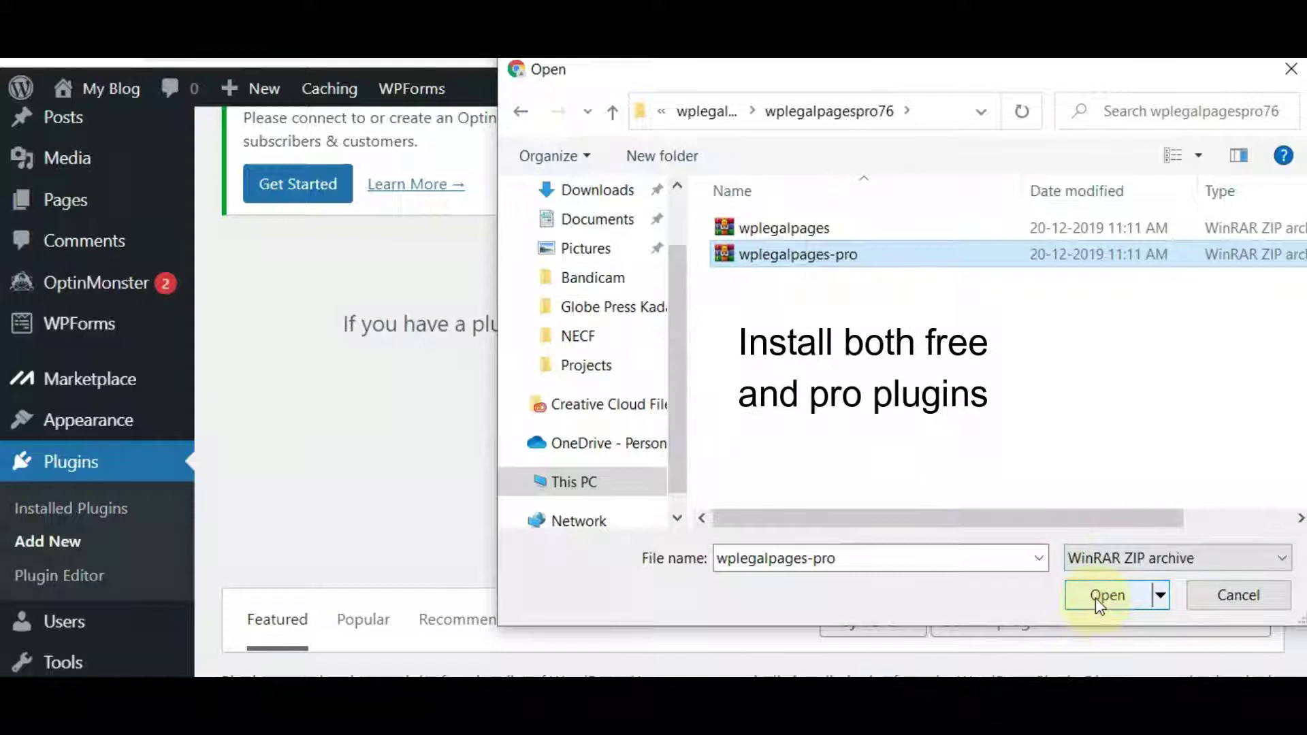
{"action": "left_click", "coordinate": [1097, 598]}
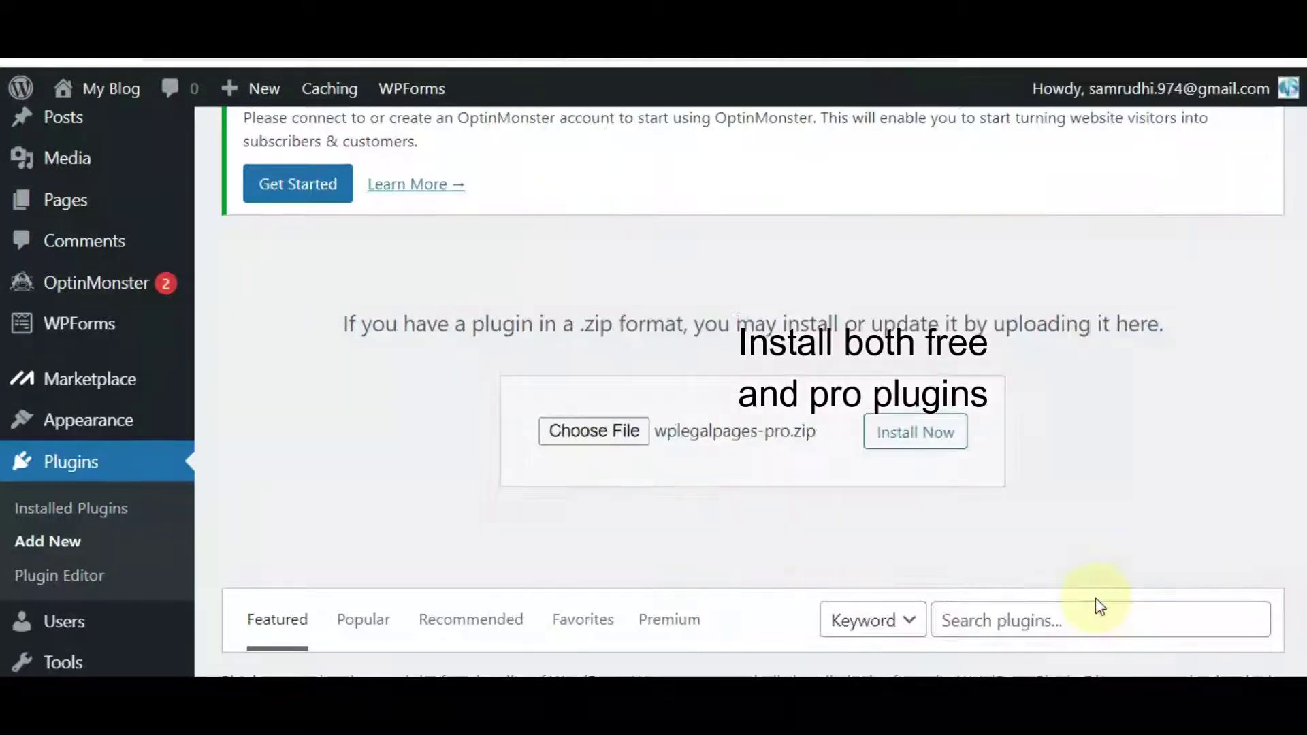
Install and activate the uploaded WP Legal Pages Pro plugin, and check its entry among the installed plugins.
{"action": "left_click", "coordinate": [922, 441]}
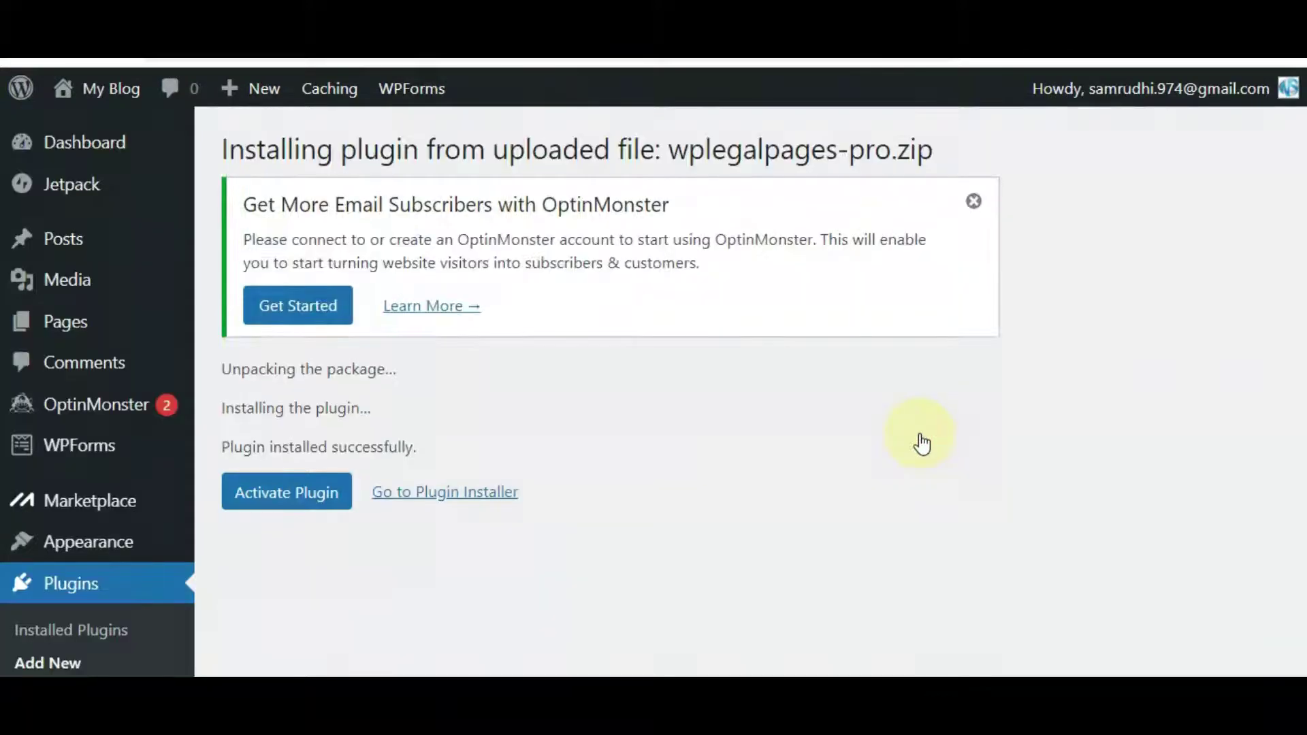
{"action": "left_click", "coordinate": [288, 516]}
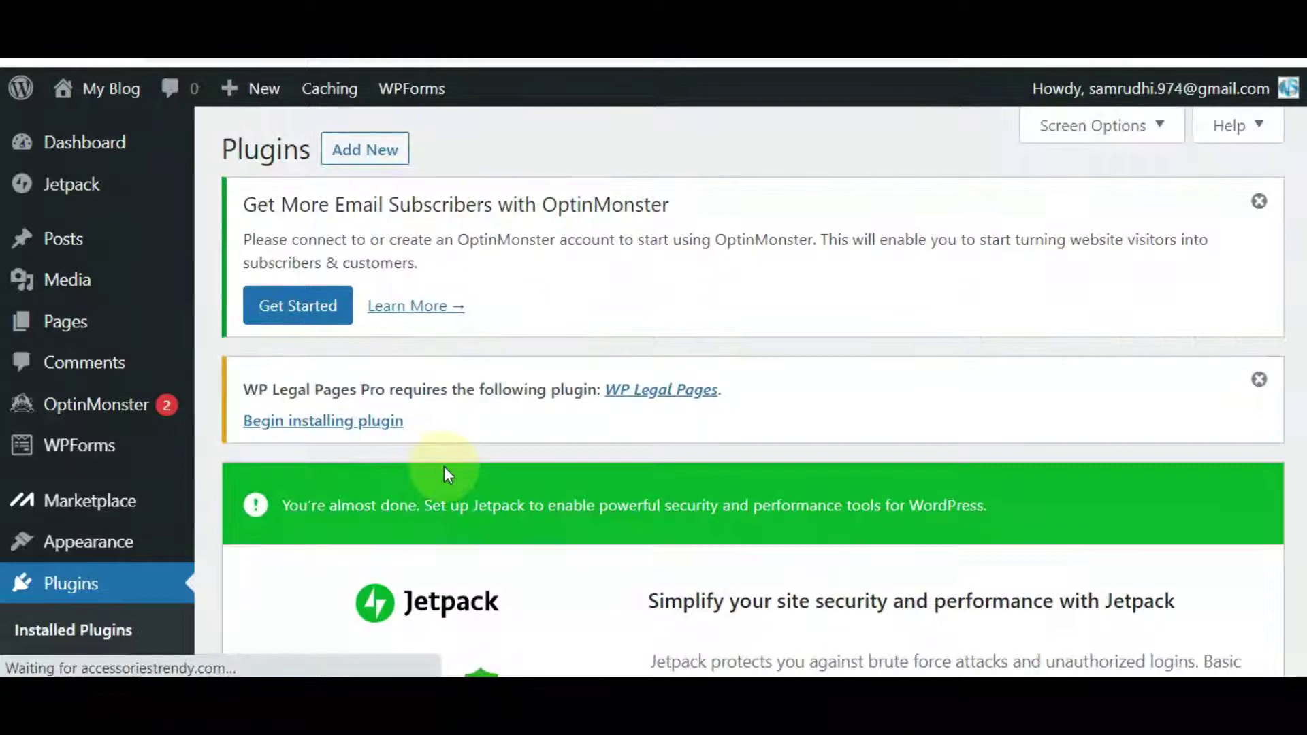
{"action": "scroll", "coordinate": [447, 474], "scroll_direction": "down", "scroll_amount": 15}
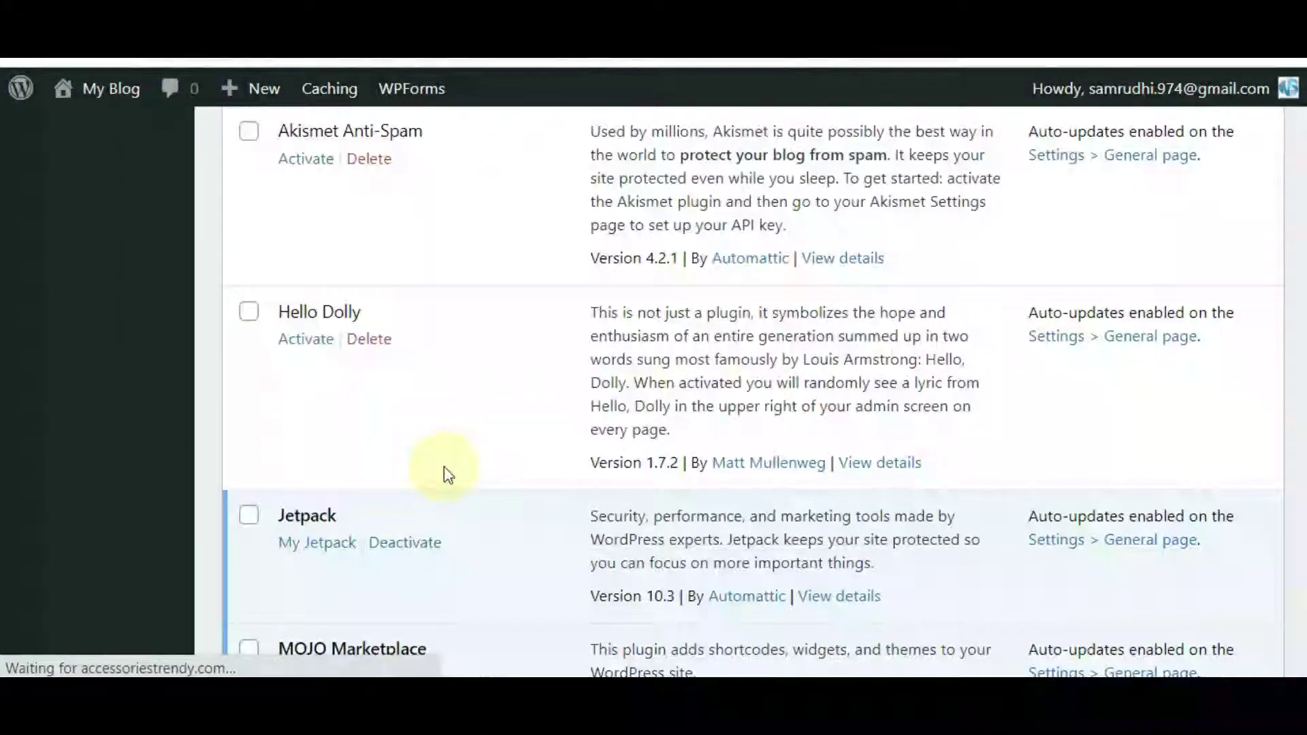
{"action": "scroll", "coordinate": [447, 475], "scroll_direction": "down", "scroll_amount": 7}
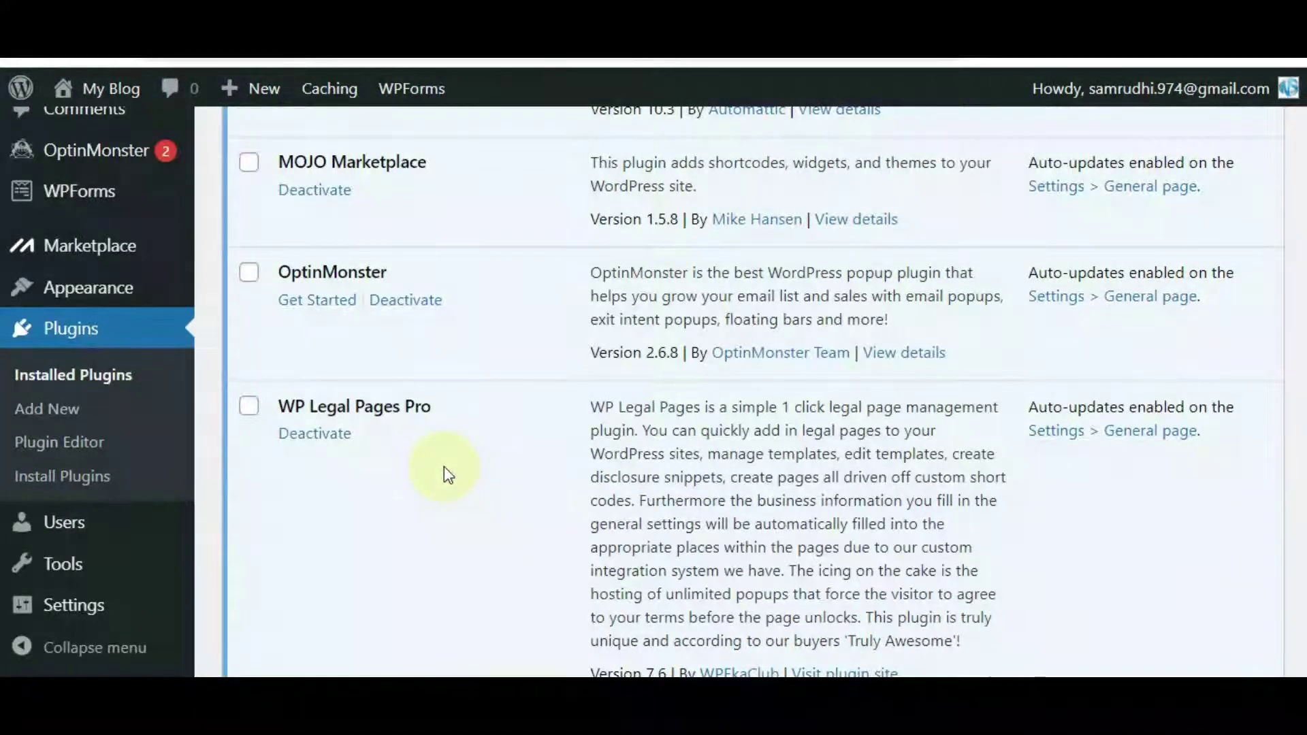
{"action": "scroll", "coordinate": [444, 475], "scroll_direction": "down", "scroll_amount": 4}
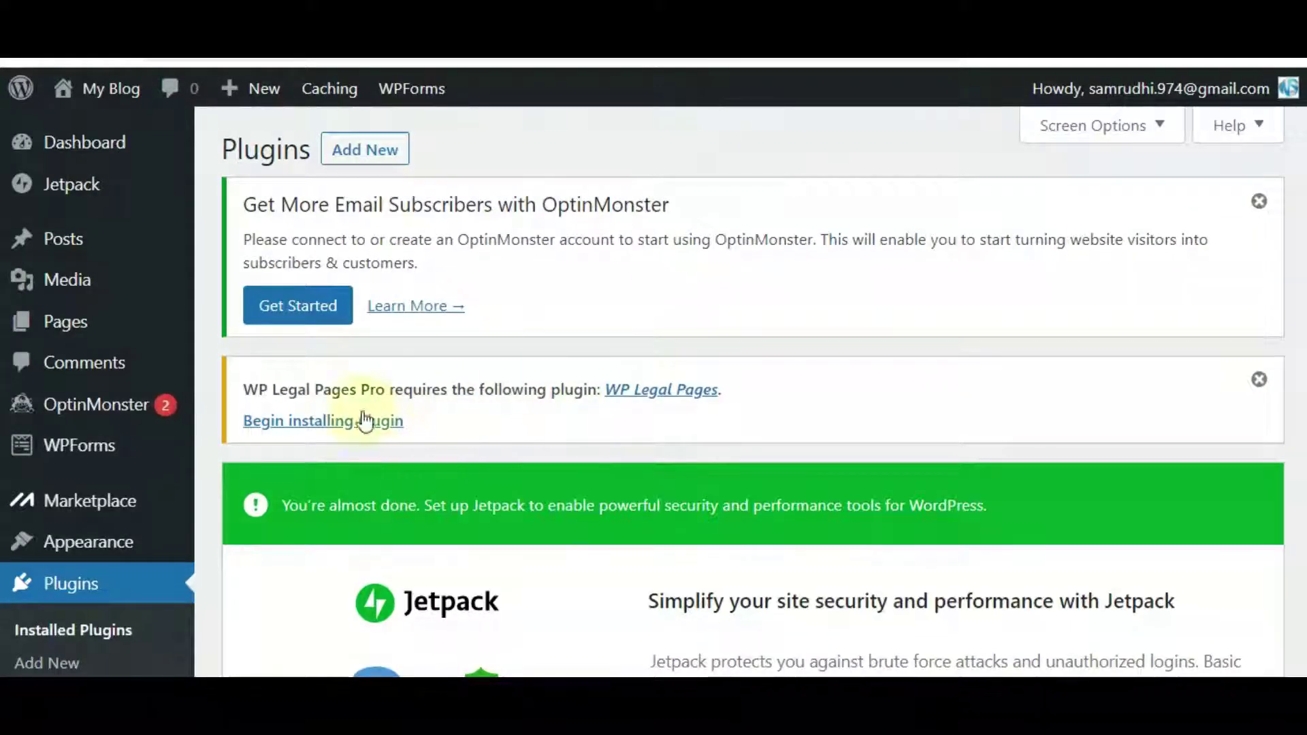
Install the WP Legal Pages plugin that WP Legal Pages Pro requires, starting from the requirement notice.
{"action": "left_click", "coordinate": [244, 383]}
{"action": "left_click_drag", "start_coordinate": [303, 426], "coordinate": [439, 426]}
{"action": "left_click", "coordinate": [650, 412]}
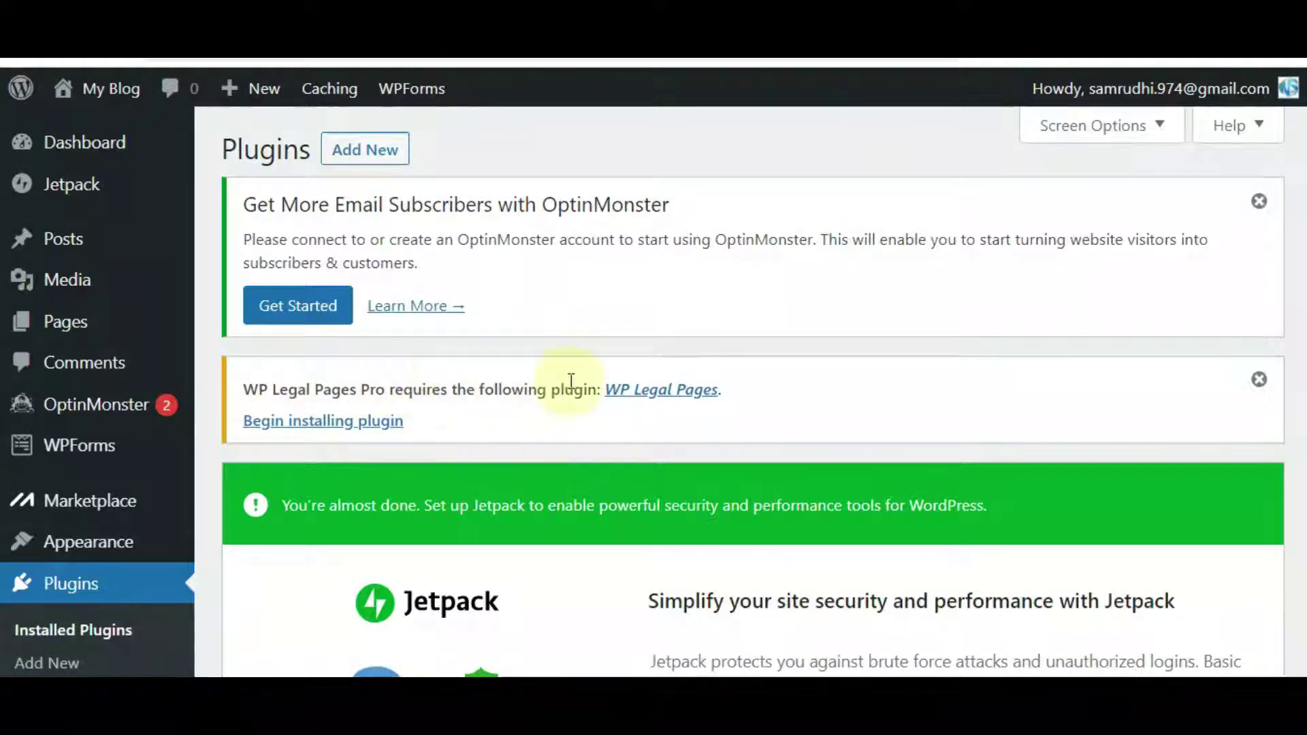
{"action": "left_click", "coordinate": [372, 425]}
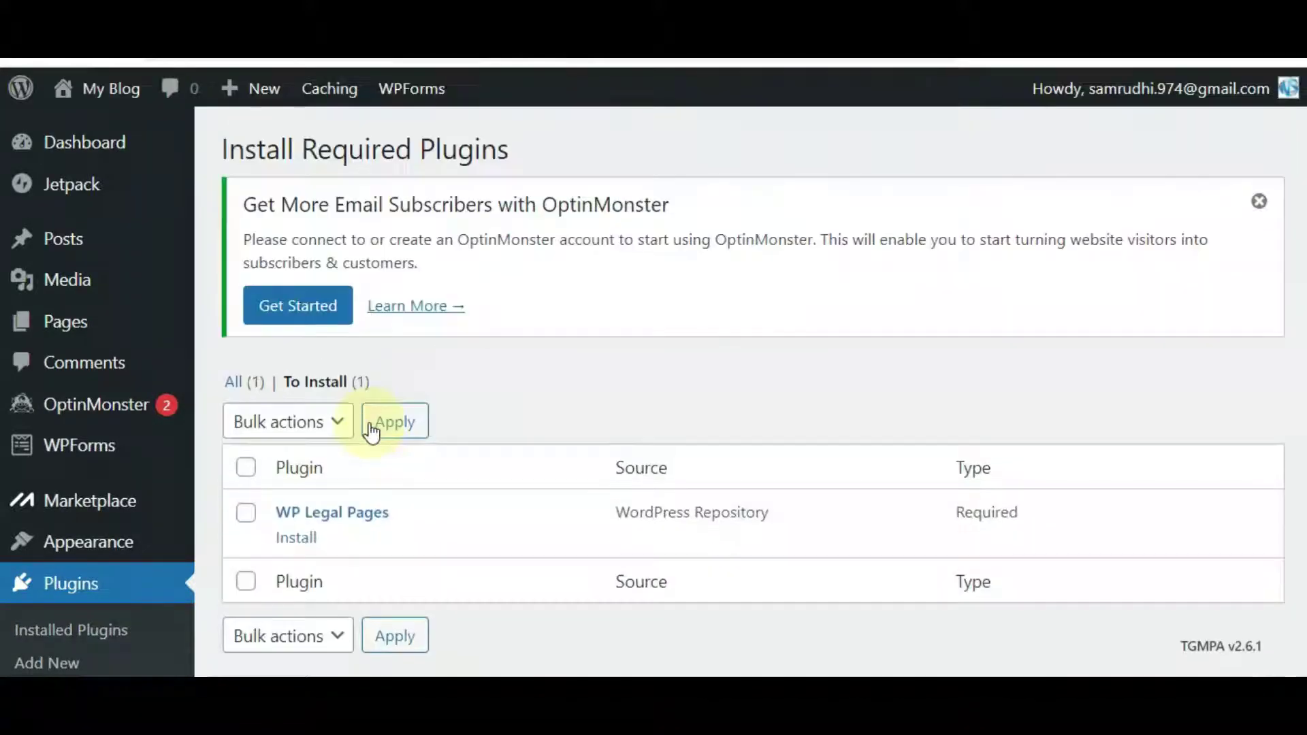
{"action": "left_click", "coordinate": [302, 541]}
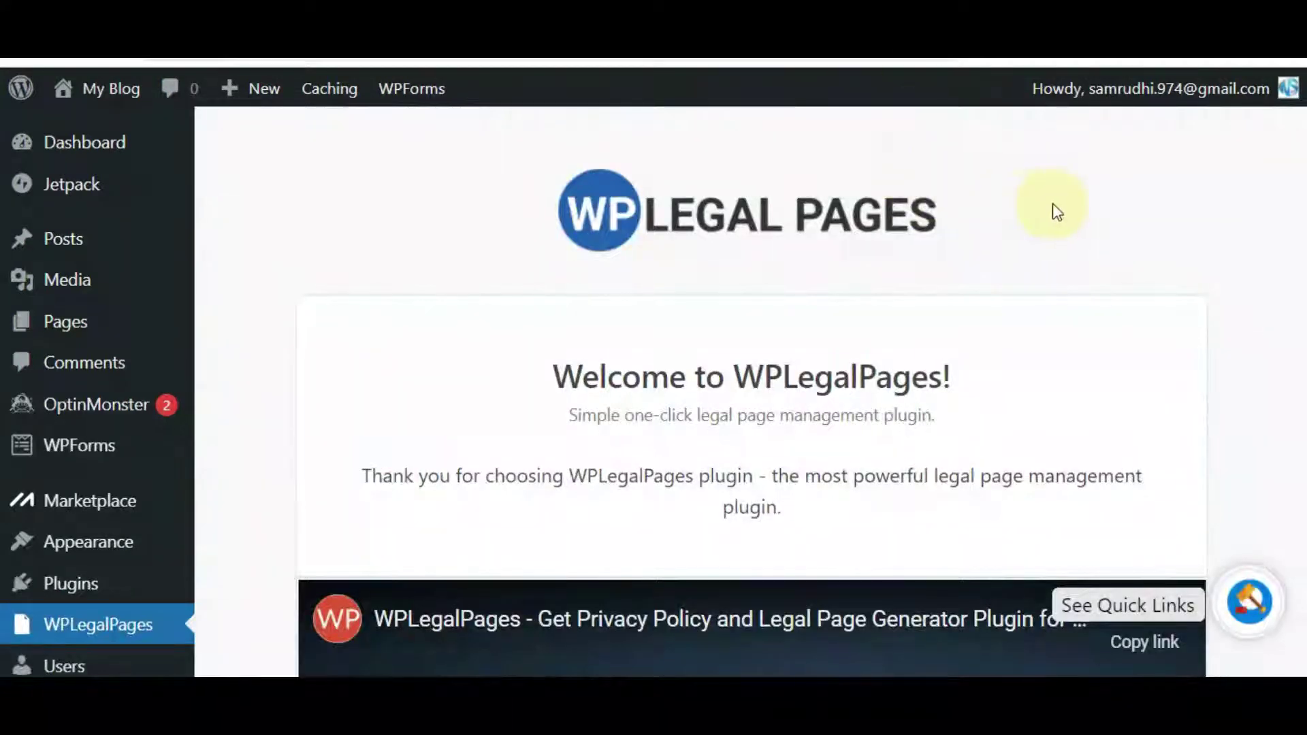
Accept the WPLegalPages terms of use on the plugin's welcome page.
{"action": "scroll", "coordinate": [1052, 202], "scroll_direction": "down", "scroll_amount": 9}
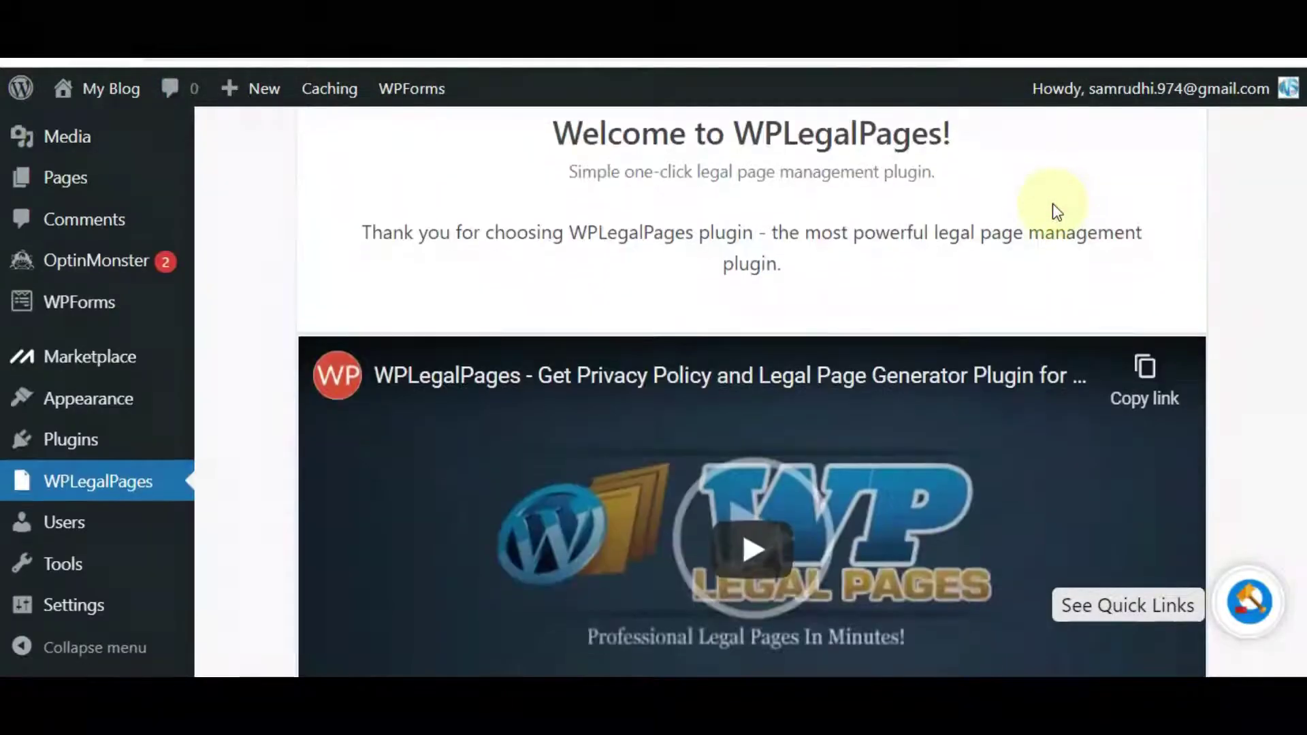
{"action": "scroll", "coordinate": [1053, 208], "scroll_direction": "down", "scroll_amount": 8}
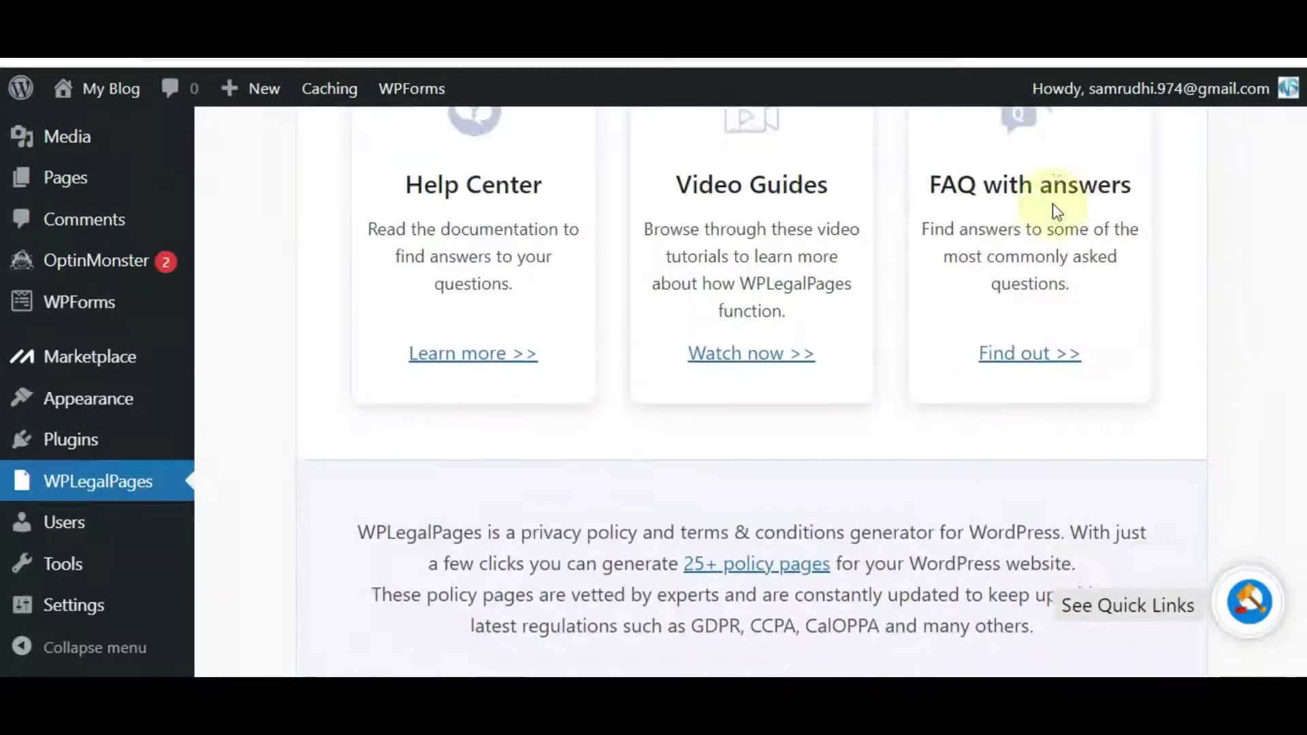
{"action": "scroll", "coordinate": [1053, 208], "scroll_direction": "down", "scroll_amount": 3}
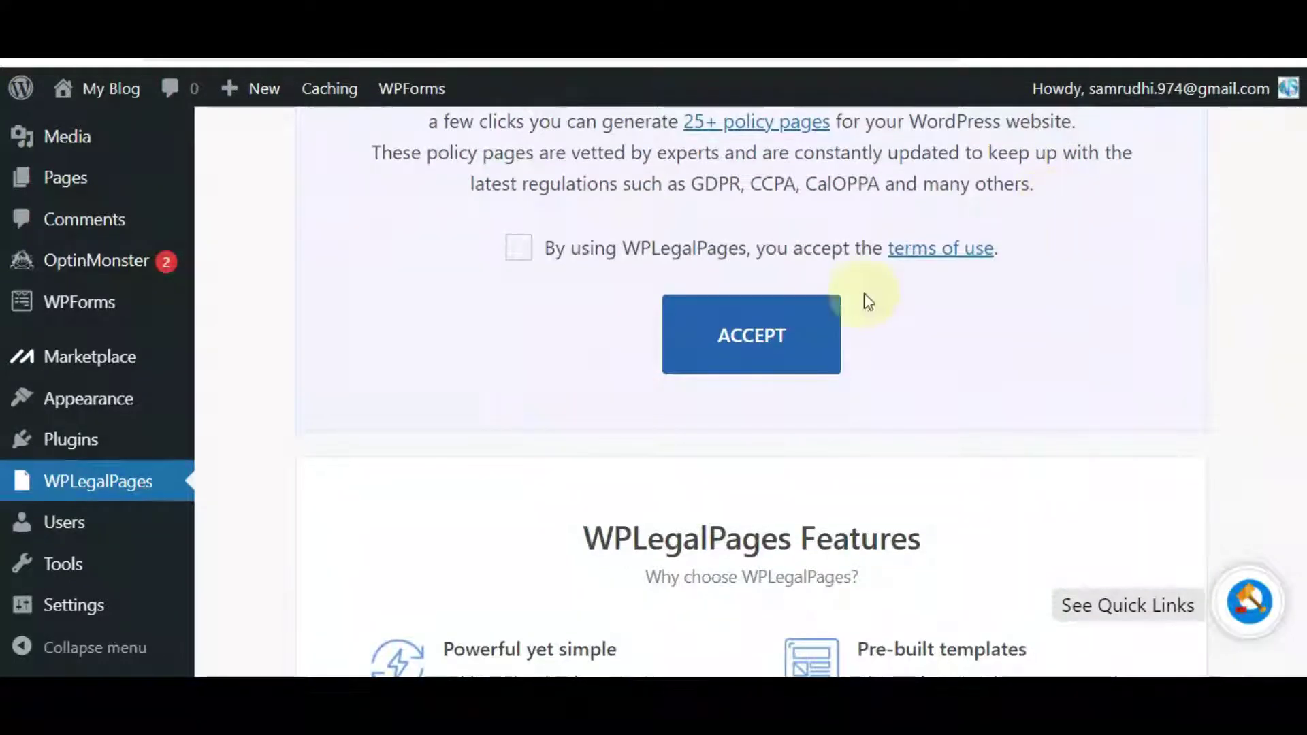
{"action": "left_click", "coordinate": [521, 252]}
{"action": "scroll", "coordinate": [413, 309], "scroll_direction": "up", "scroll_amount": 2}
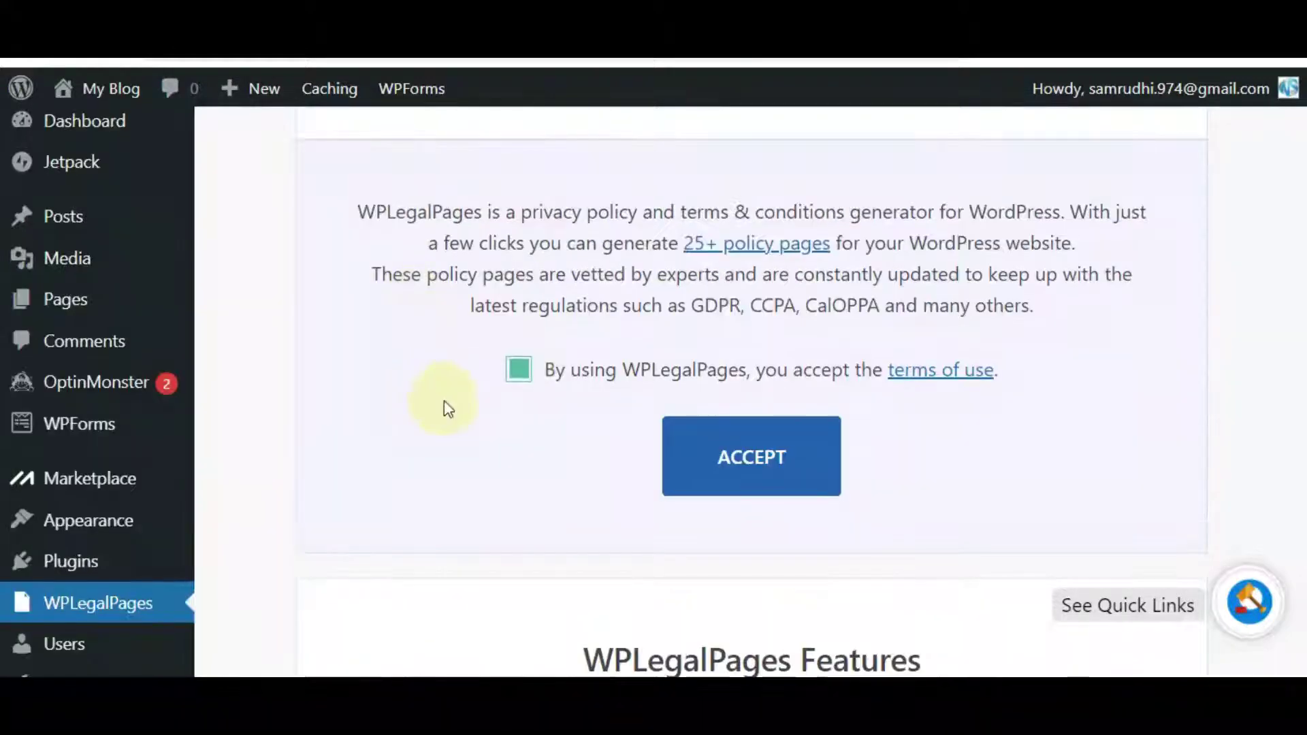
{"action": "left_click", "coordinate": [754, 463]}
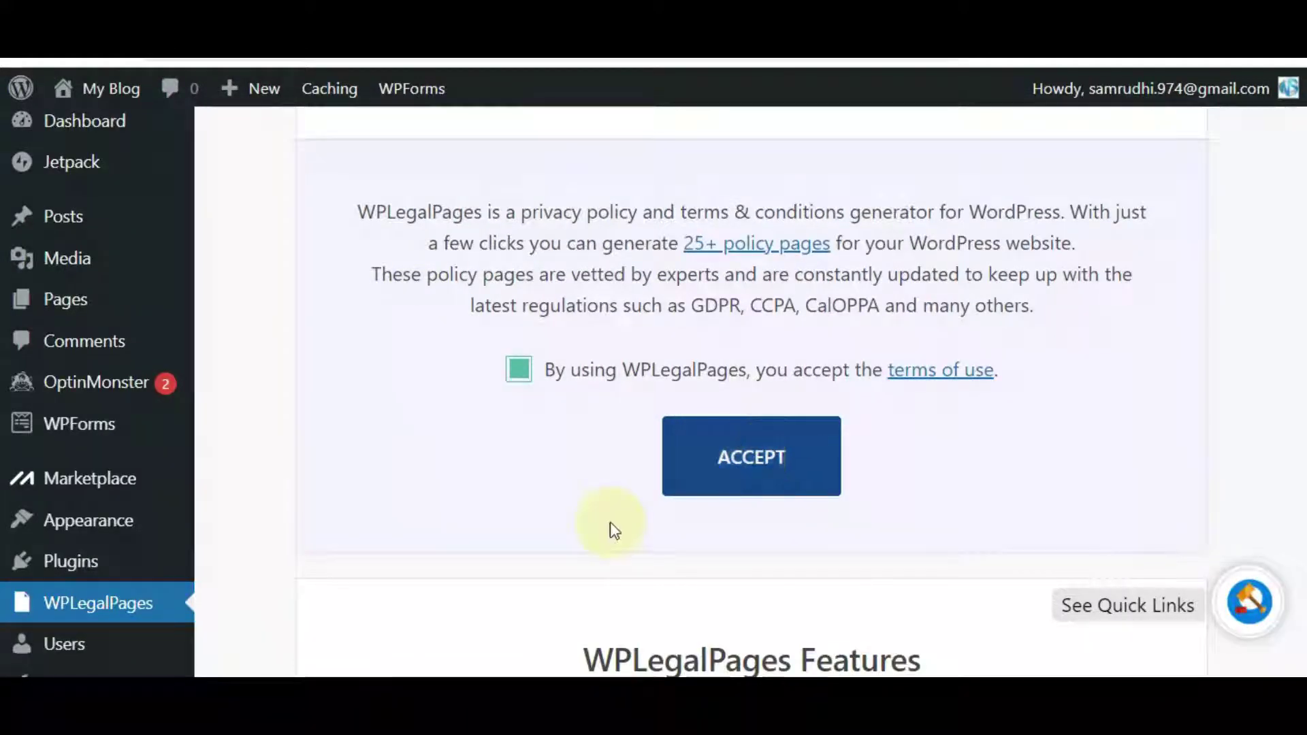
Confirm the ticked terms of use and open the business details configuration from the Getting Started page.
{"action": "left_click", "coordinate": [734, 454]}
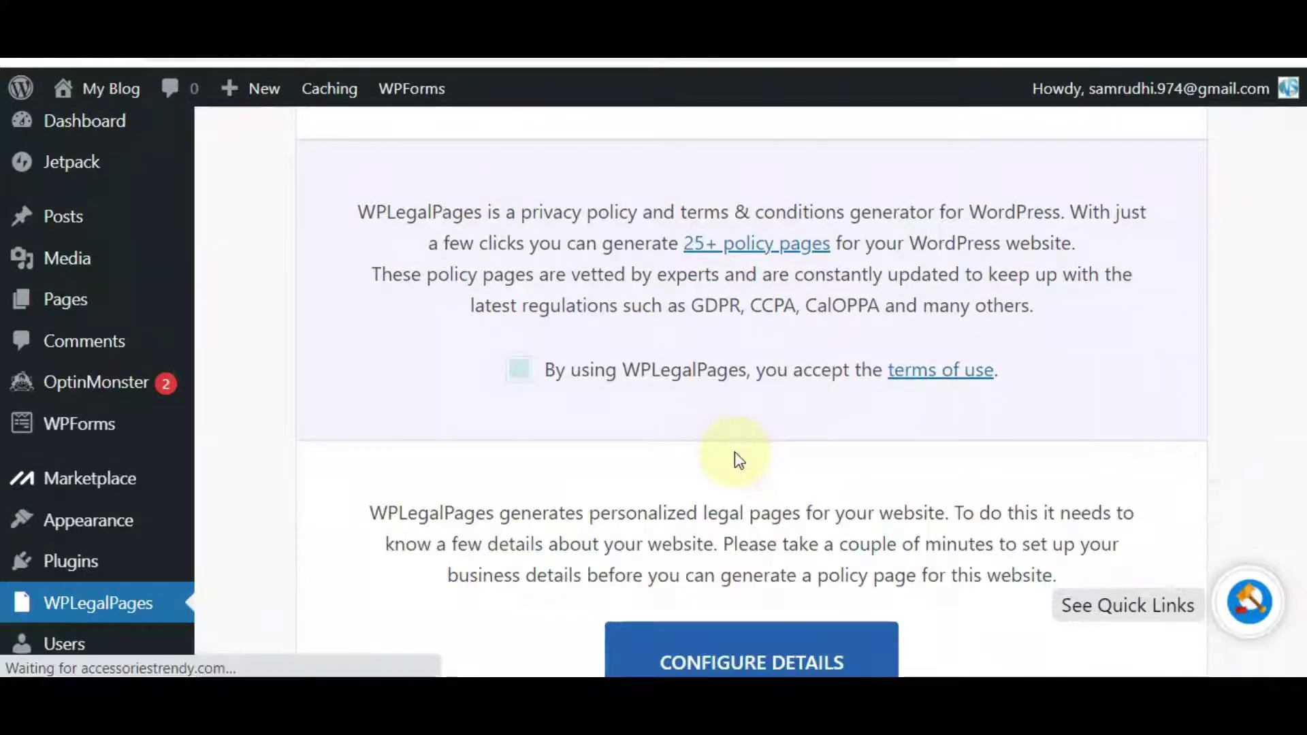
{"action": "scroll", "coordinate": [733, 451], "scroll_direction": "down", "scroll_amount": 3}
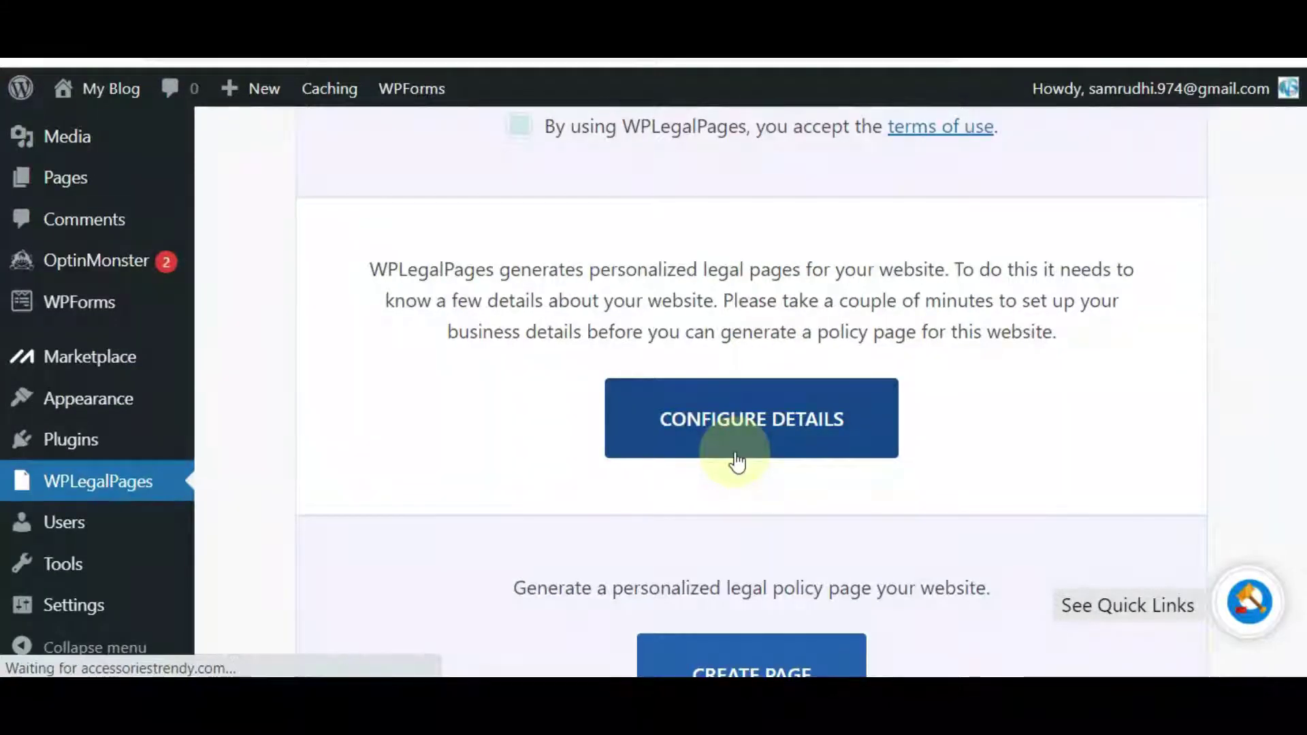
{"action": "scroll", "coordinate": [736, 461], "scroll_direction": "down", "scroll_amount": 3}
{"action": "left_click", "coordinate": [737, 462]}
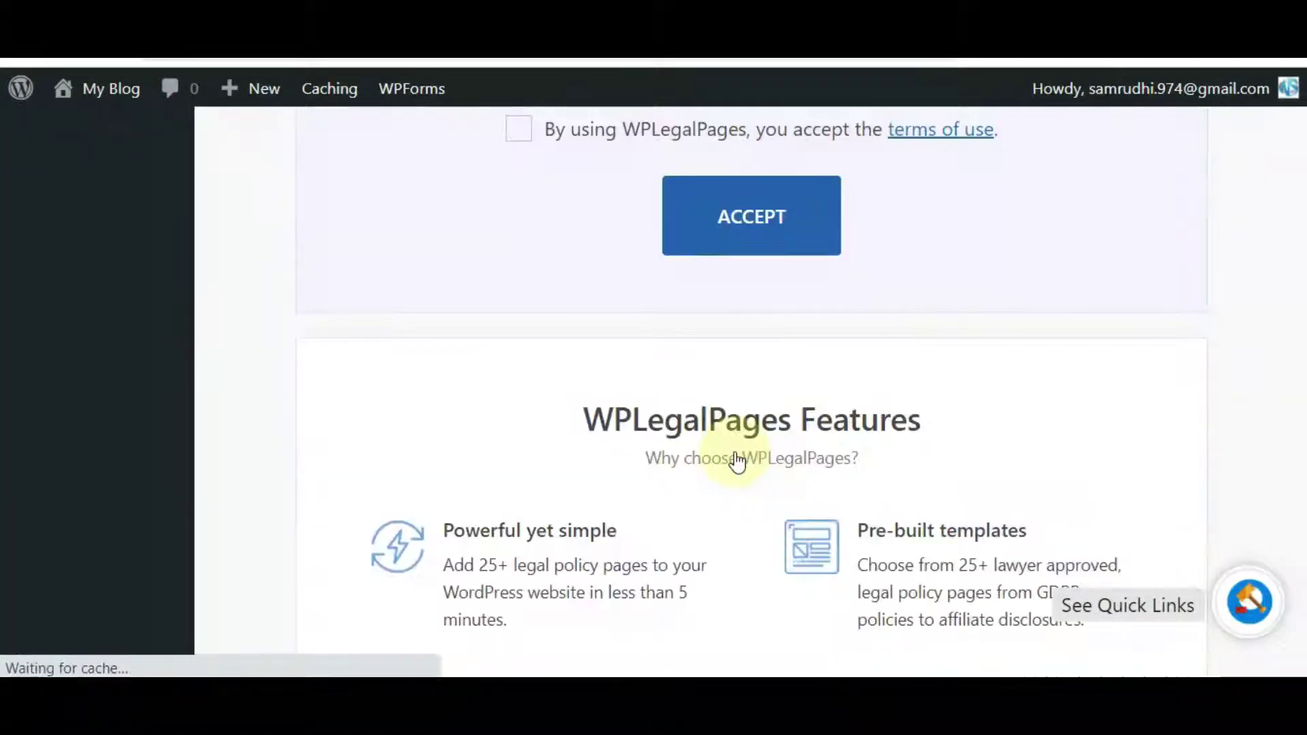
{"action": "scroll", "coordinate": [737, 462], "scroll_direction": "down", "scroll_amount": 3}
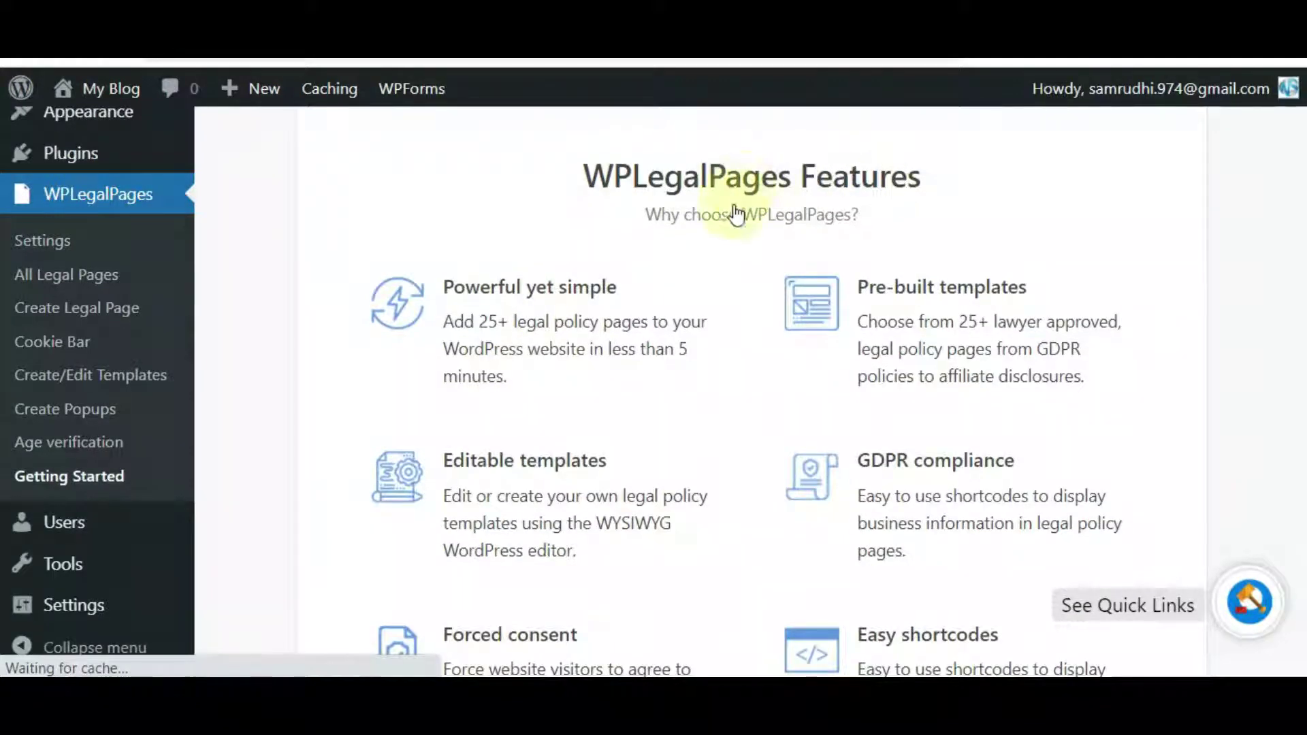
{"action": "scroll", "coordinate": [747, 221], "scroll_direction": "up", "scroll_amount": 6}
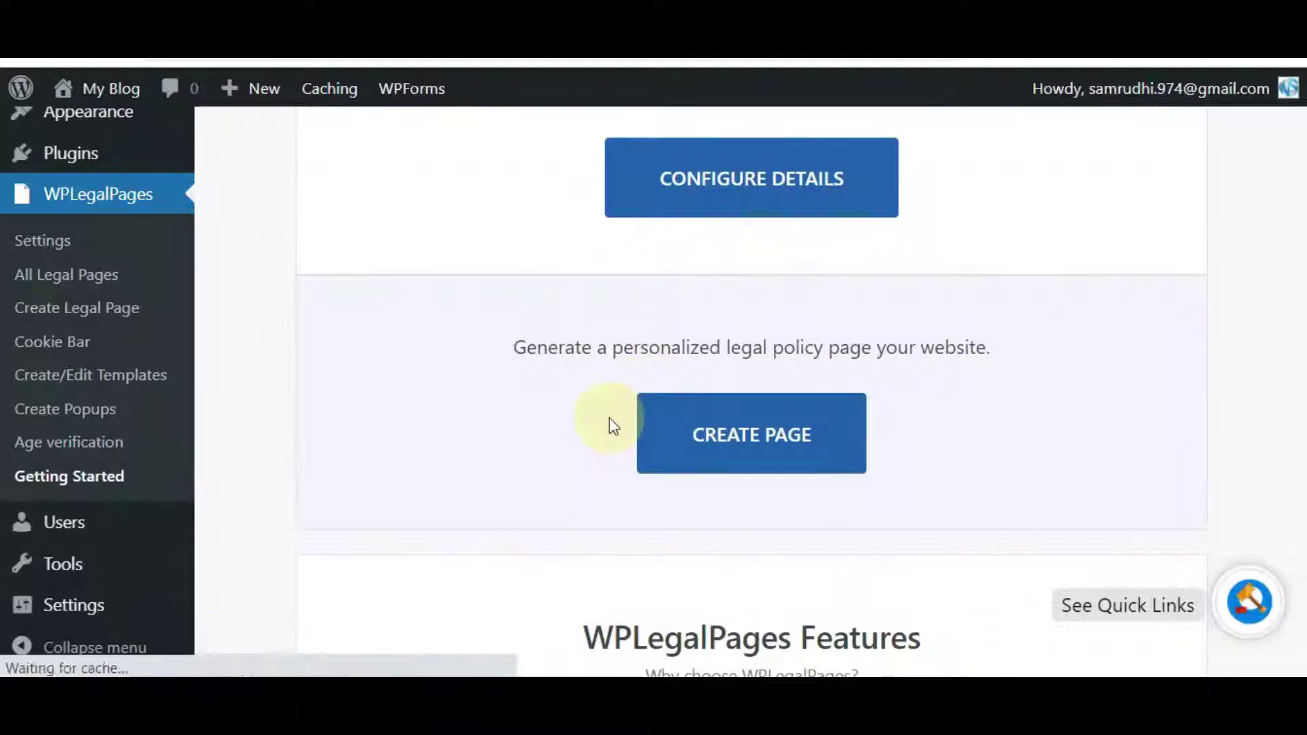
{"action": "scroll", "coordinate": [608, 426], "scroll_direction": "up", "scroll_amount": 3}
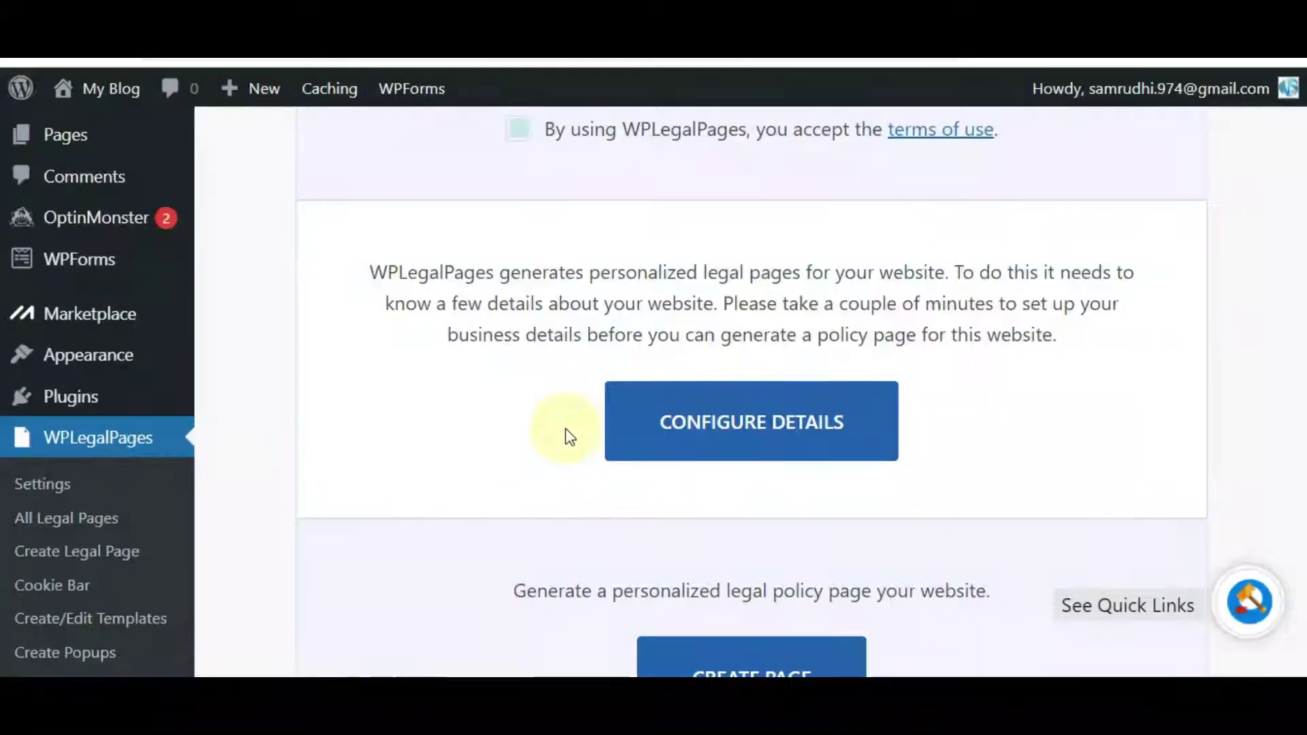
{"action": "scroll", "coordinate": [569, 438], "scroll_direction": "up", "scroll_amount": 4}
{"action": "scroll", "coordinate": [558, 422], "scroll_direction": "down", "scroll_amount": 2}
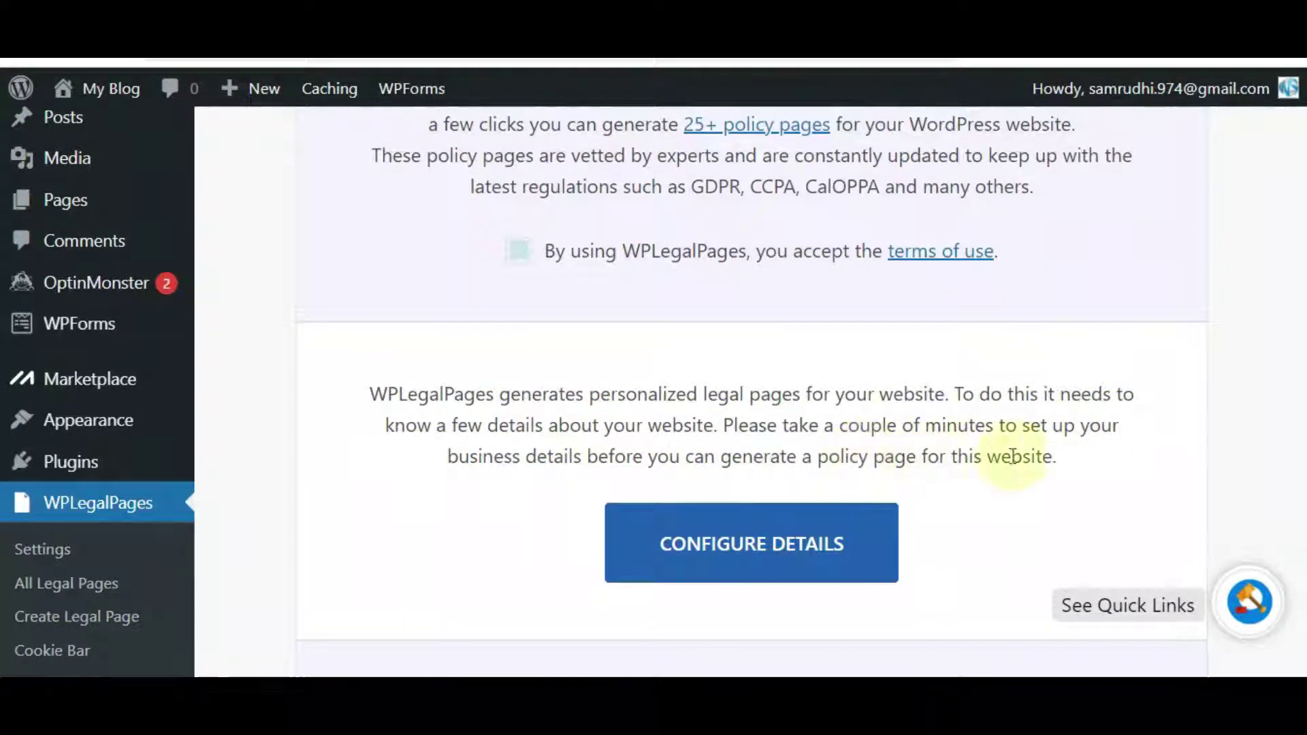
{"action": "scroll", "coordinate": [371, 525], "scroll_direction": "down", "scroll_amount": 1}
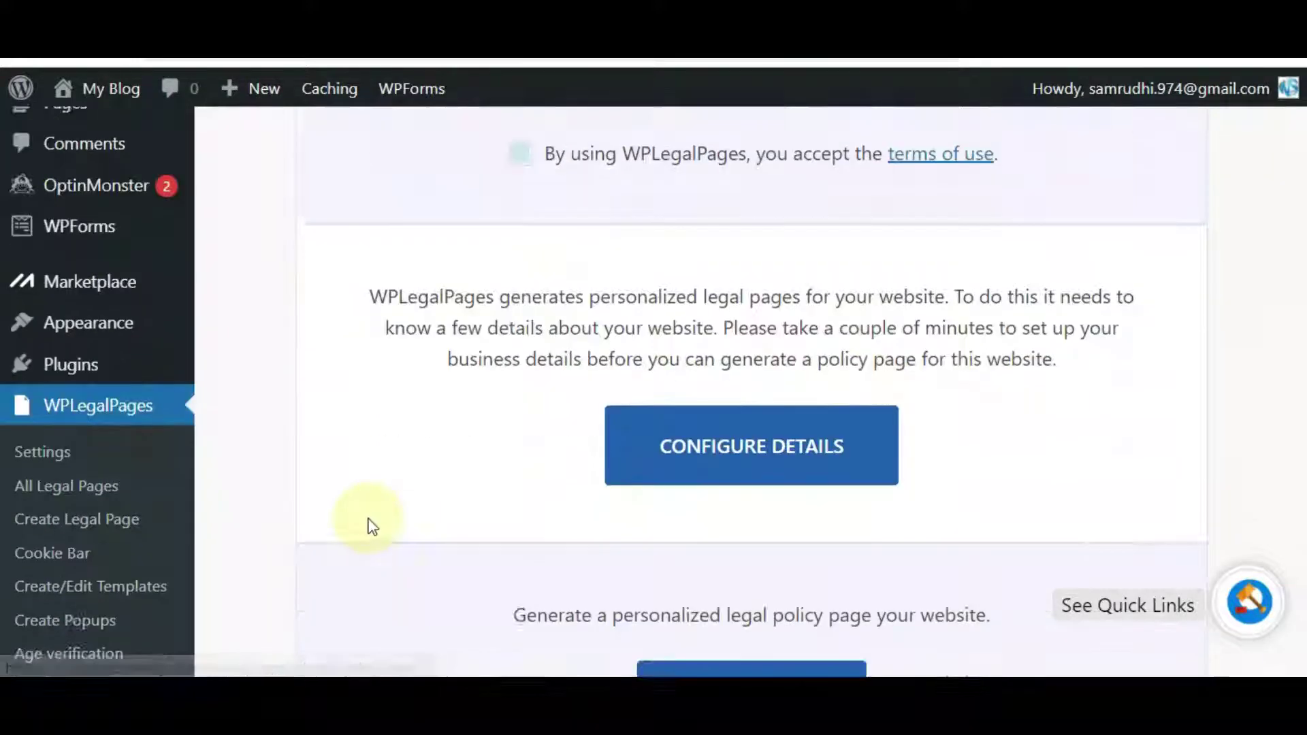
{"action": "scroll", "coordinate": [372, 525], "scroll_direction": "down", "scroll_amount": 2}
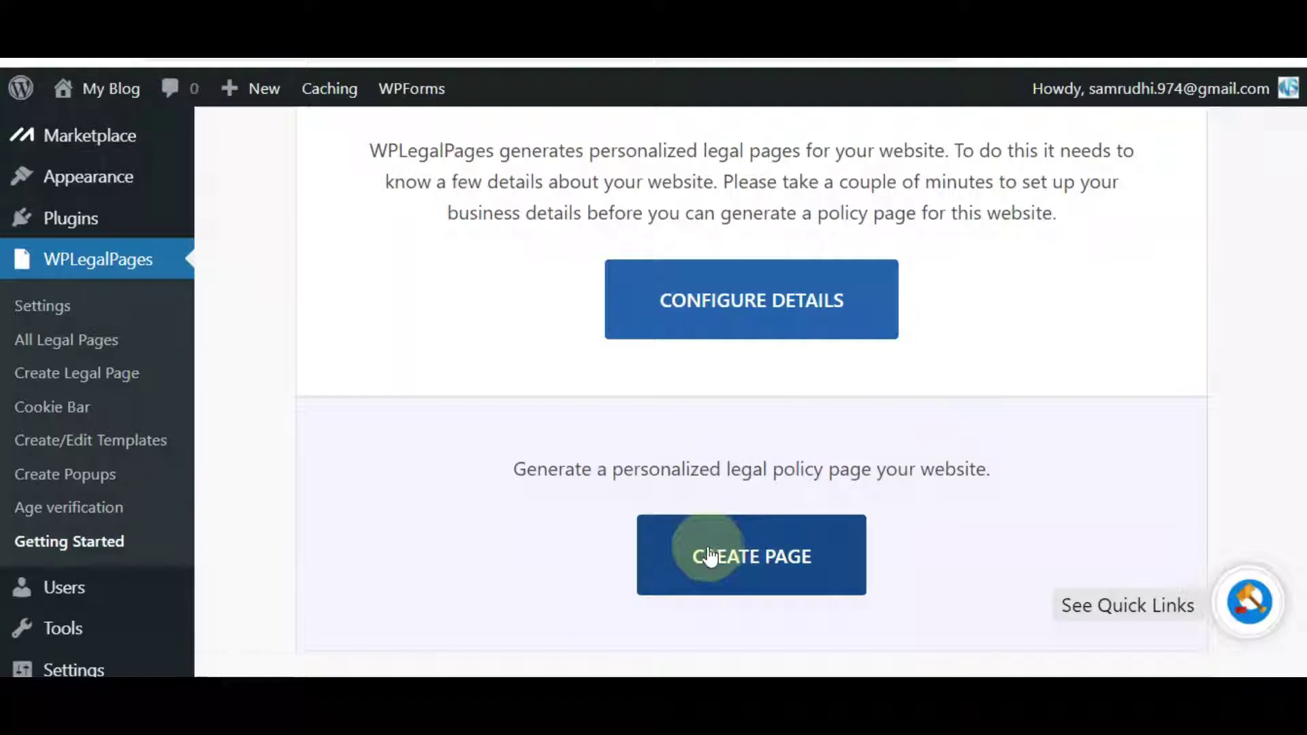
{"action": "left_click", "coordinate": [774, 307]}
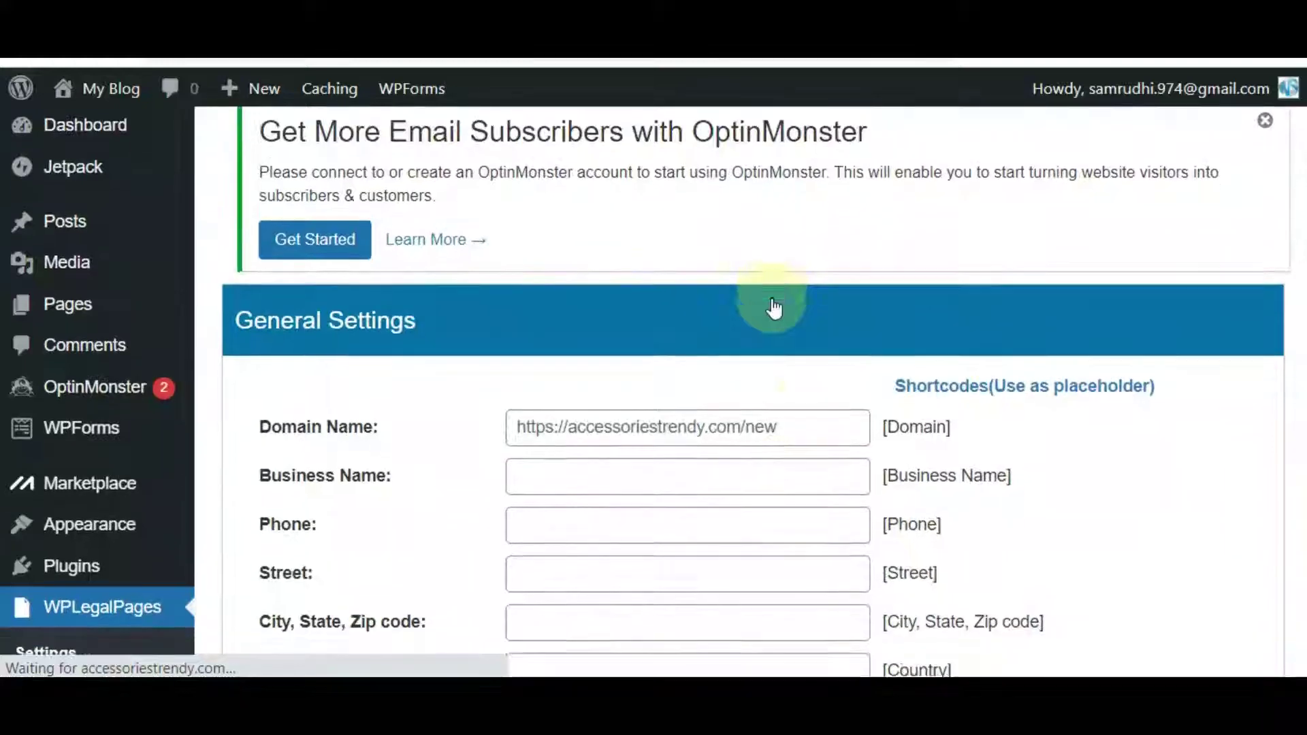
Examine the General Settings form, from the domain and business fields to the search, affiliate disclosure, adult content and credit options.
{"action": "scroll", "coordinate": [773, 308], "scroll_direction": "down", "scroll_amount": 2}
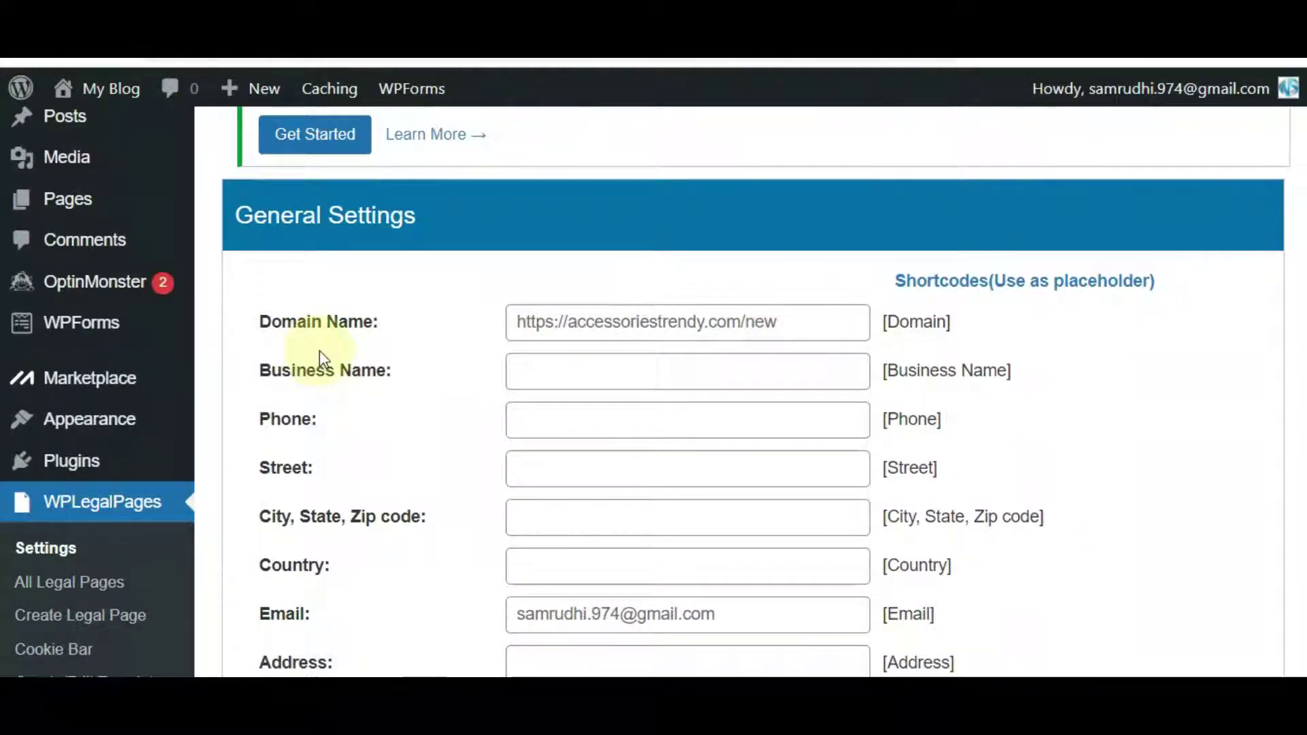
{"action": "scroll", "coordinate": [319, 350], "scroll_direction": "down", "scroll_amount": 2}
{"action": "scroll", "coordinate": [320, 350], "scroll_direction": "down", "scroll_amount": 2}
{"action": "scroll", "coordinate": [320, 353], "scroll_direction": "down", "scroll_amount": 6}
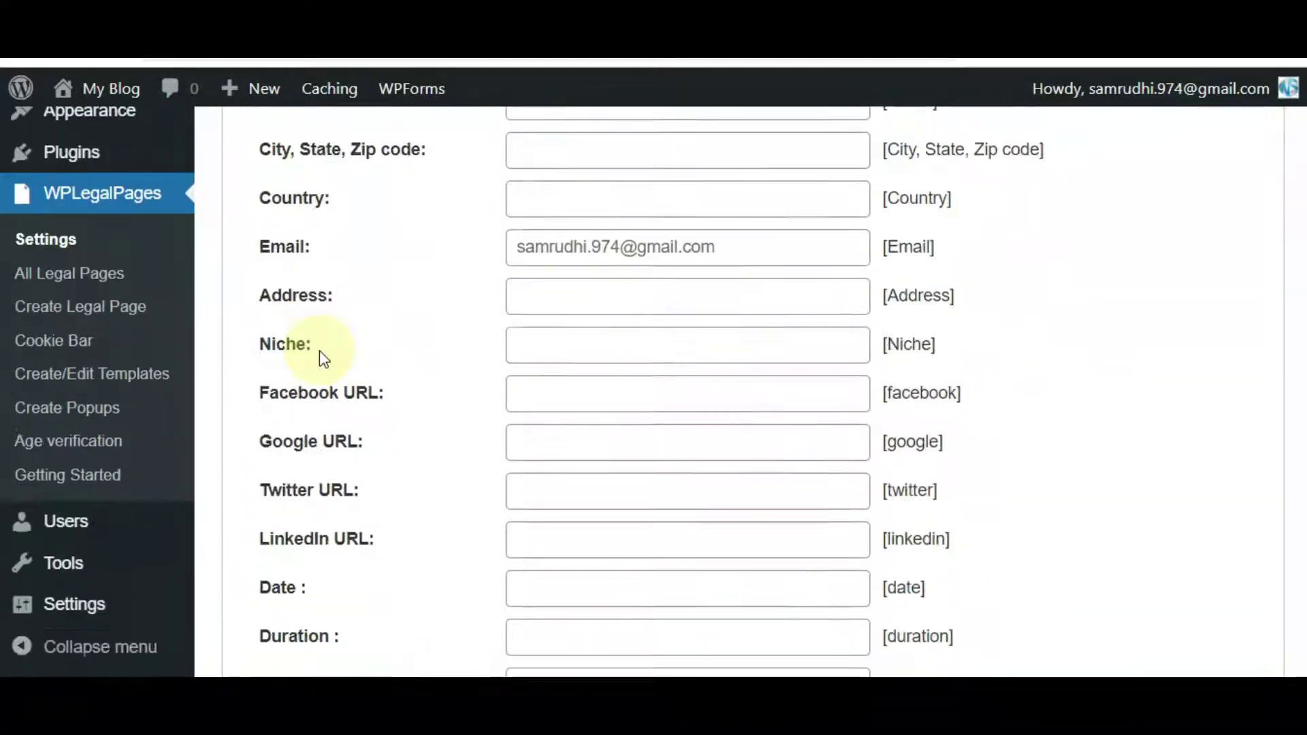
{"action": "scroll", "coordinate": [323, 358], "scroll_direction": "down", "scroll_amount": 3}
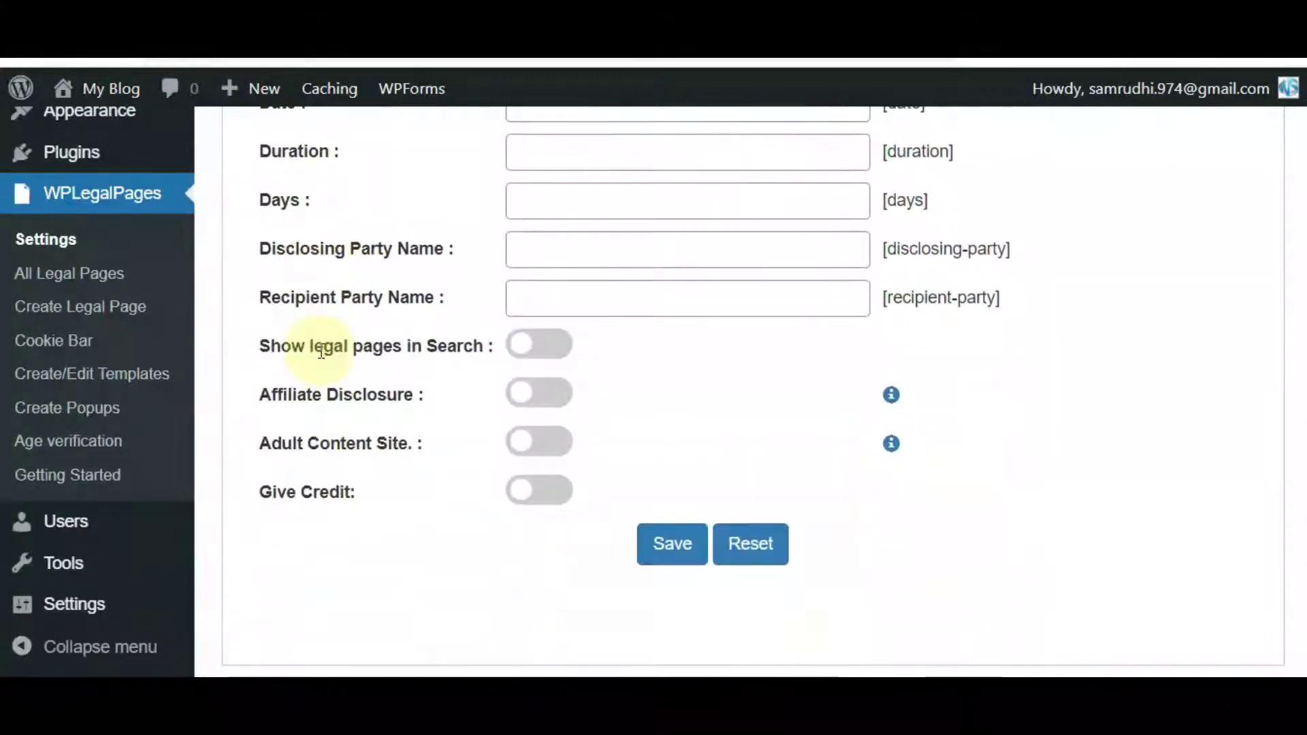
{"action": "scroll", "coordinate": [342, 415], "scroll_direction": "down", "scroll_amount": 2}
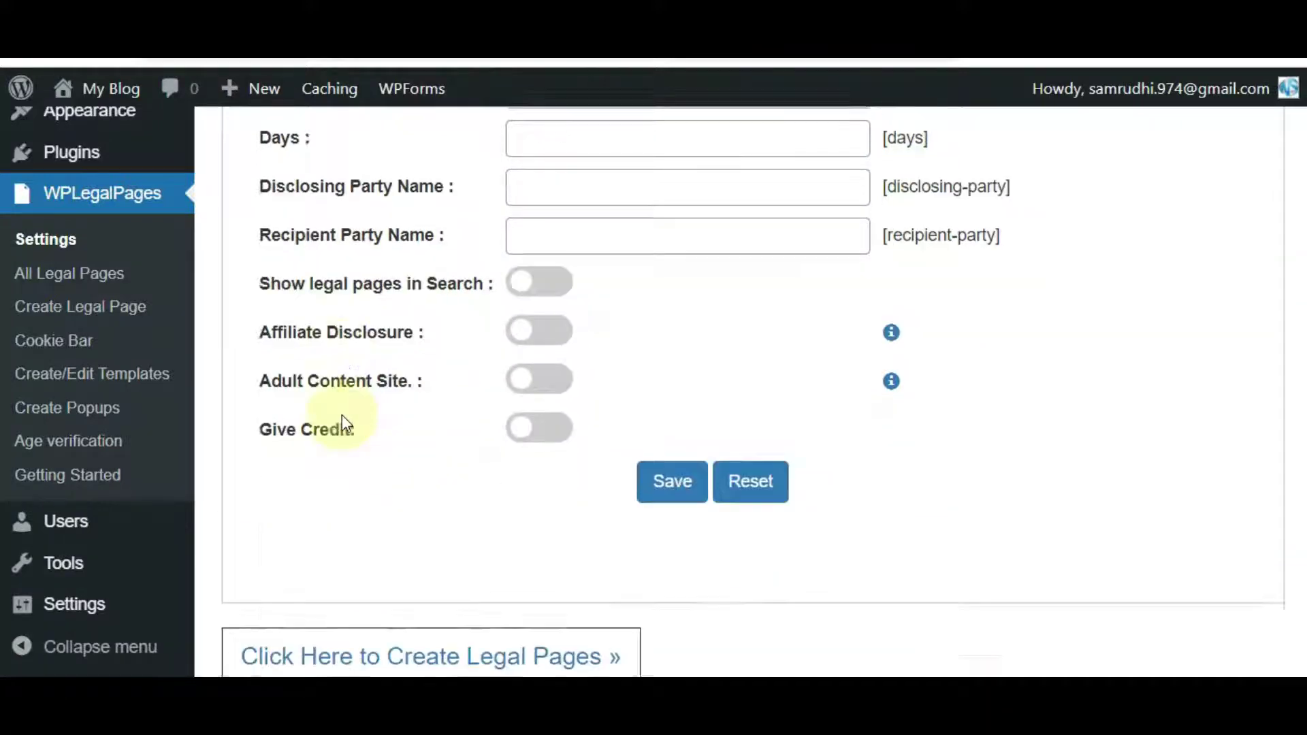
{"action": "scroll", "coordinate": [341, 415], "scroll_direction": "up", "scroll_amount": 5}
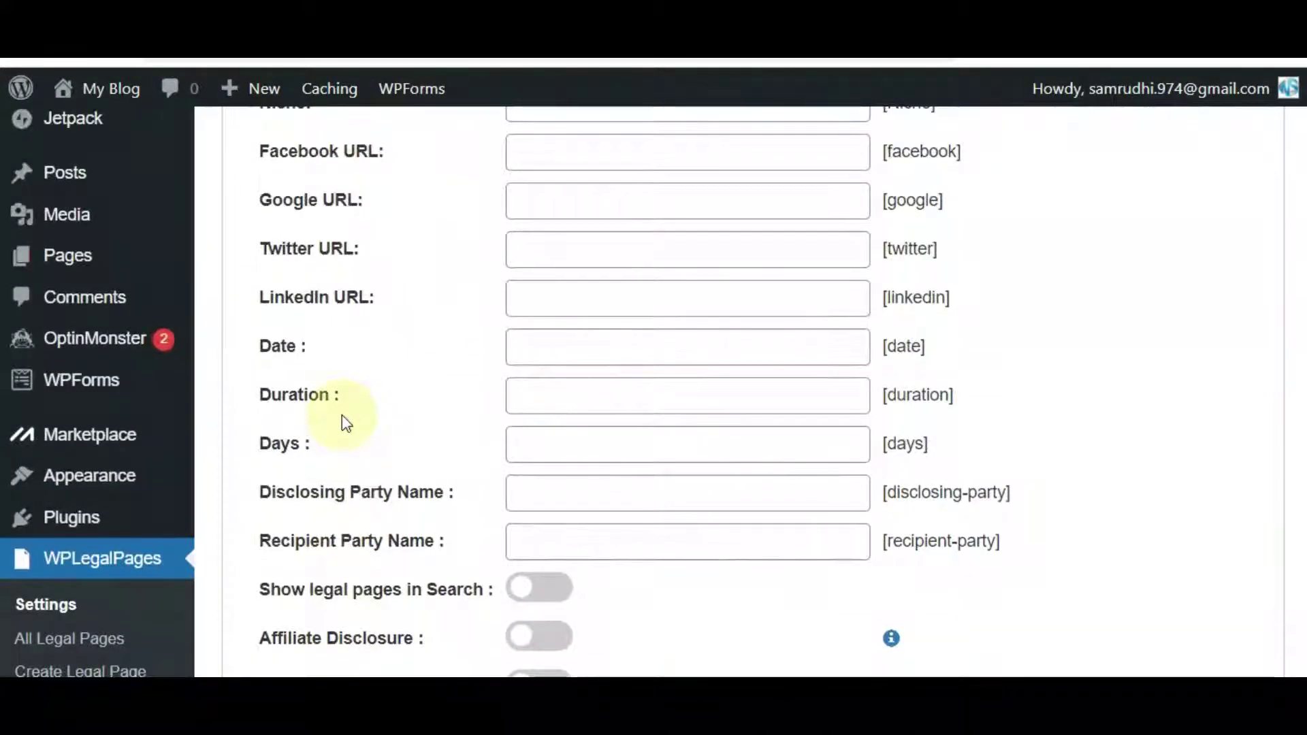
{"action": "scroll", "coordinate": [343, 419], "scroll_direction": "down", "scroll_amount": 2}
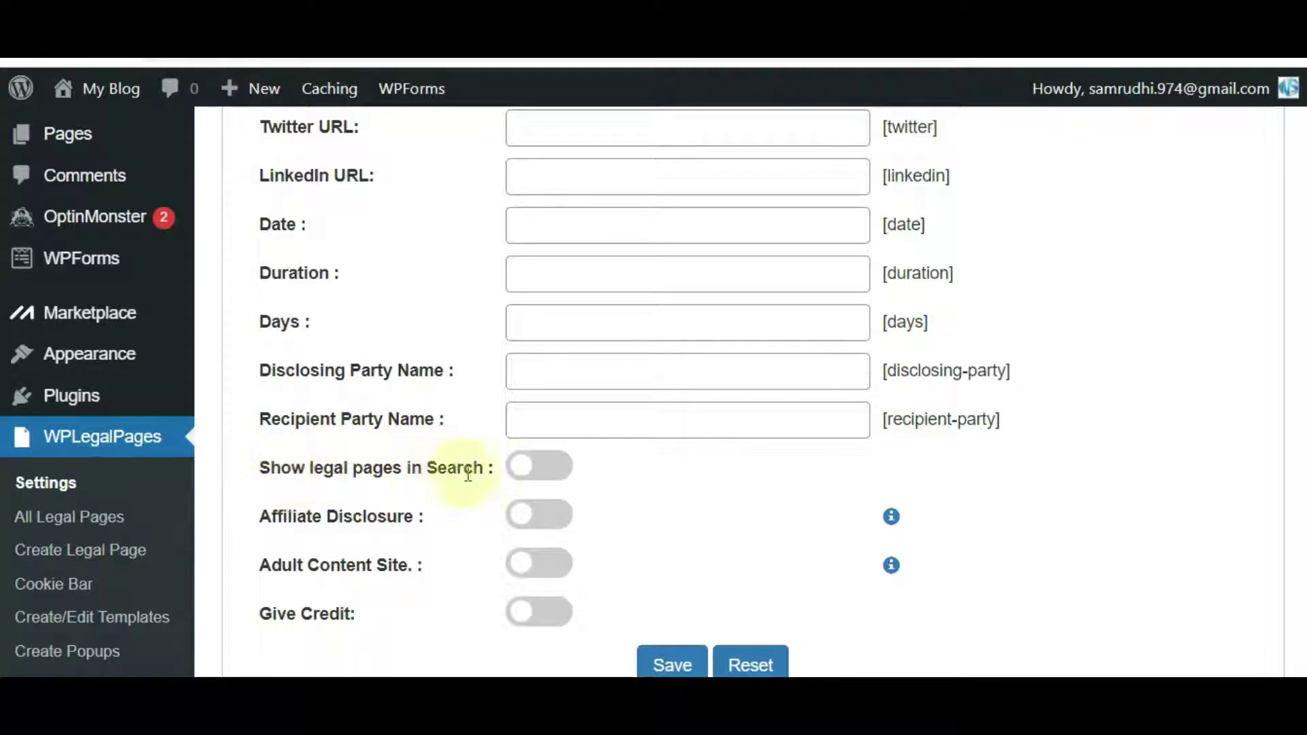
Enter Accessories Trendy as business name, the address, country India and contact e-mail, enable Show legal pages in Search and Affiliate Disclosure, and save.
{"action": "scroll", "coordinate": [407, 427], "scroll_direction": "up", "scroll_amount": 10}
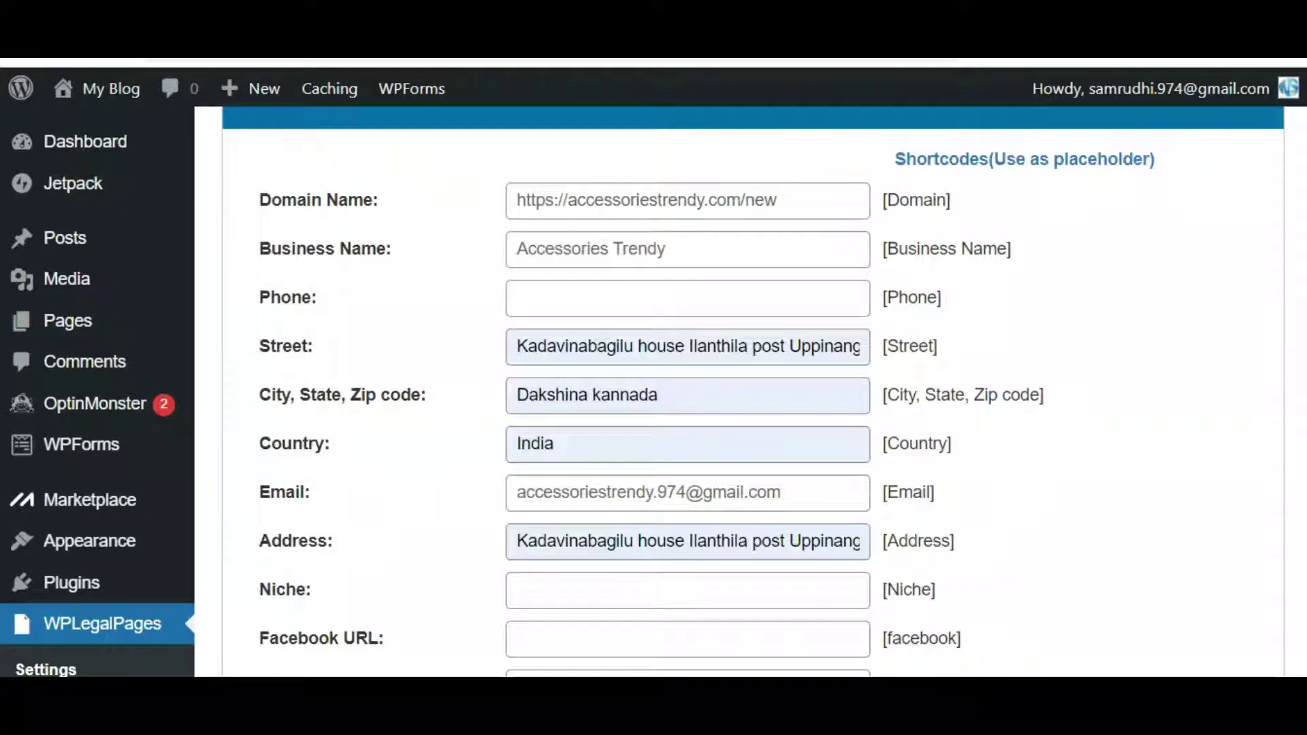
{"action": "scroll", "coordinate": [725, 294], "scroll_direction": "down", "scroll_amount": 5}
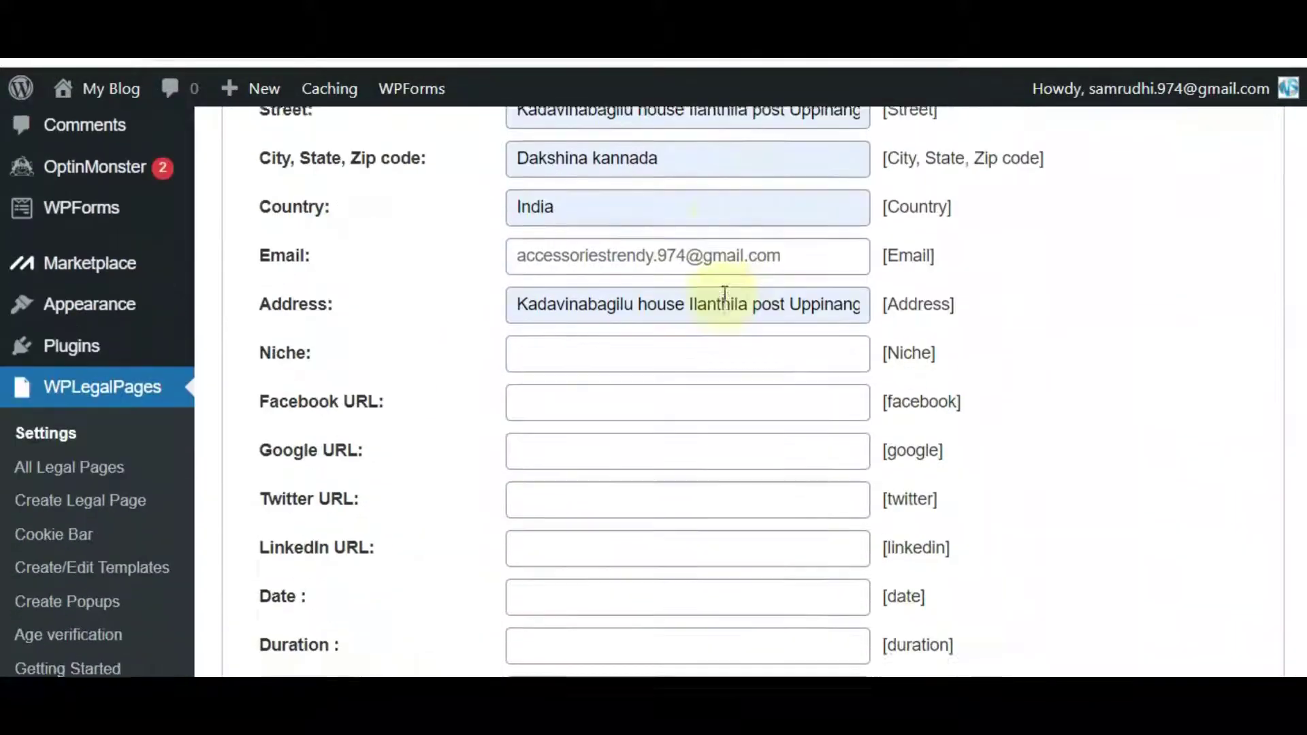
{"action": "scroll", "coordinate": [724, 294], "scroll_direction": "down", "scroll_amount": 6}
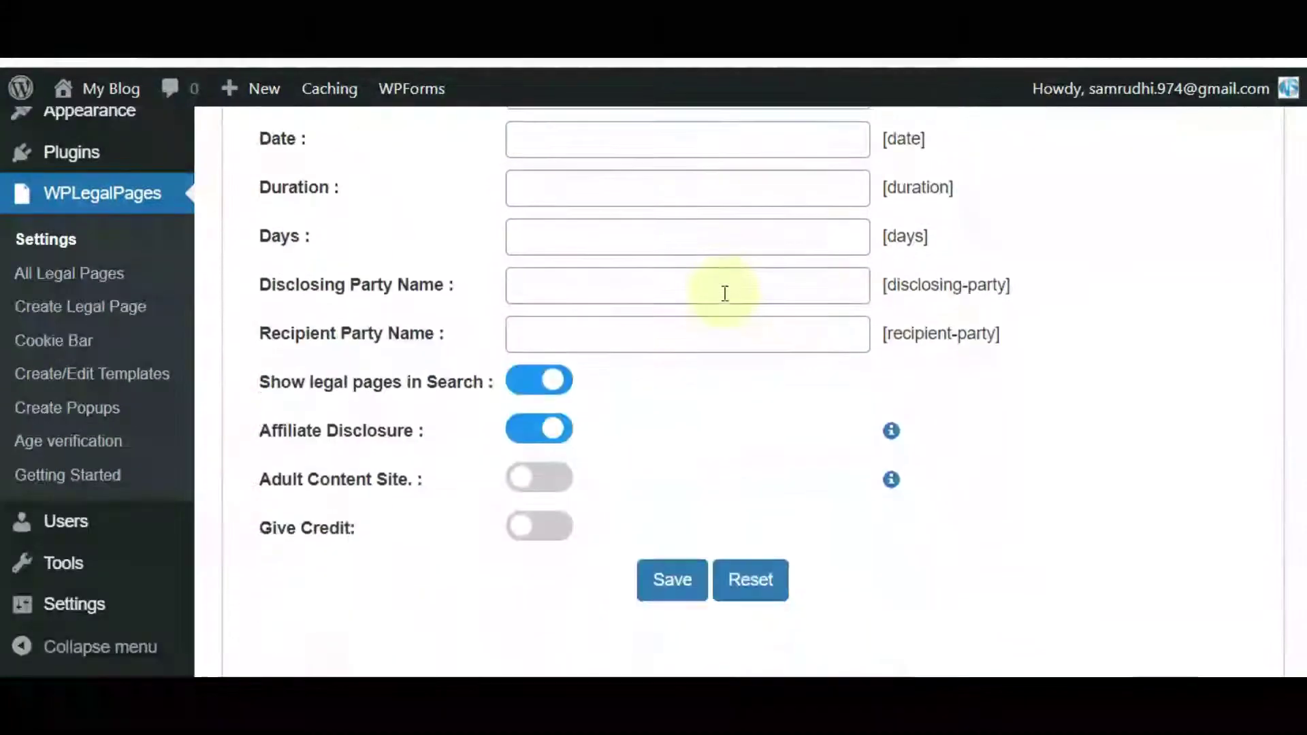
{"action": "left_click", "coordinate": [651, 557]}
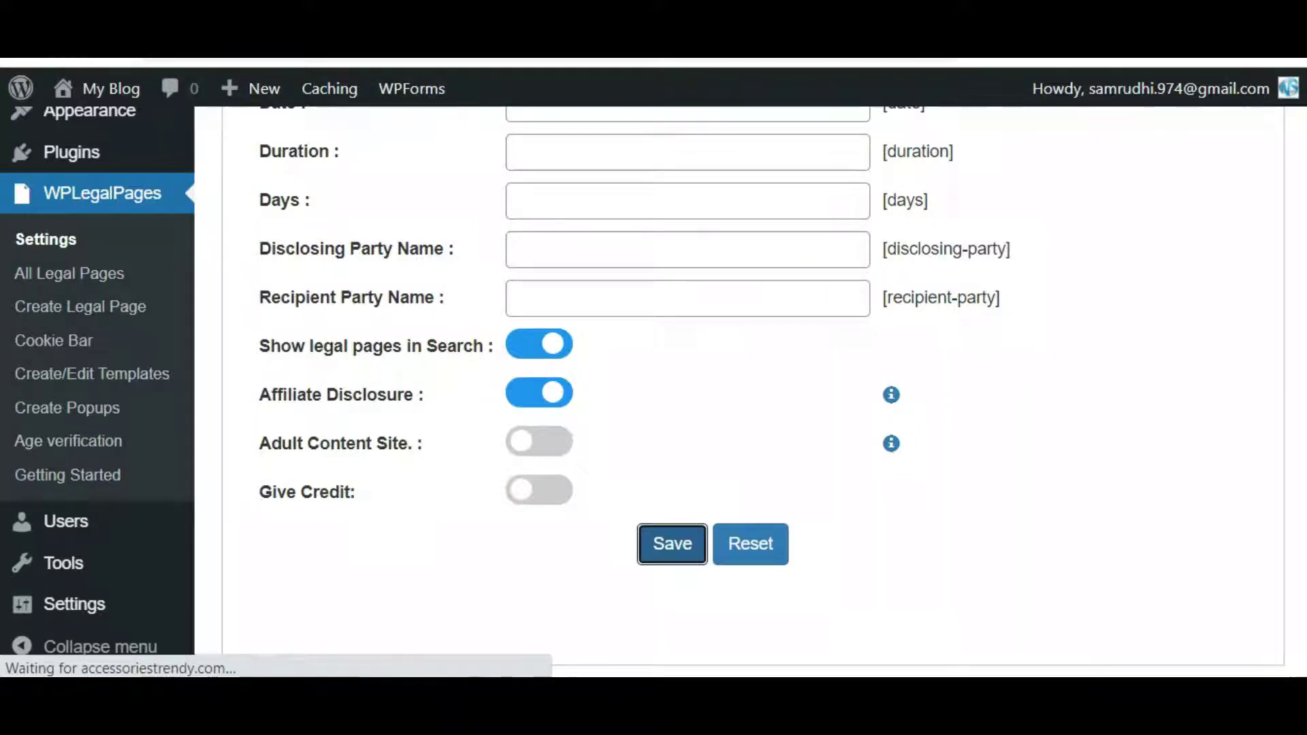
Start a new legal page and load the Privacy Policy template from the list of available templates.
{"action": "scroll", "coordinate": [14, 360], "scroll_direction": "down", "scroll_amount": 5}
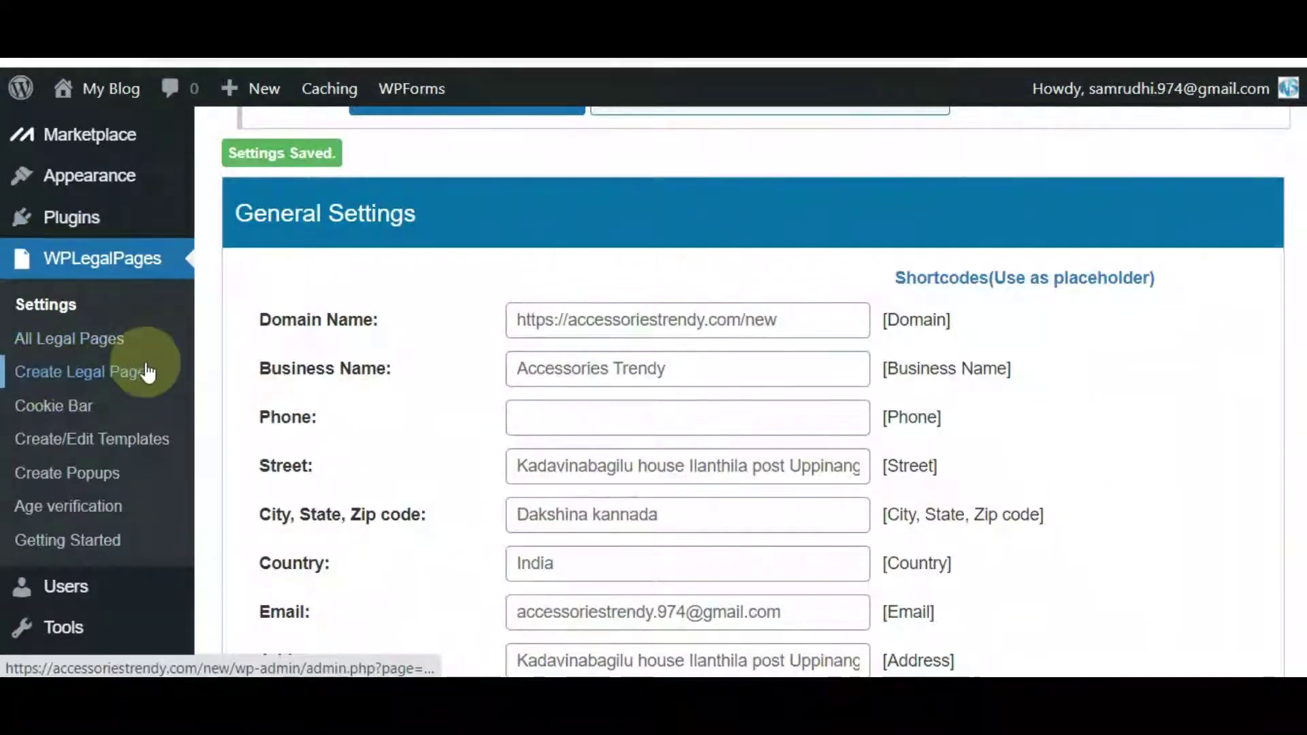
{"action": "left_click", "coordinate": [119, 371]}
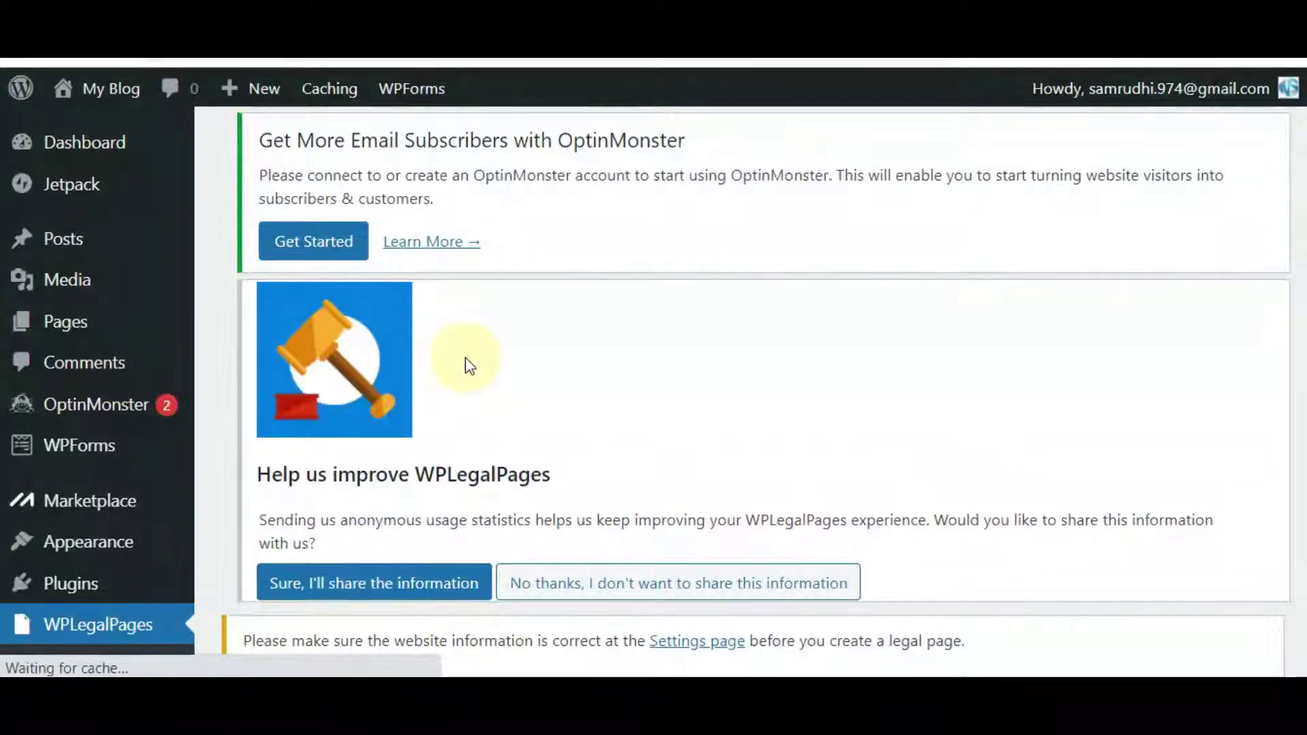
{"action": "scroll", "coordinate": [468, 364], "scroll_direction": "down", "scroll_amount": 3}
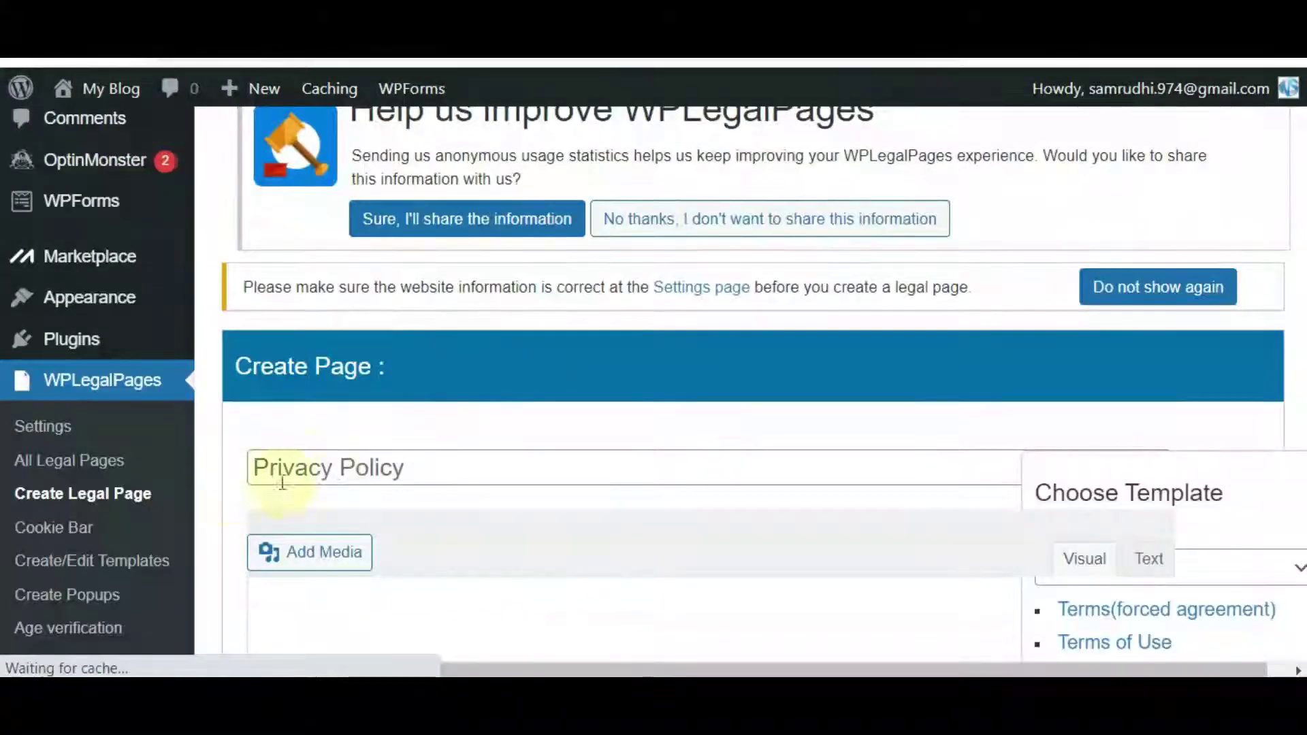
{"action": "scroll", "coordinate": [956, 313], "scroll_direction": "down", "scroll_amount": 2}
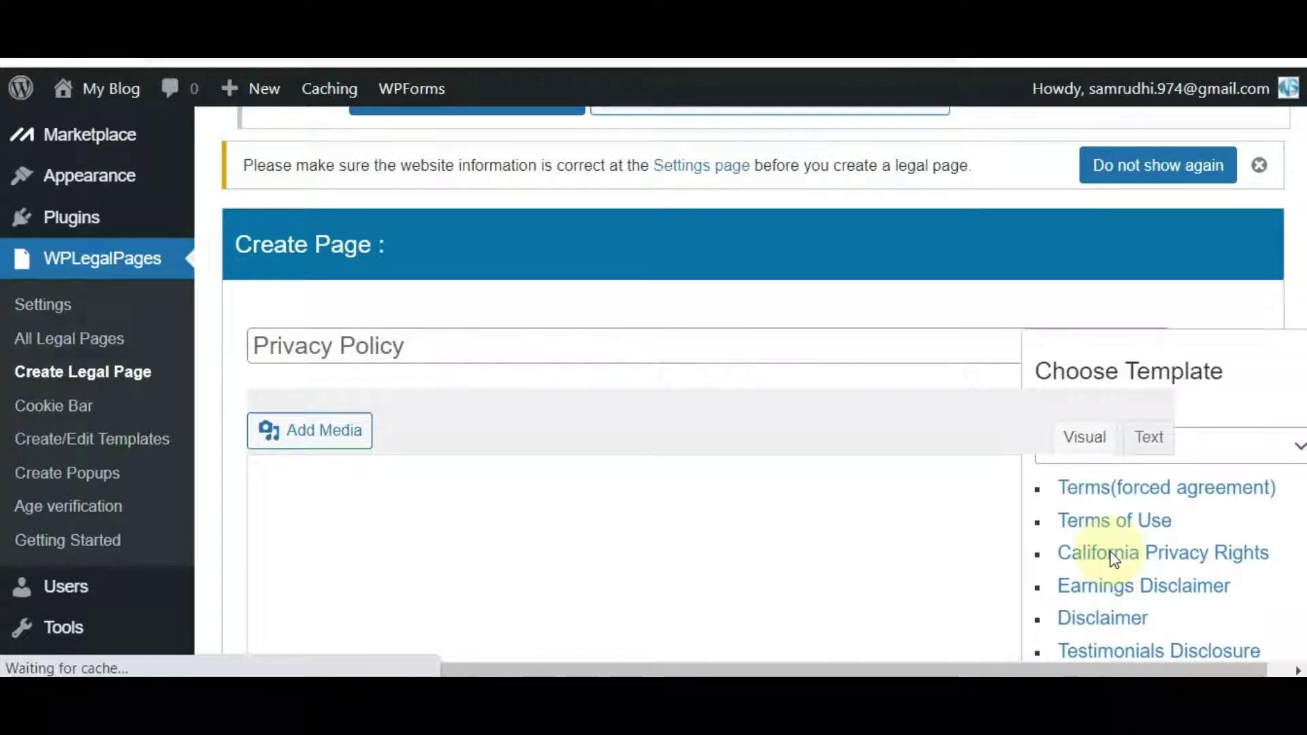
{"action": "scroll", "coordinate": [1114, 559], "scroll_direction": "down", "scroll_amount": 9}
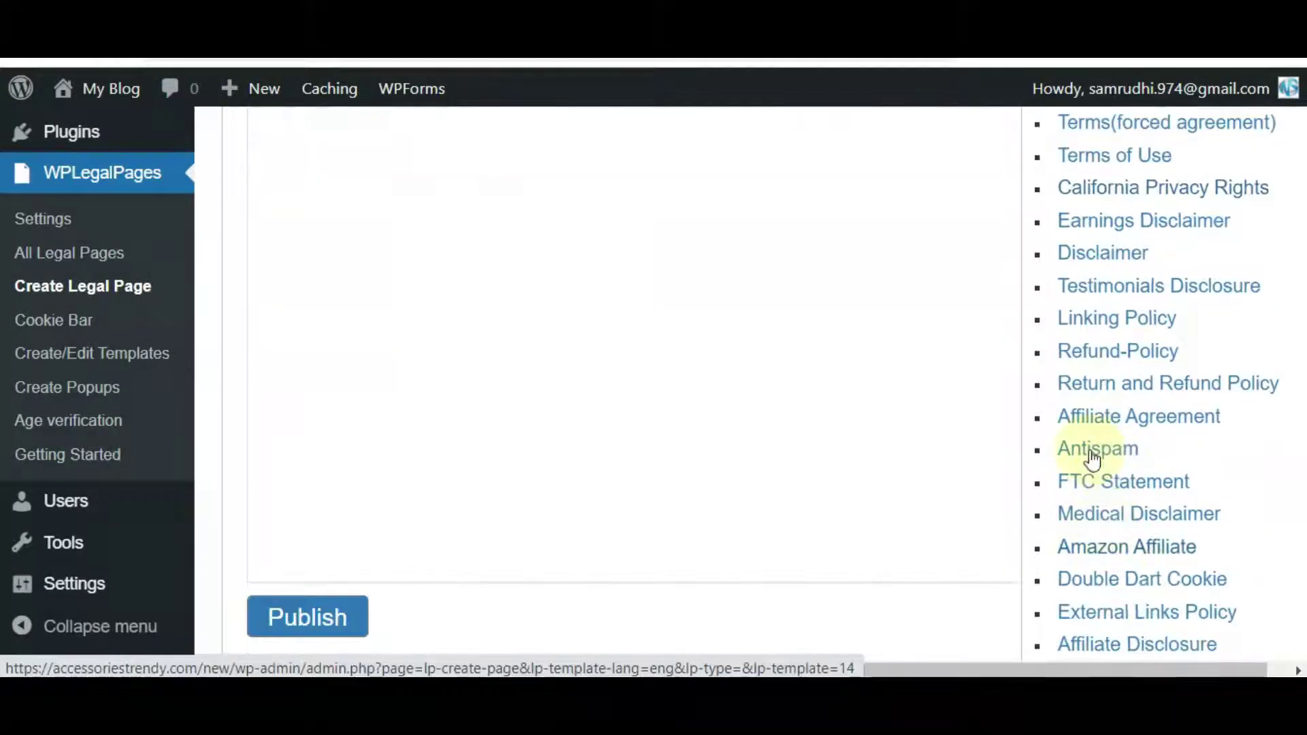
{"action": "scroll", "coordinate": [1092, 453], "scroll_direction": "down", "scroll_amount": 7}
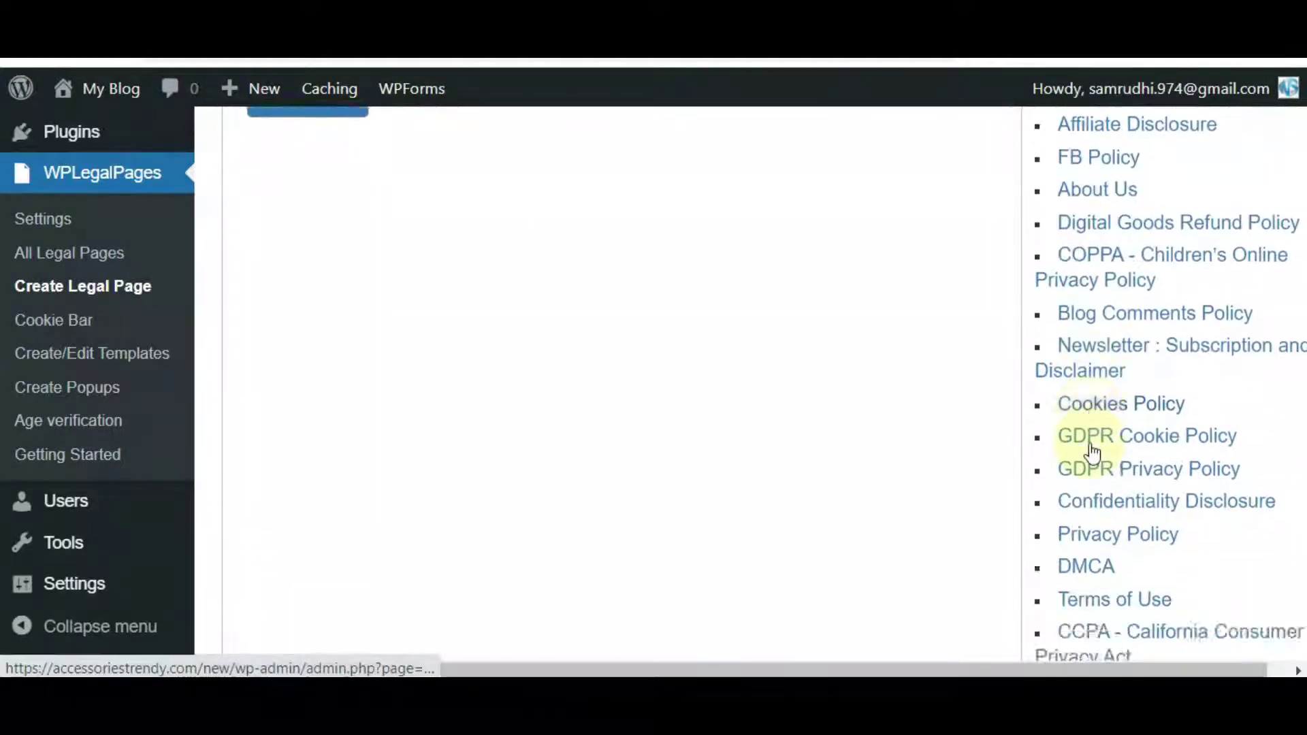
{"action": "scroll", "coordinate": [1092, 453], "scroll_direction": "up", "scroll_amount": 14}
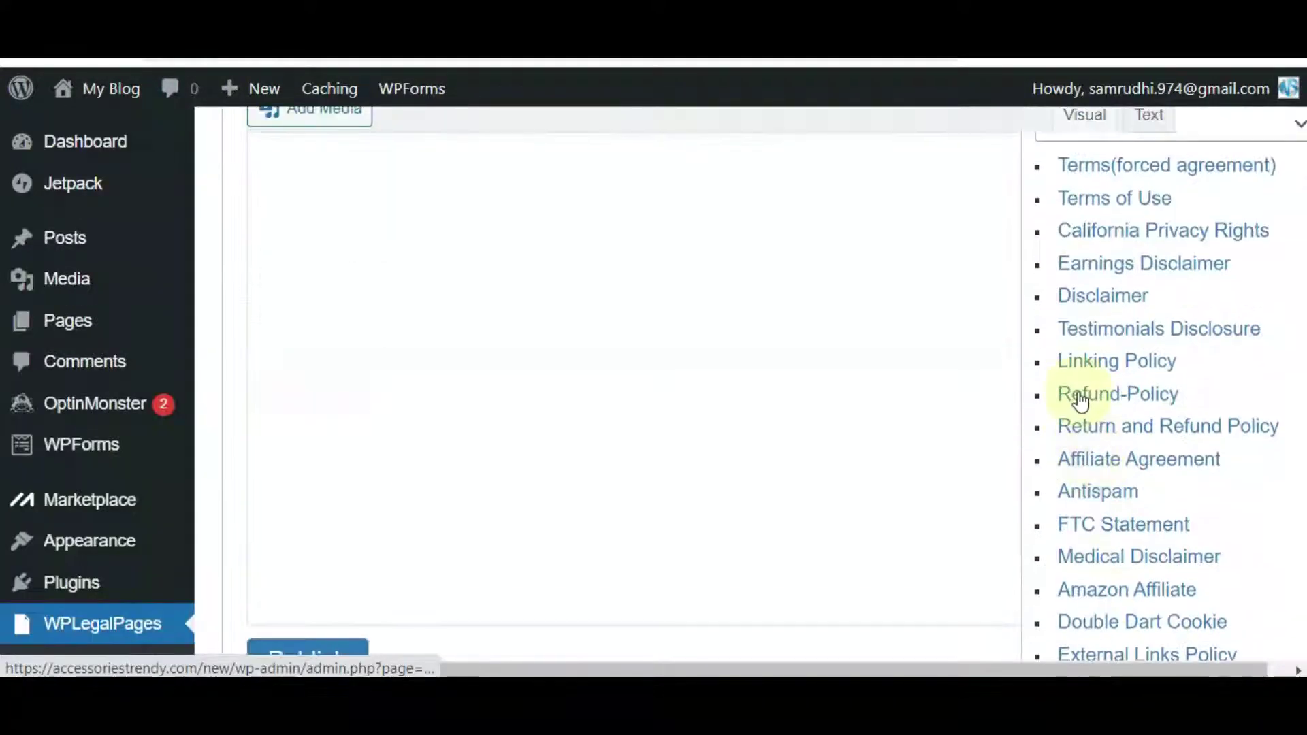
{"action": "scroll", "coordinate": [1078, 364], "scroll_direction": "up", "scroll_amount": 2}
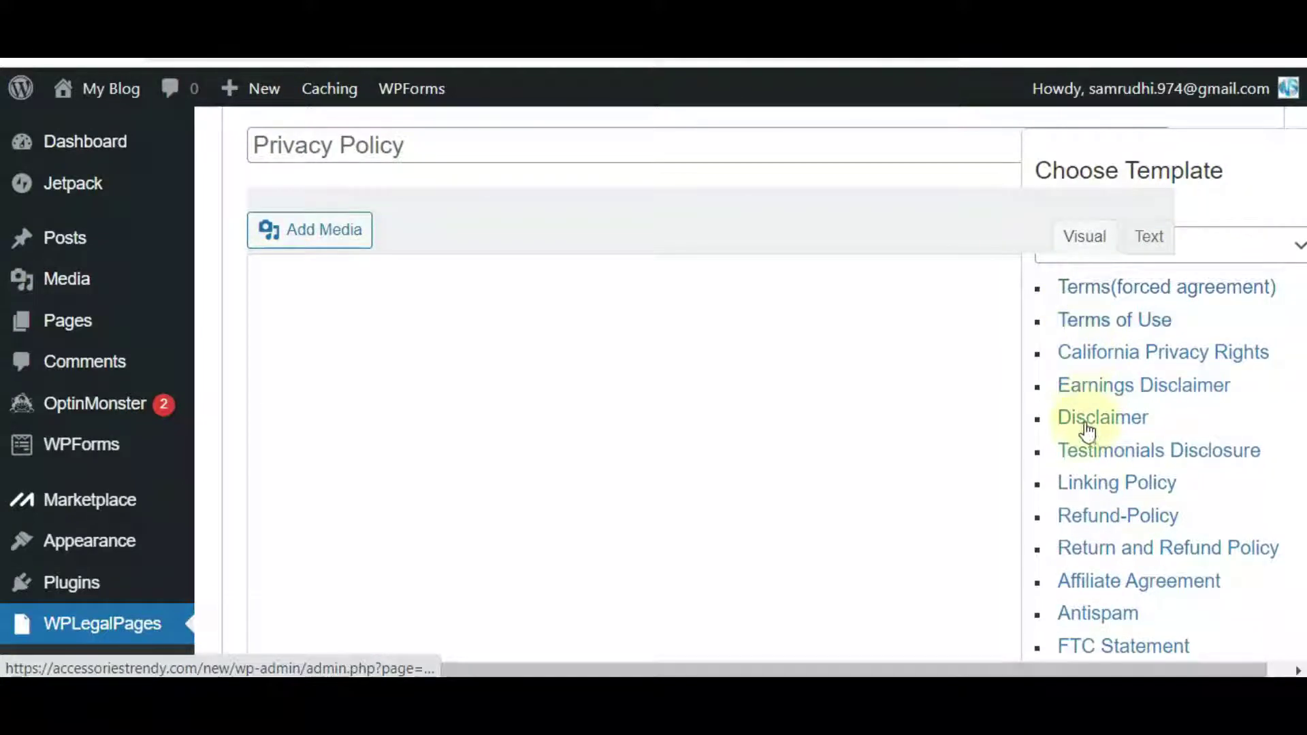
{"action": "scroll", "coordinate": [1080, 379], "scroll_direction": "up", "scroll_amount": 4}
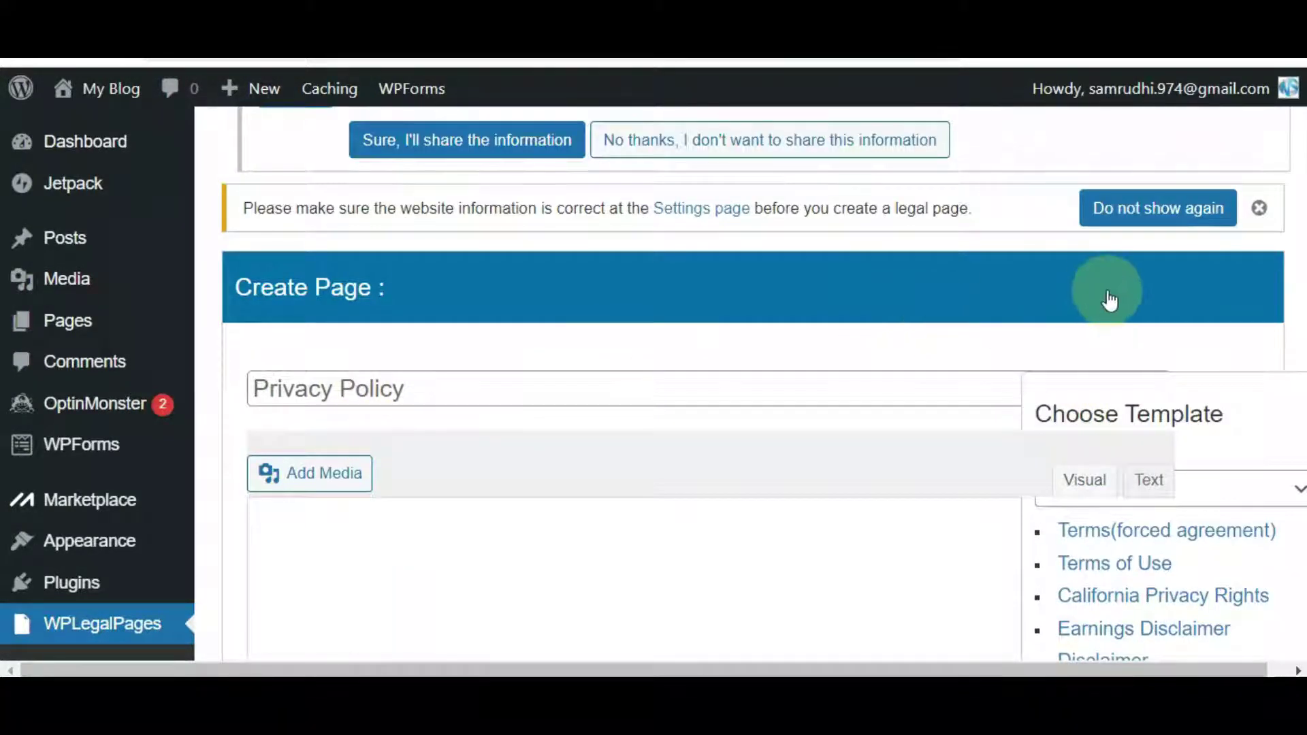
Review the generated Privacy Policy text from the effective date through the Links section and publish the page.
{"action": "scroll", "coordinate": [1109, 300], "scroll_direction": "down", "scroll_amount": 2}
{"action": "scroll", "coordinate": [1109, 300], "scroll_direction": "down", "scroll_amount": 2}
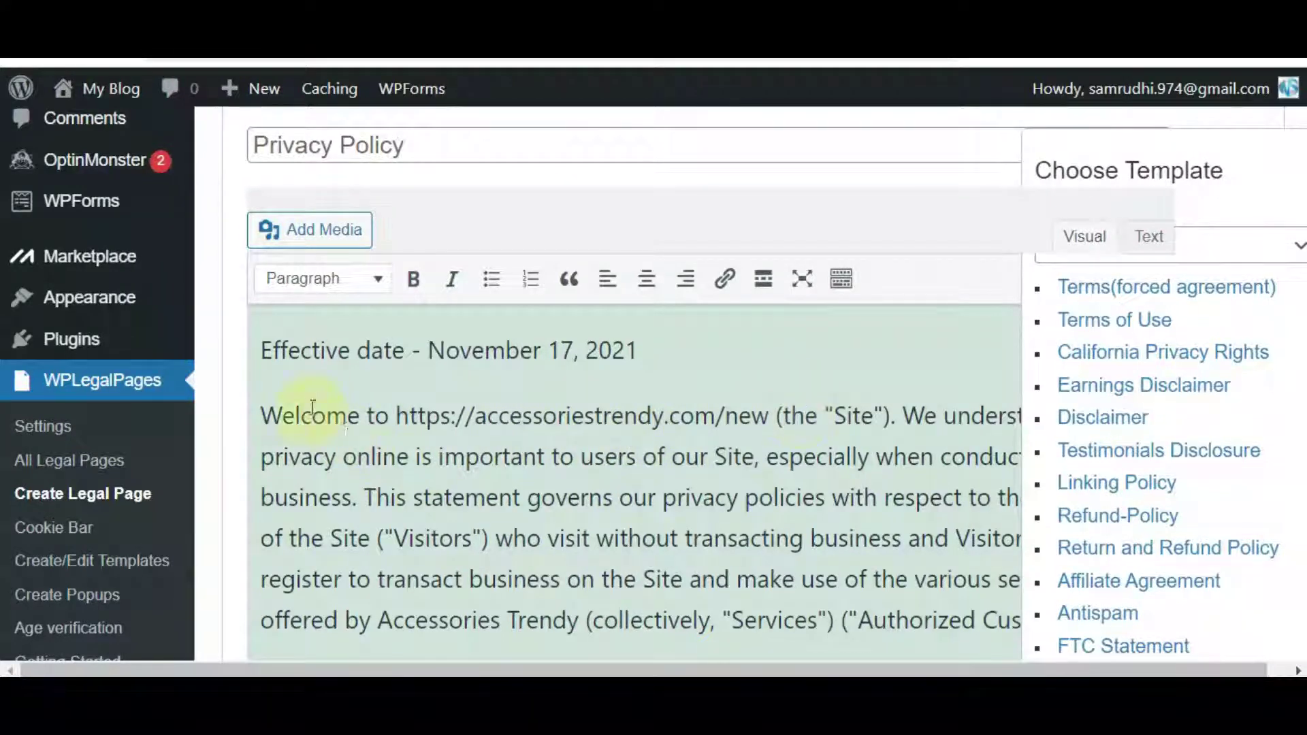
{"action": "scroll", "coordinate": [528, 469], "scroll_direction": "down", "scroll_amount": 2}
{"action": "scroll", "coordinate": [528, 470], "scroll_direction": "down", "scroll_amount": 8}
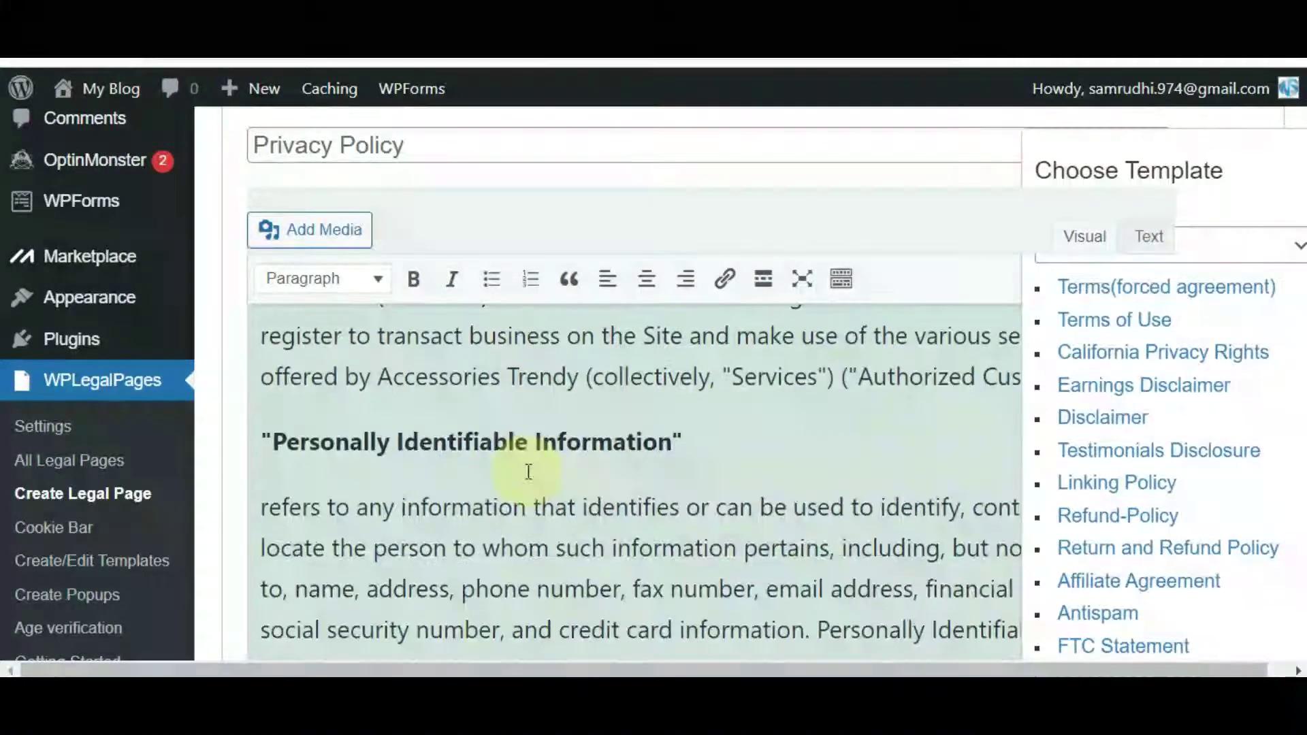
{"action": "scroll", "coordinate": [528, 470], "scroll_direction": "down", "scroll_amount": 10}
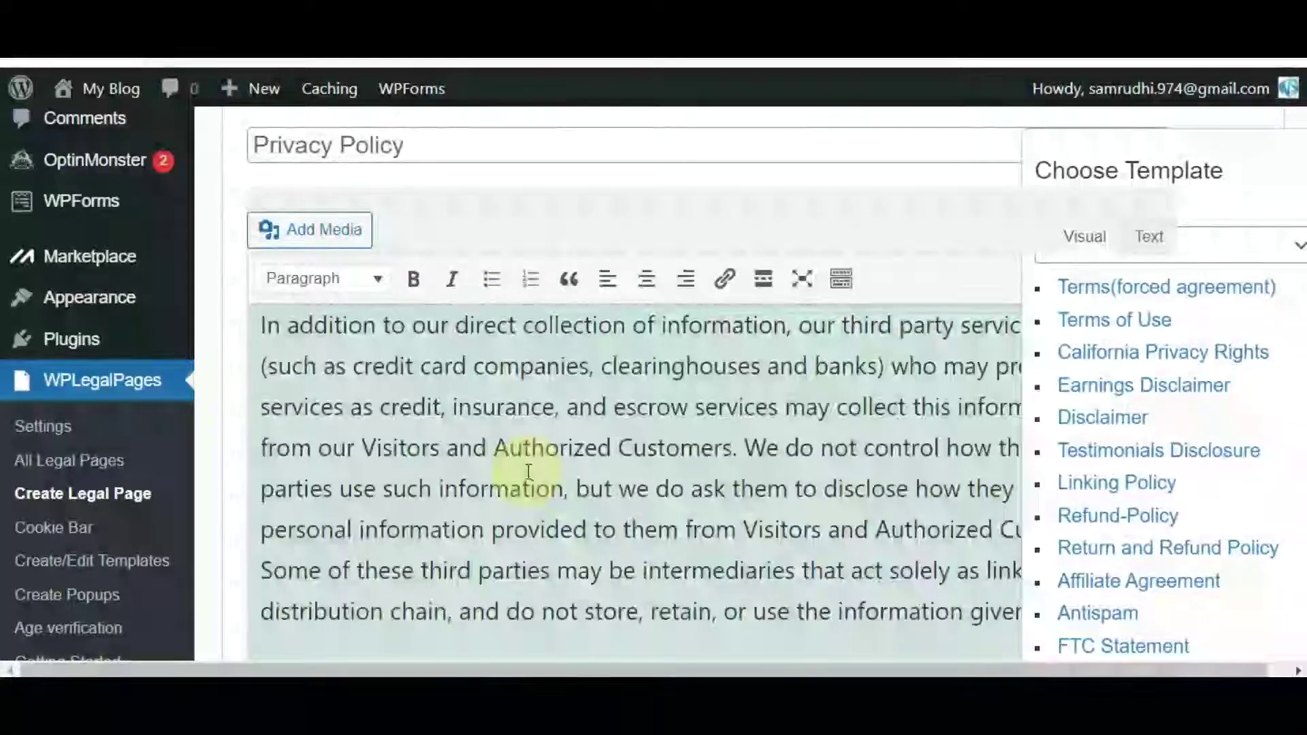
{"action": "scroll", "coordinate": [529, 469], "scroll_direction": "down", "scroll_amount": 12}
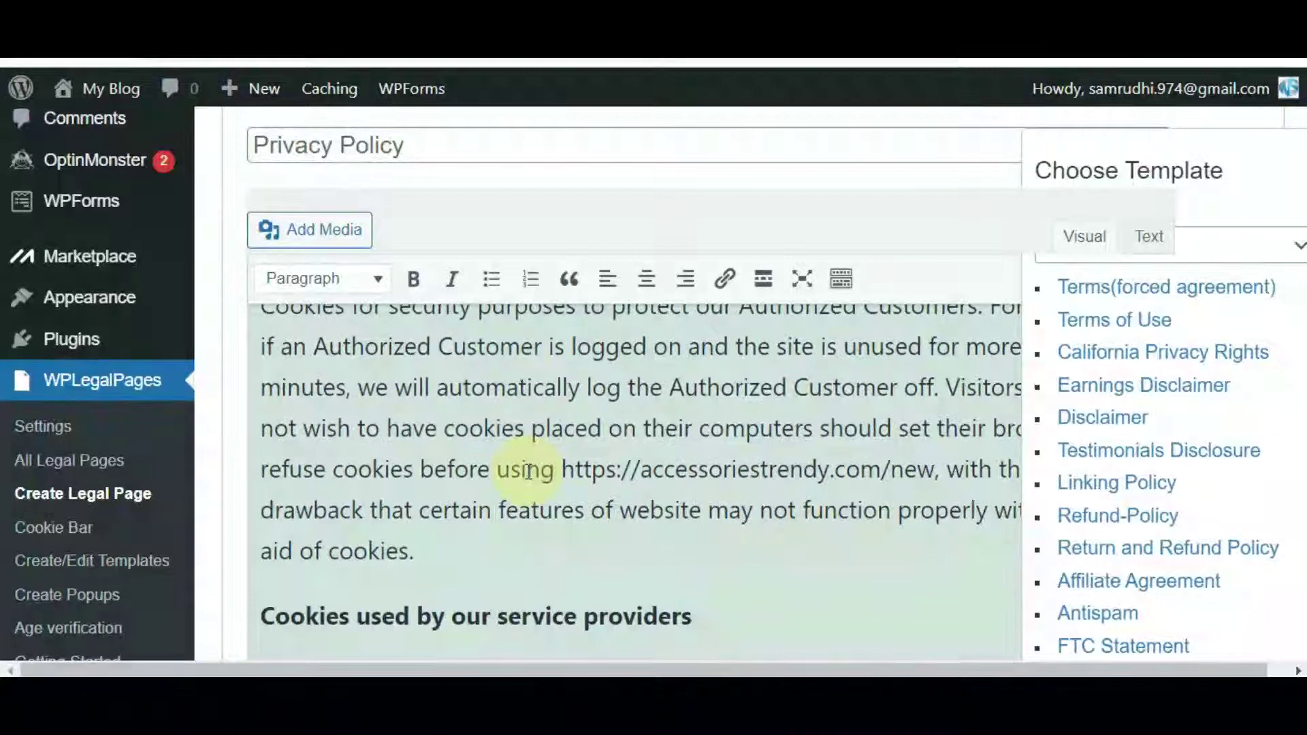
{"action": "scroll", "coordinate": [528, 469], "scroll_direction": "down", "scroll_amount": 12}
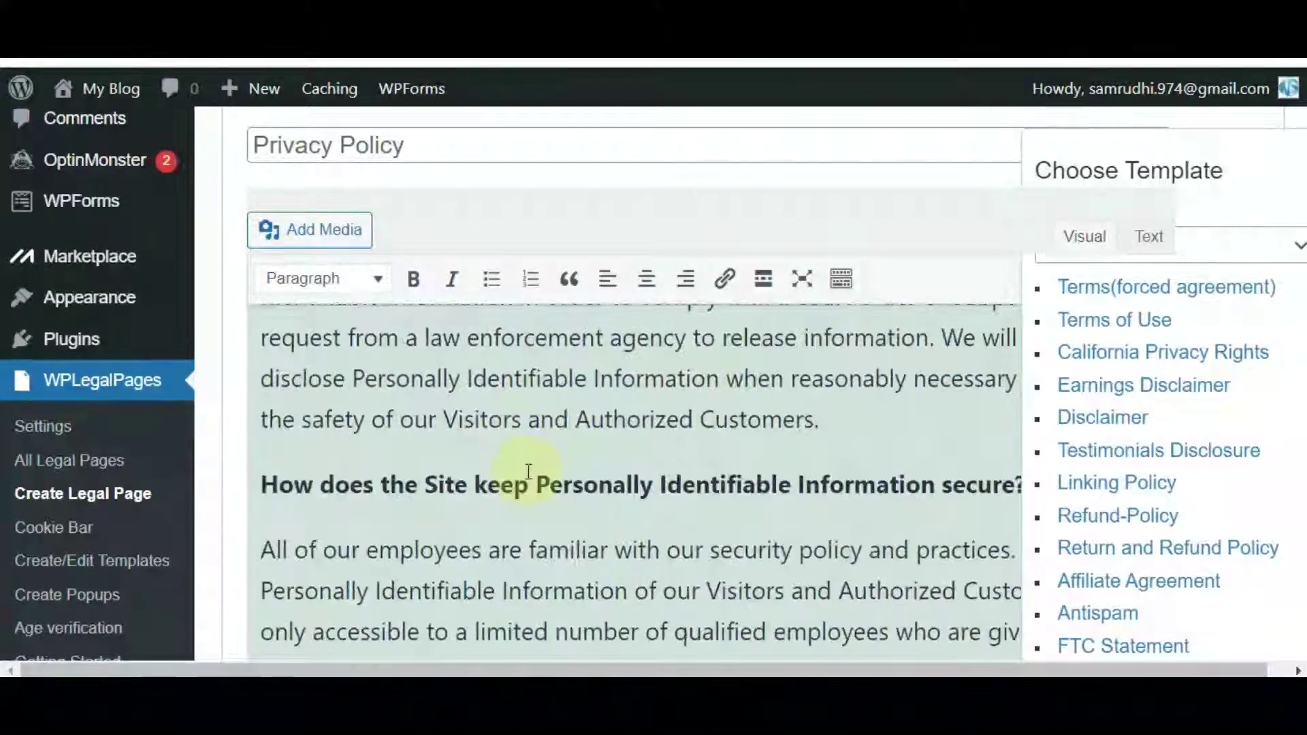
{"action": "scroll", "coordinate": [528, 469], "scroll_direction": "down", "scroll_amount": 12}
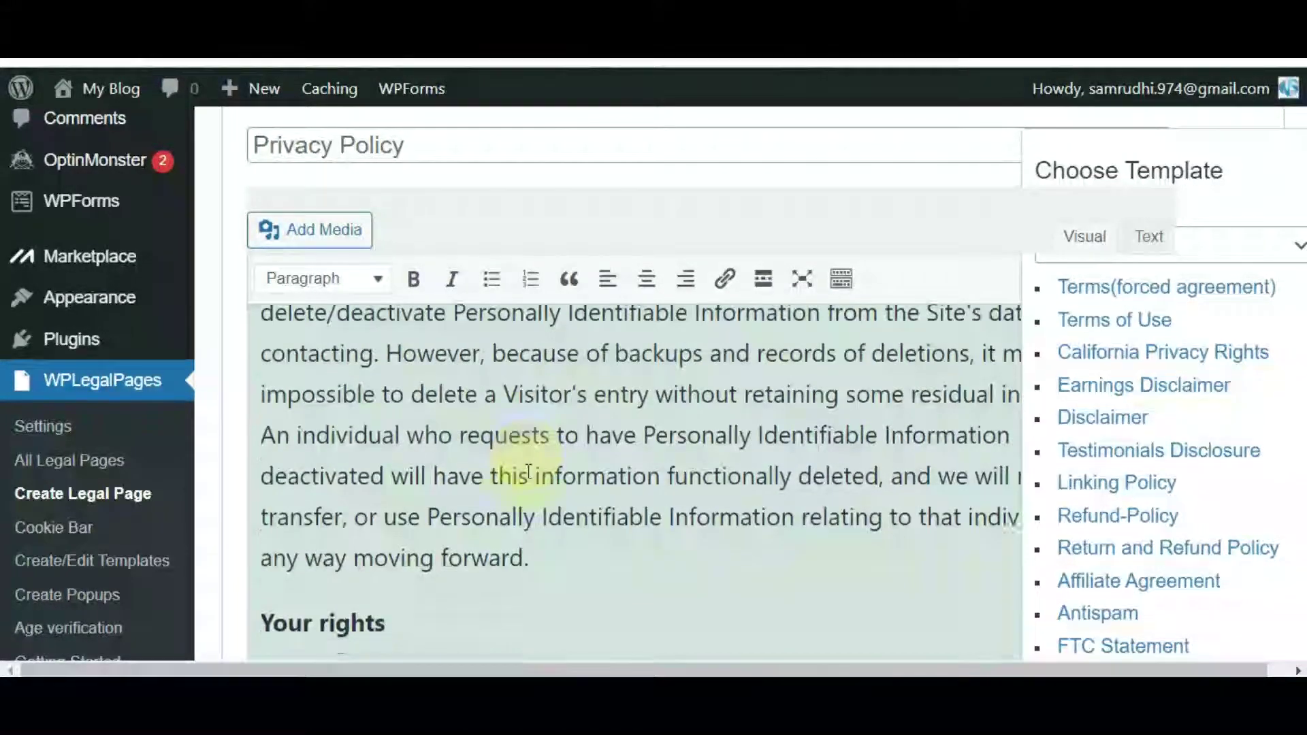
{"action": "scroll", "coordinate": [528, 470], "scroll_direction": "down", "scroll_amount": 10}
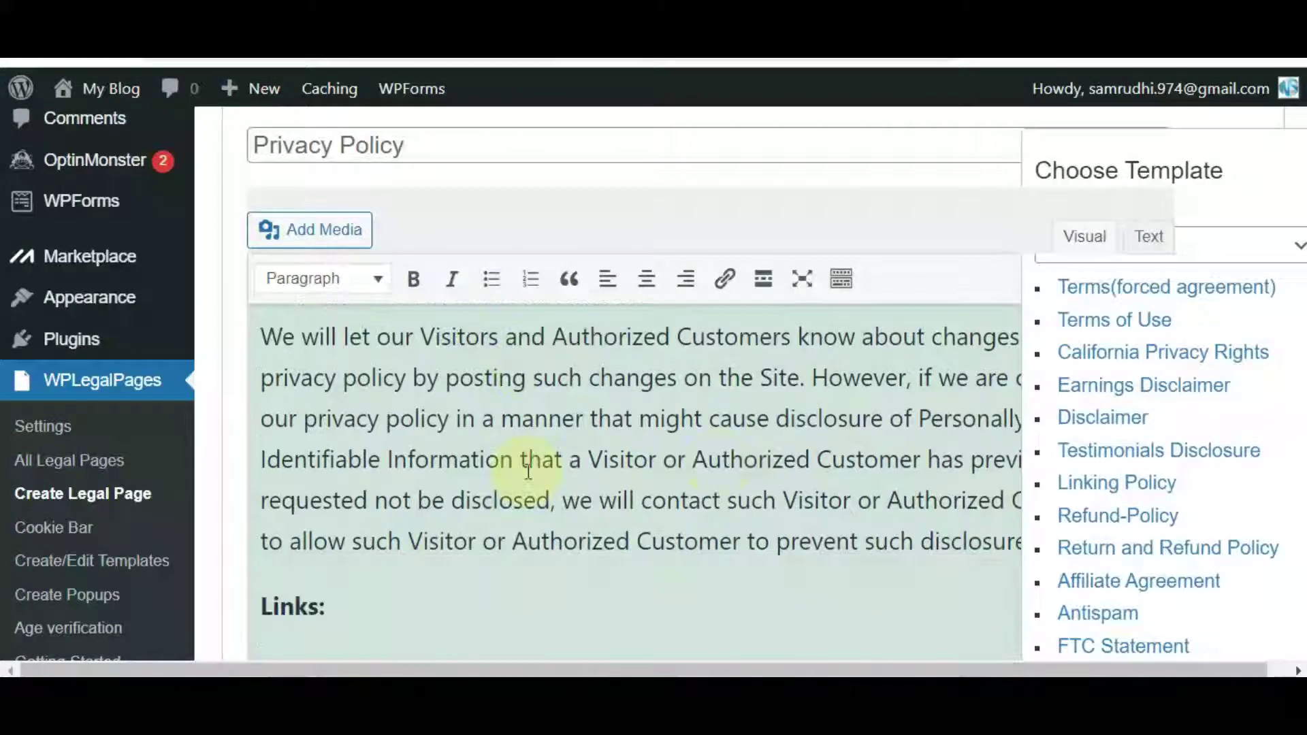
{"action": "scroll", "coordinate": [884, 436], "scroll_direction": "down", "scroll_amount": 5}
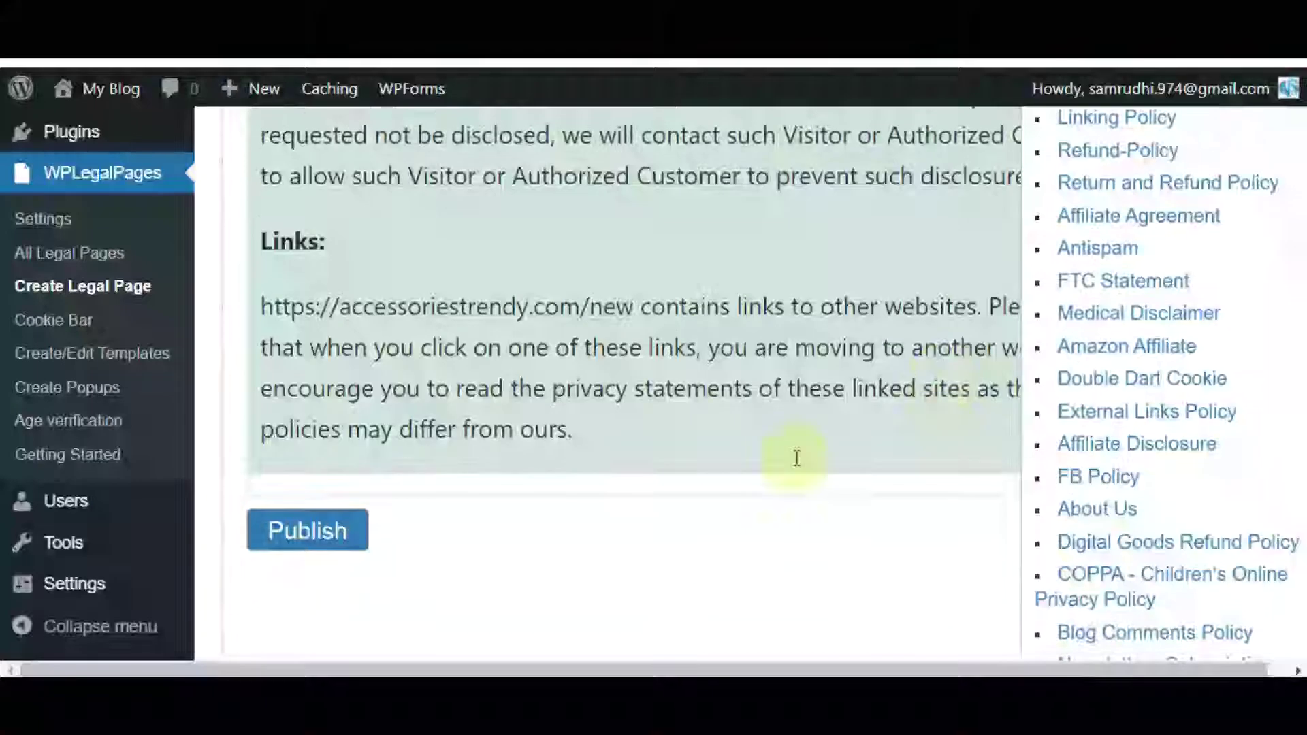
{"action": "left_click", "coordinate": [331, 538]}
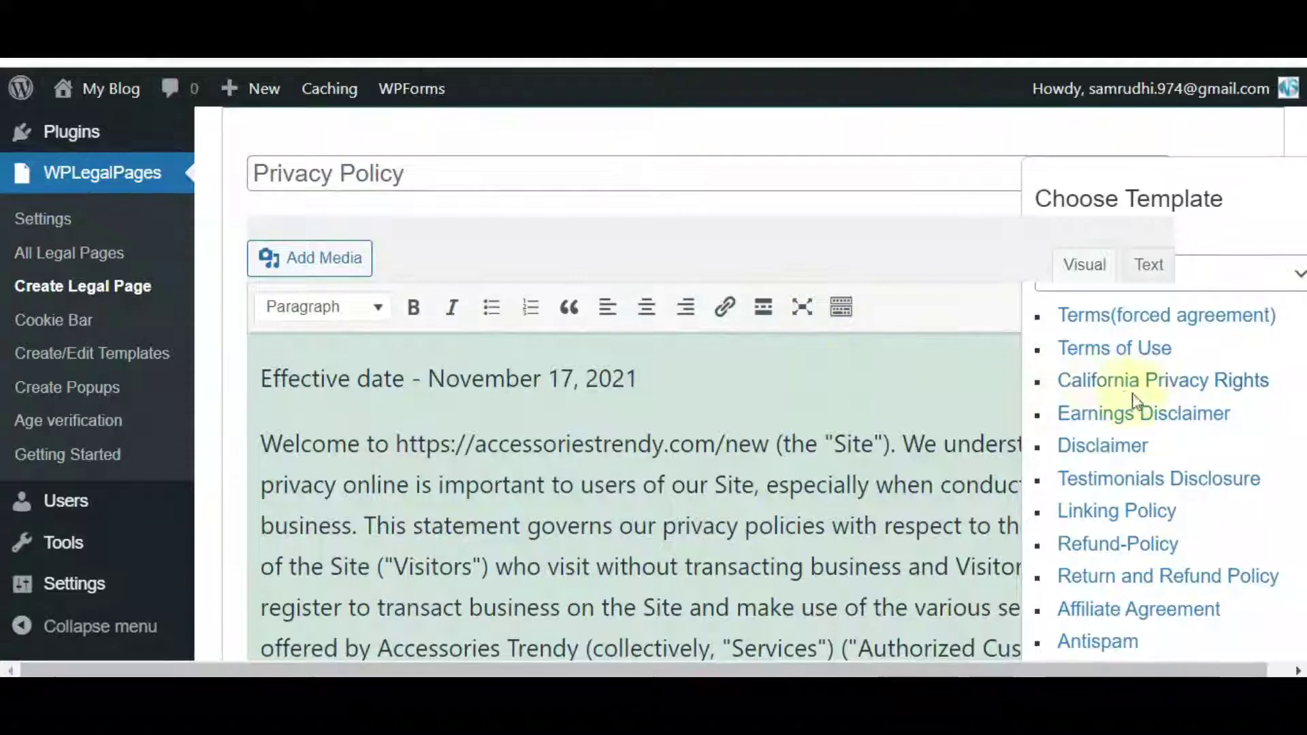
Load the Affiliate Disclosure template, review its text and publish it as a legal page.
{"action": "scroll", "coordinate": [1160, 384], "scroll_direction": "down", "scroll_amount": 2}
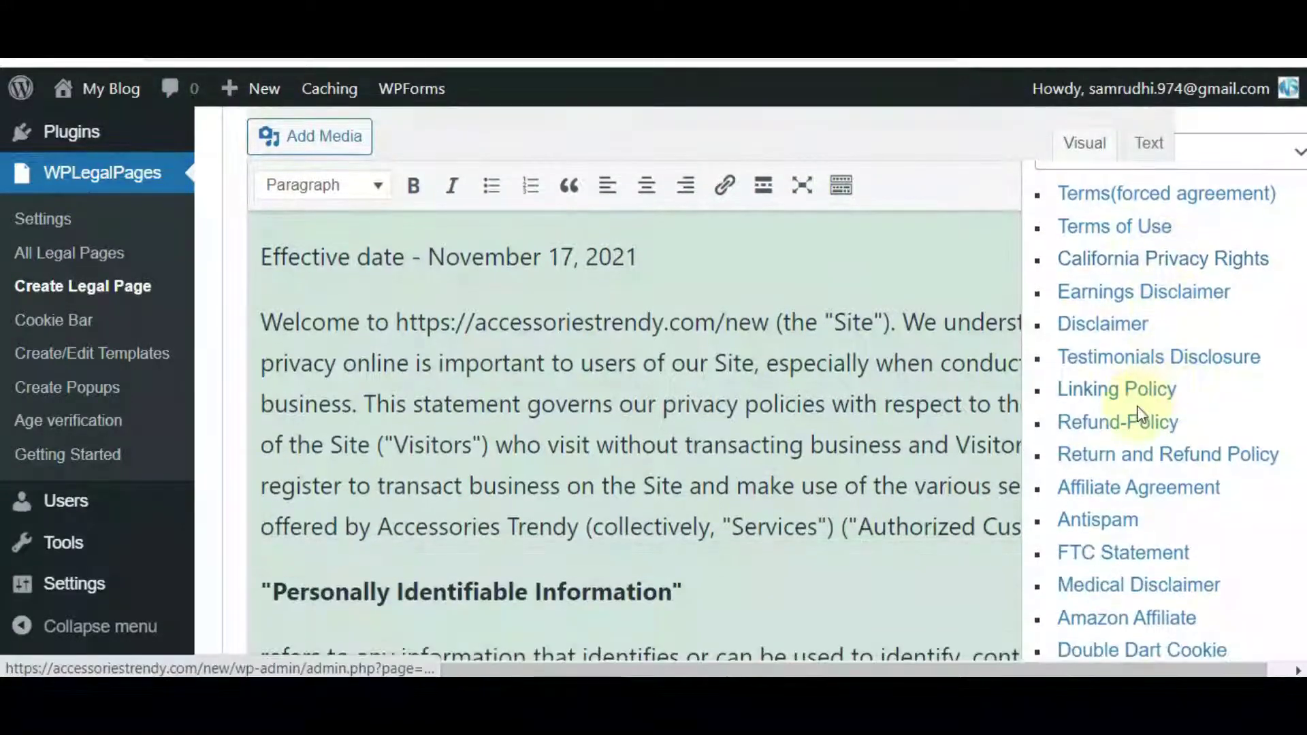
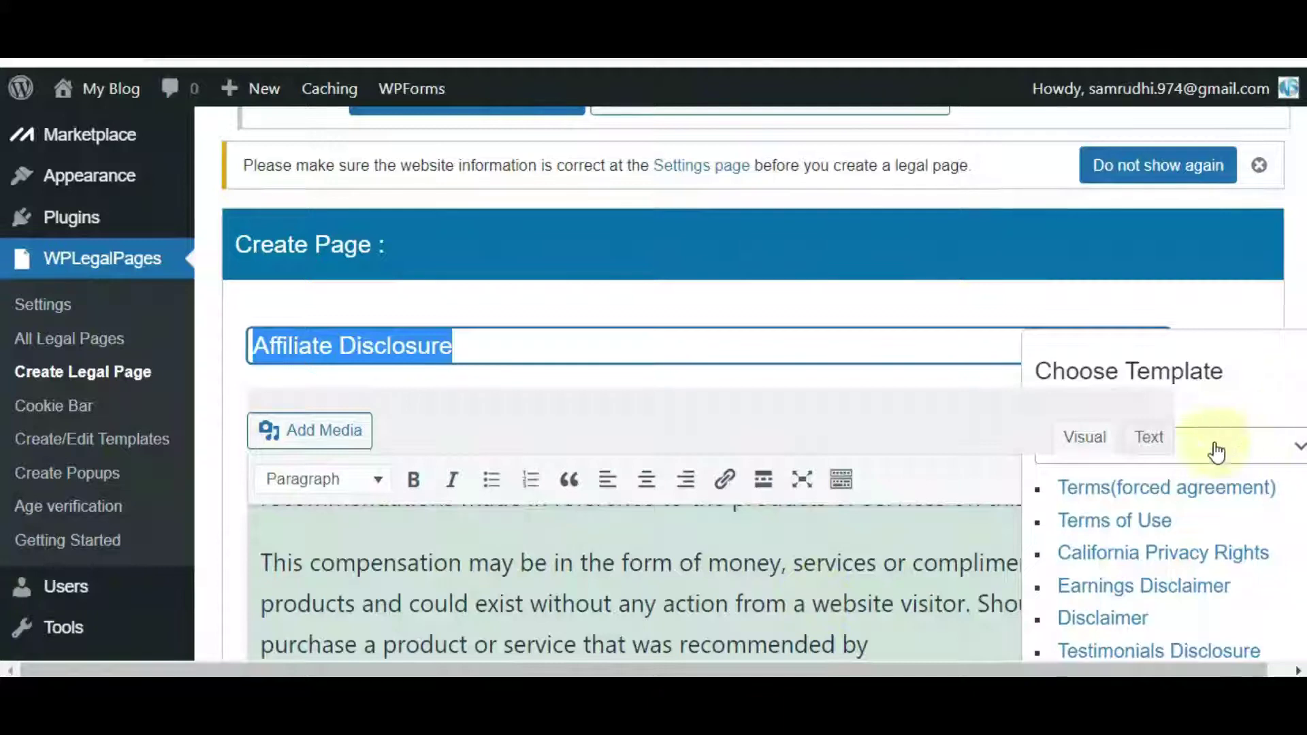
{"action": "scroll", "coordinate": [764, 316], "scroll_direction": "up", "scroll_amount": 4}
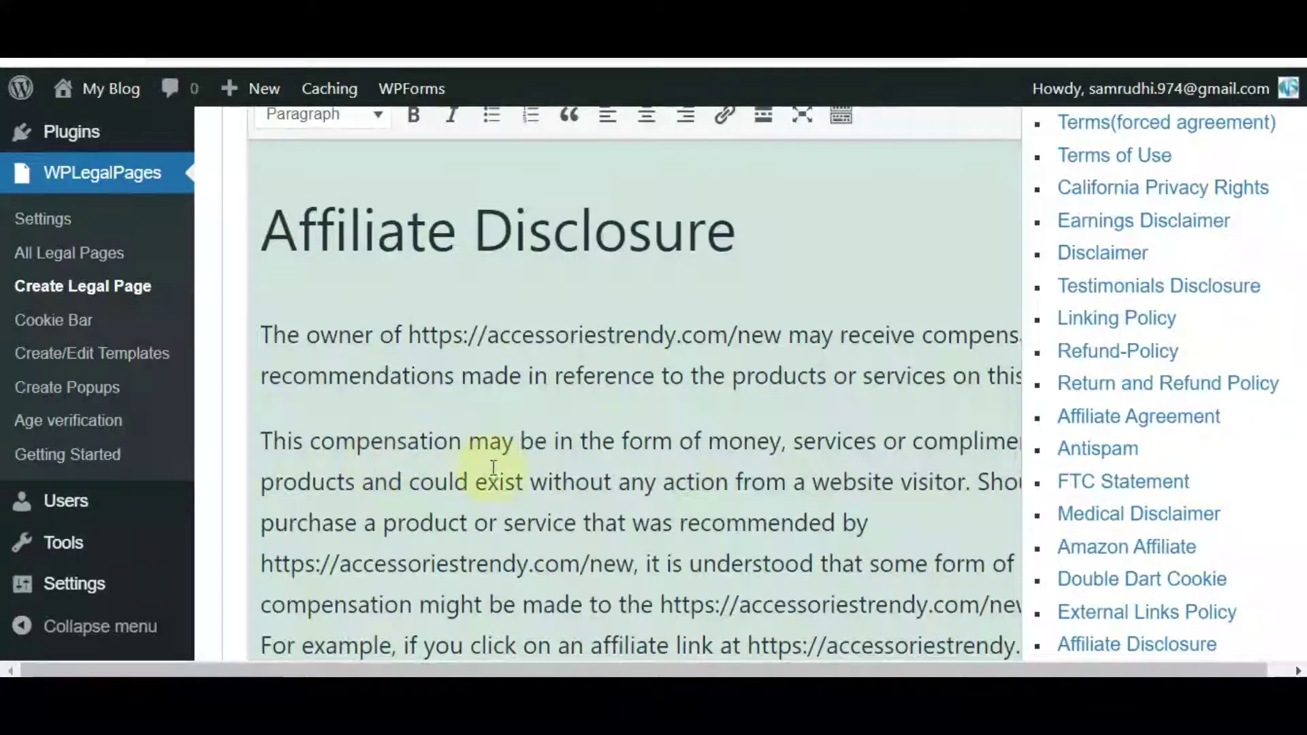
{"action": "scroll", "coordinate": [492, 469], "scroll_direction": "down", "scroll_amount": 7}
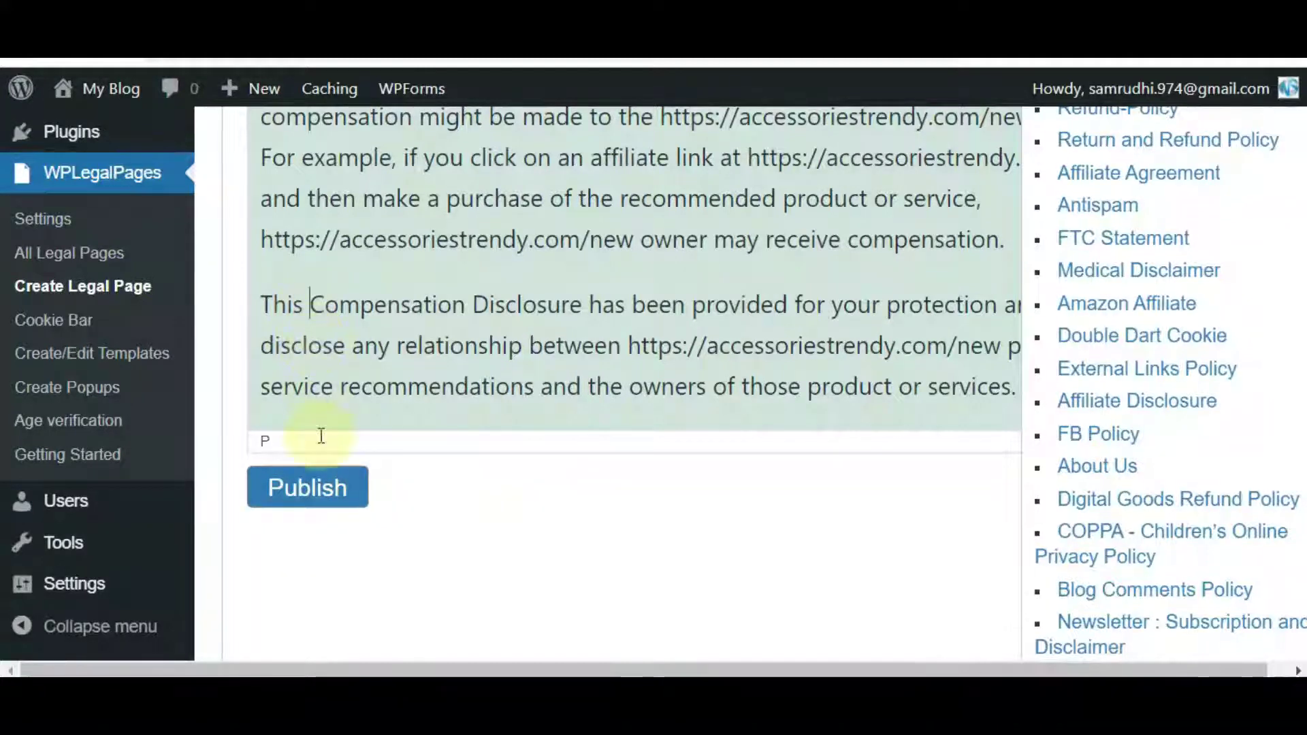
{"action": "left_click", "coordinate": [311, 501]}
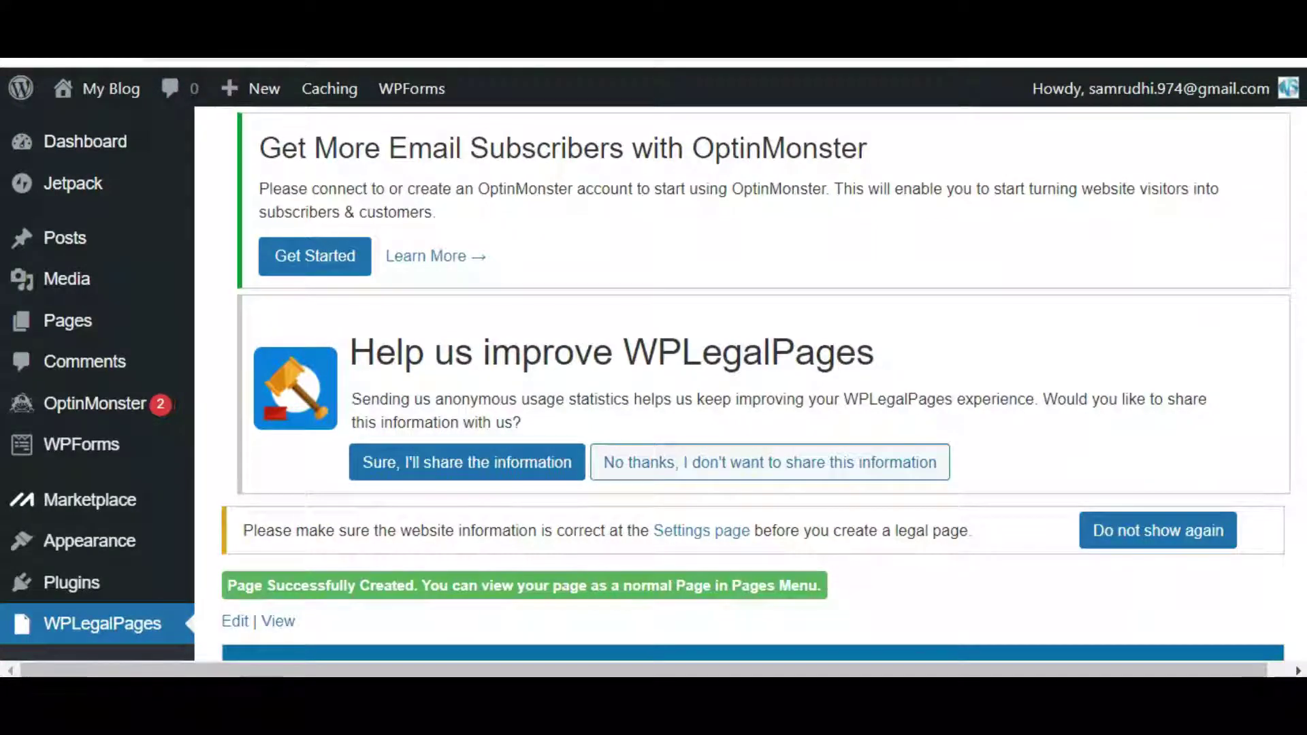
Load the CCPA - California Consumer Privacy Act template for another legal page.
{"action": "scroll", "coordinate": [798, 305], "scroll_direction": "down", "scroll_amount": 6}
{"action": "scroll", "coordinate": [798, 305], "scroll_direction": "down", "scroll_amount": 8}
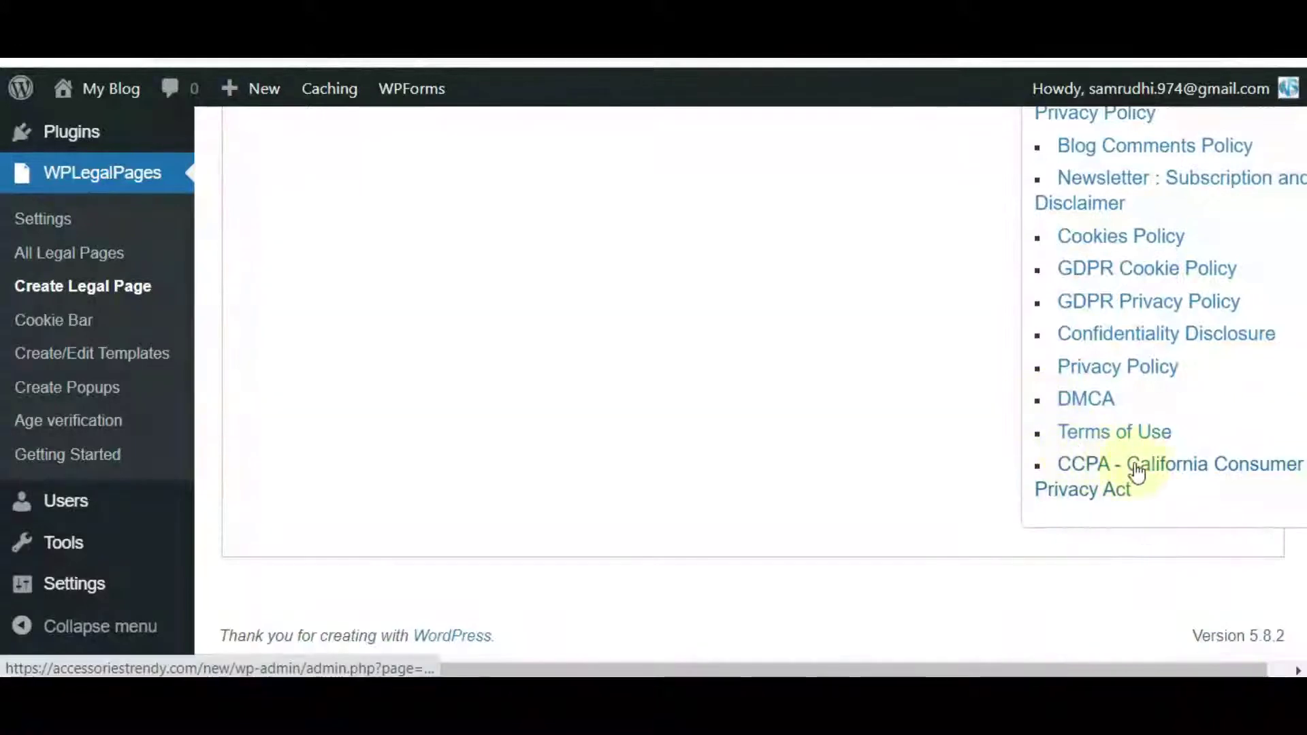
{"action": "left_click", "coordinate": [1146, 468]}
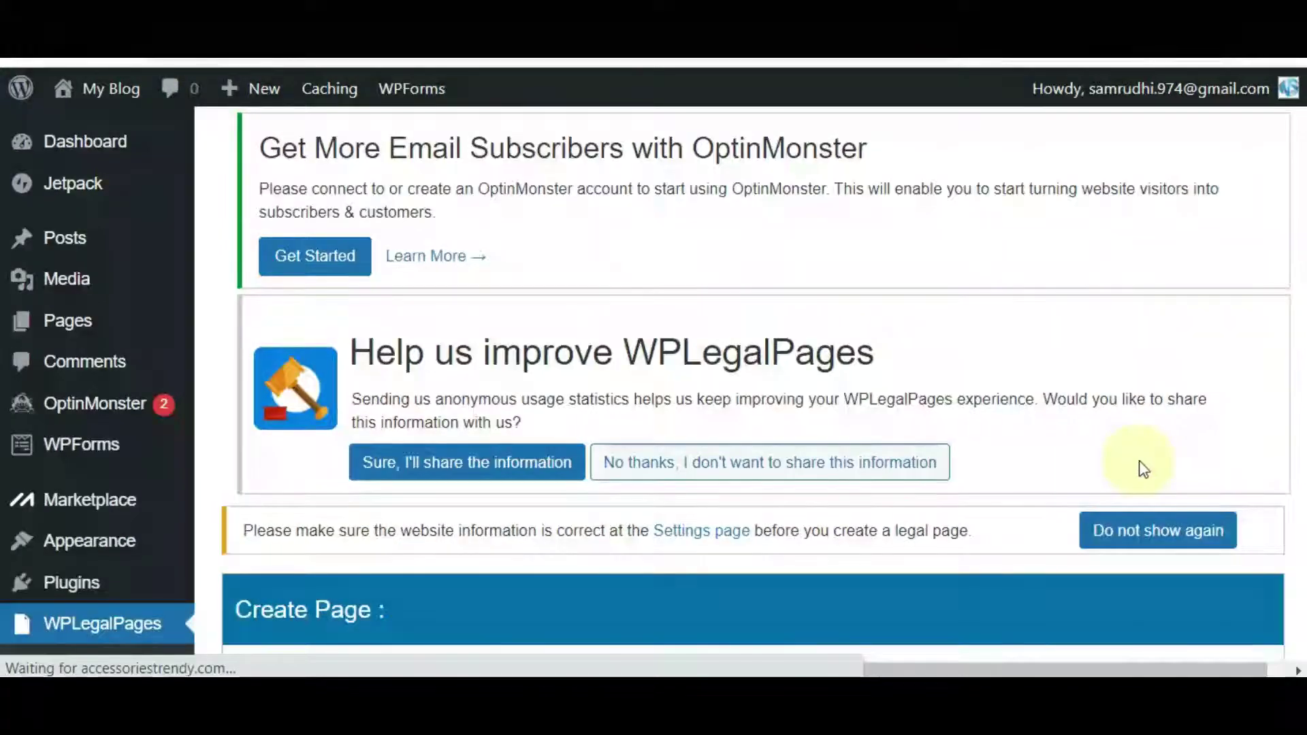
{"action": "scroll", "coordinate": [980, 459], "scroll_direction": "down", "scroll_amount": 5}
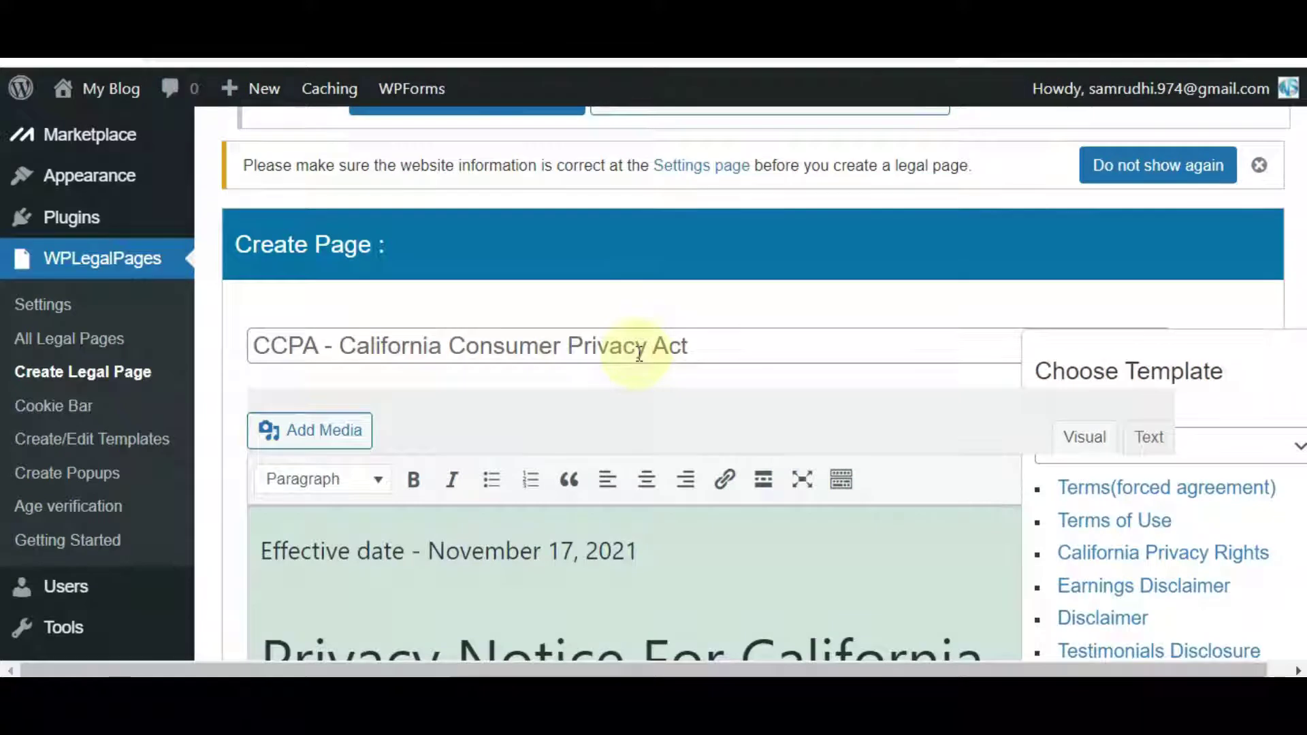
Review the privacy notice for California residents through its Contact Information section and publish the page.
{"action": "scroll", "coordinate": [687, 349], "scroll_direction": "down", "scroll_amount": 5}
{"action": "scroll", "coordinate": [692, 353], "scroll_direction": "up", "scroll_amount": 1}
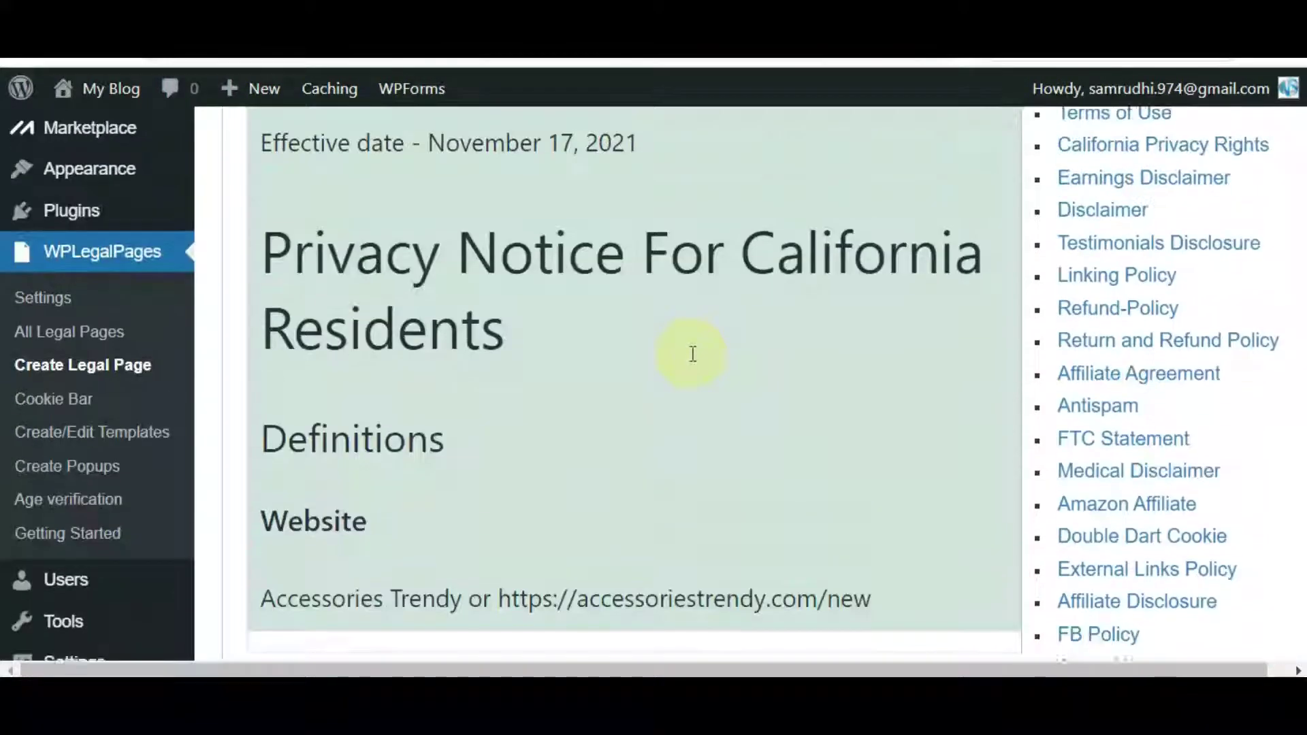
{"action": "scroll", "coordinate": [692, 353], "scroll_direction": "up", "scroll_amount": 1}
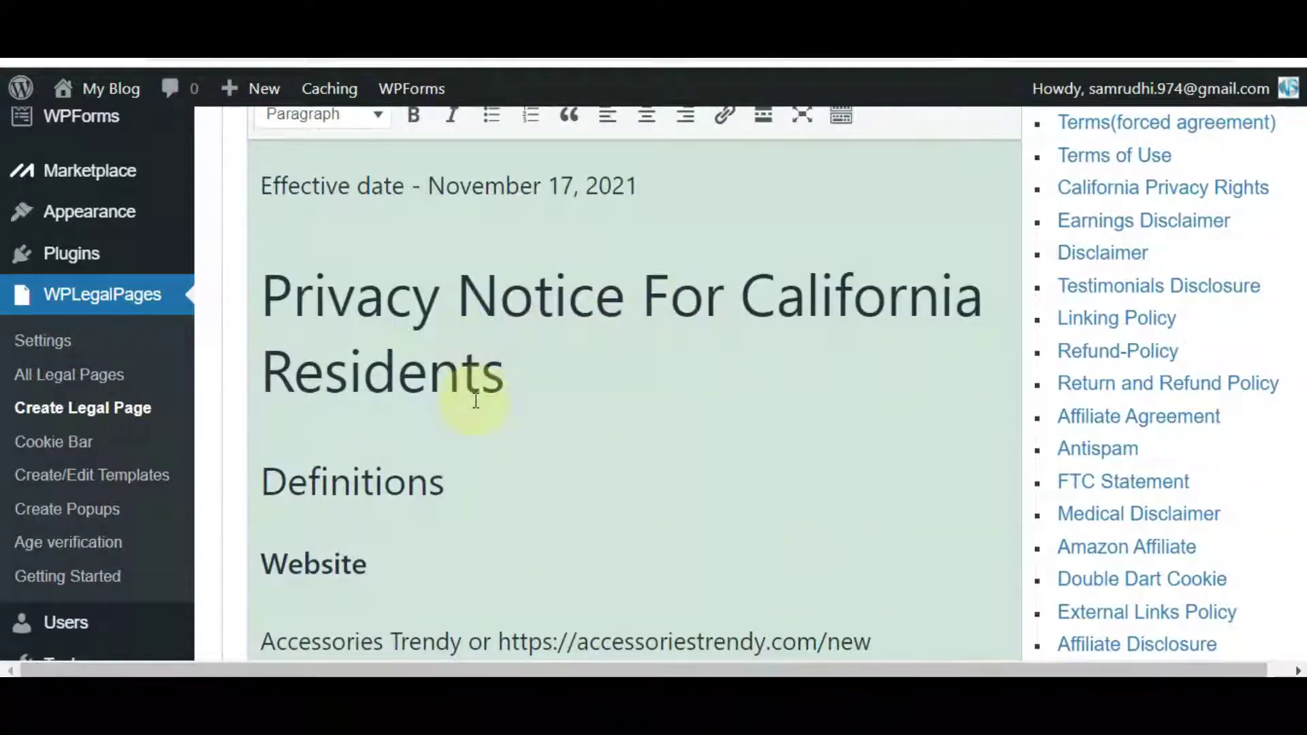
{"action": "scroll", "coordinate": [476, 400], "scroll_direction": "down", "scroll_amount": 12}
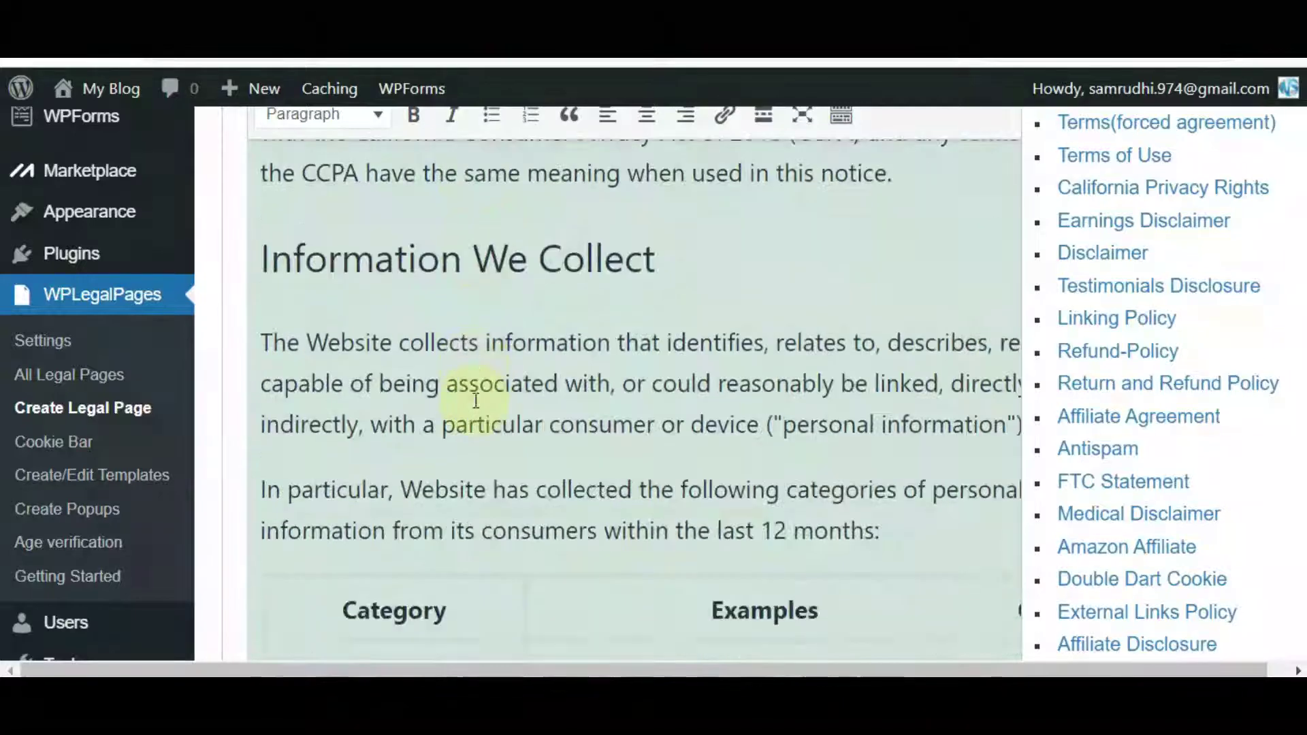
{"action": "scroll", "coordinate": [476, 400], "scroll_direction": "down", "scroll_amount": 5}
{"action": "scroll", "coordinate": [476, 400], "scroll_direction": "down", "scroll_amount": 10}
{"action": "scroll", "coordinate": [476, 400], "scroll_direction": "down", "scroll_amount": 15}
{"action": "scroll", "coordinate": [475, 400], "scroll_direction": "down", "scroll_amount": 15}
{"action": "scroll", "coordinate": [668, 495], "scroll_direction": "down", "scroll_amount": 15}
{"action": "scroll", "coordinate": [669, 495], "scroll_direction": "down", "scroll_amount": 12}
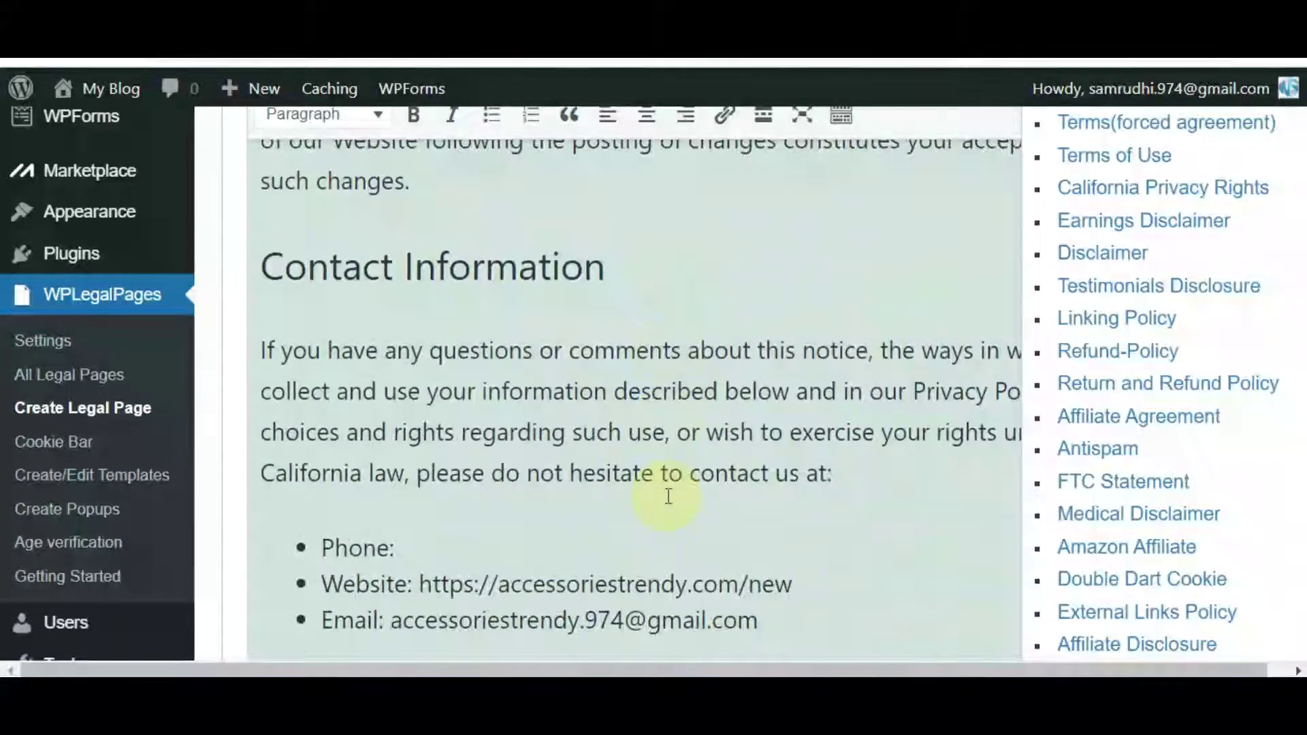
{"action": "scroll", "coordinate": [668, 496], "scroll_direction": "down", "scroll_amount": 8}
{"action": "scroll", "coordinate": [607, 555], "scroll_direction": "up", "scroll_amount": 3}
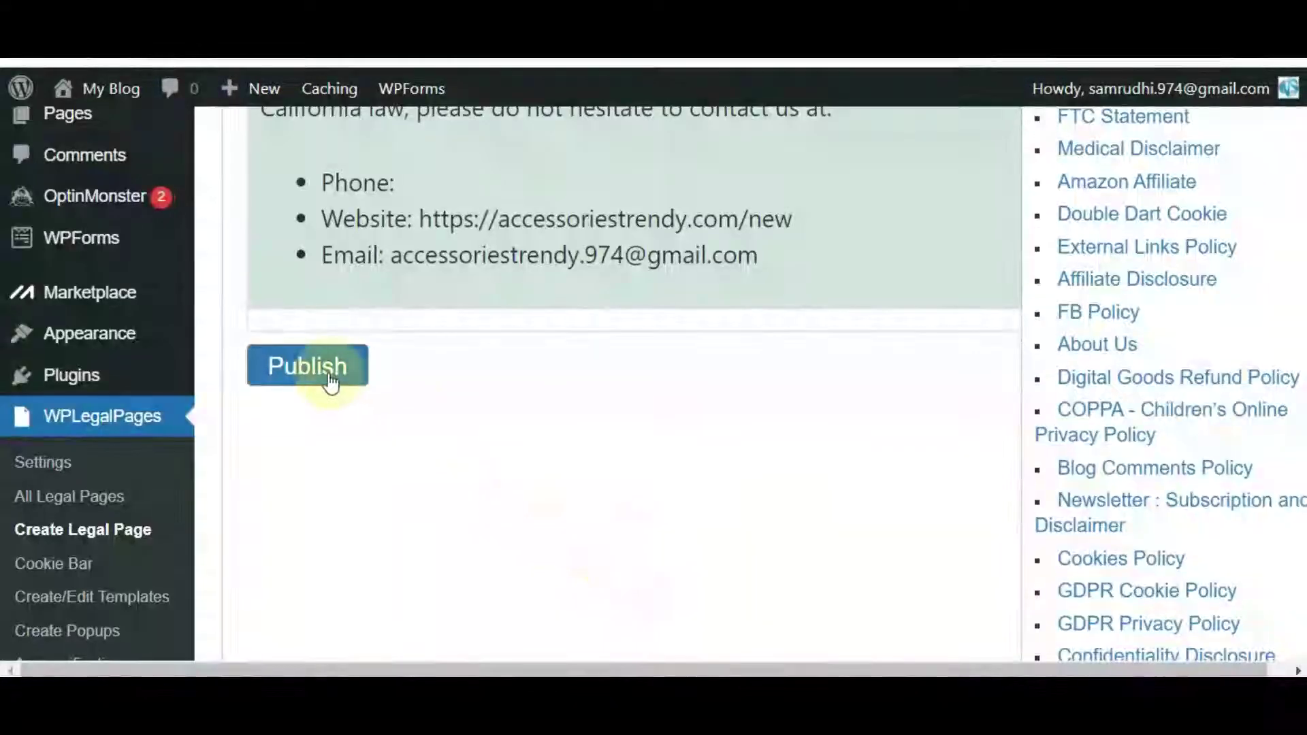
{"action": "left_click", "coordinate": [330, 382]}
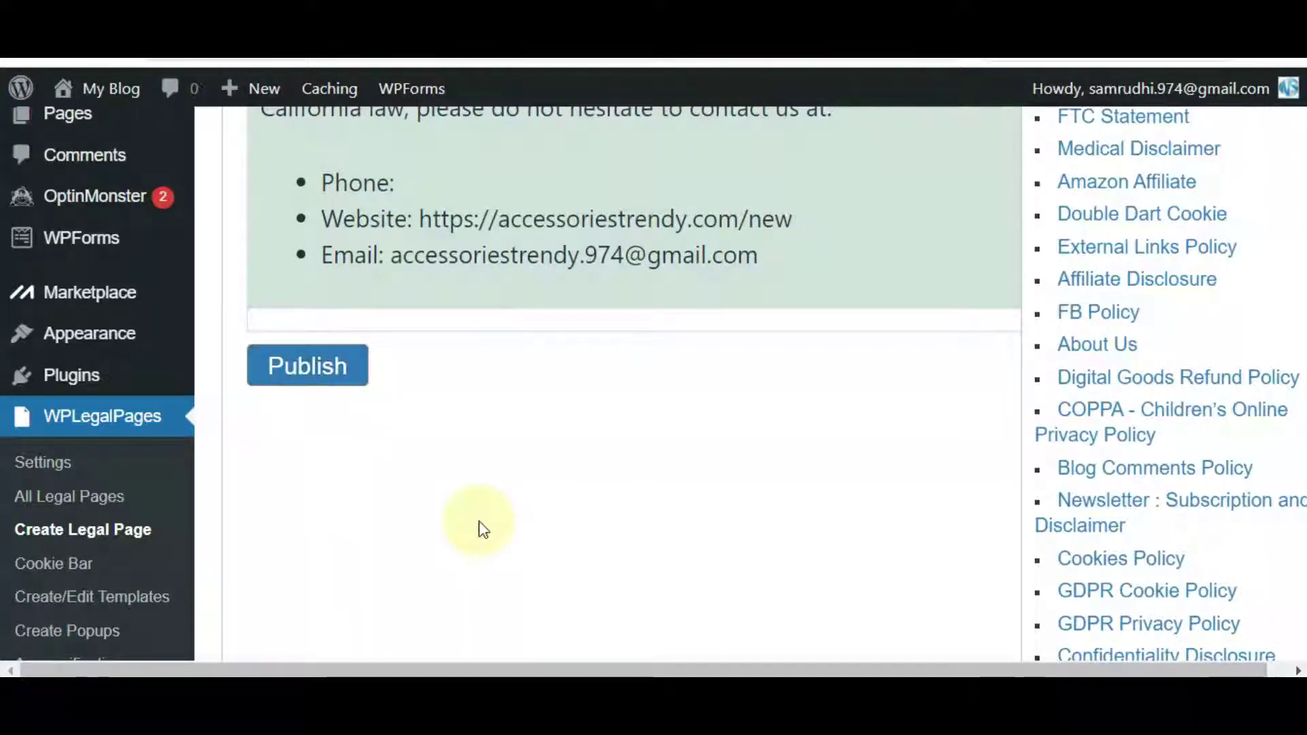
{"action": "left_click", "coordinate": [351, 376]}
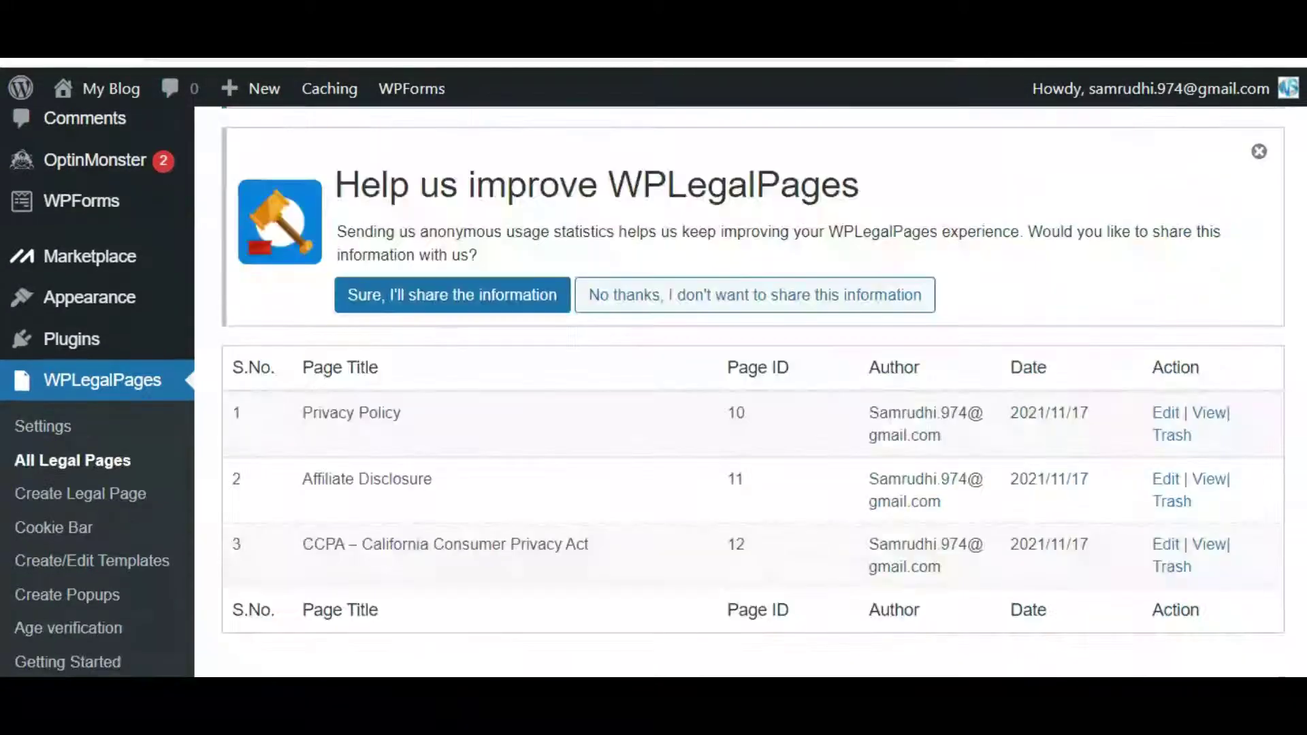
Open the list of all legal pages to check the pages created on the site.
{"action": "left_click", "coordinate": [33, 459]}
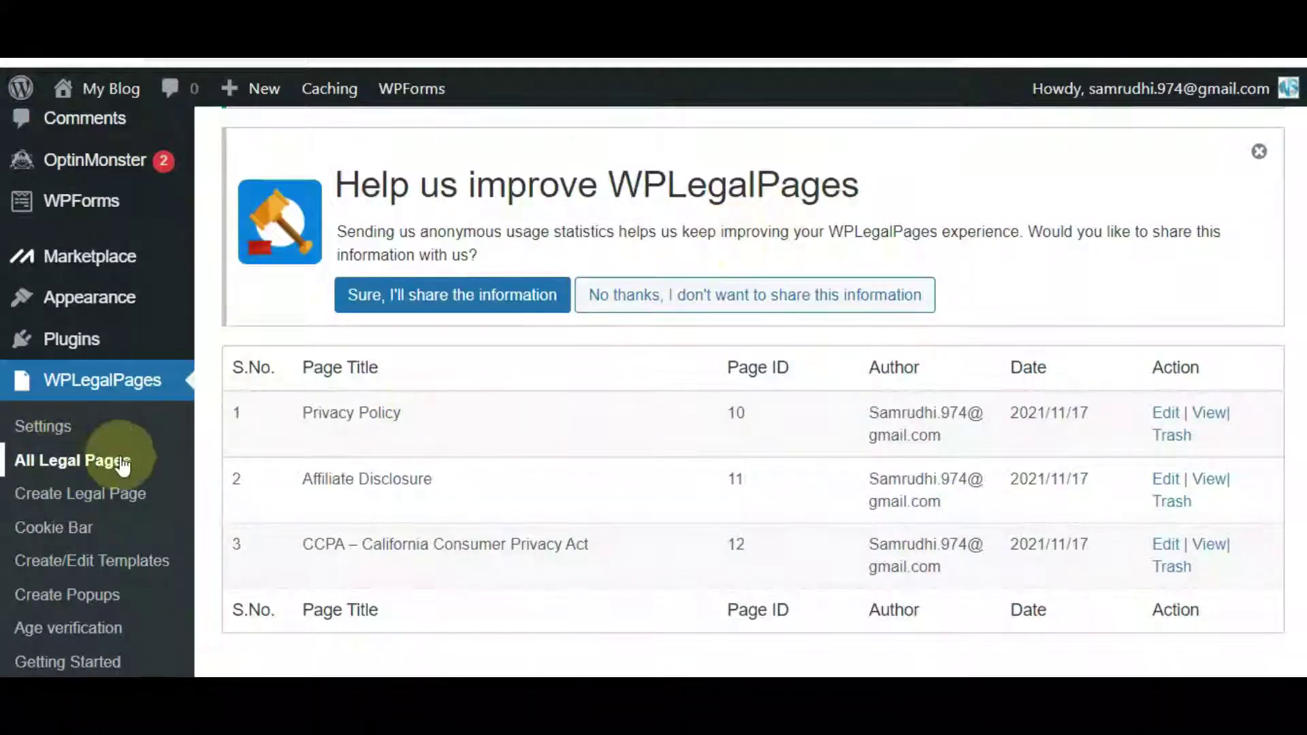
{"action": "scroll", "coordinate": [335, 408], "scroll_direction": "down", "scroll_amount": 2}
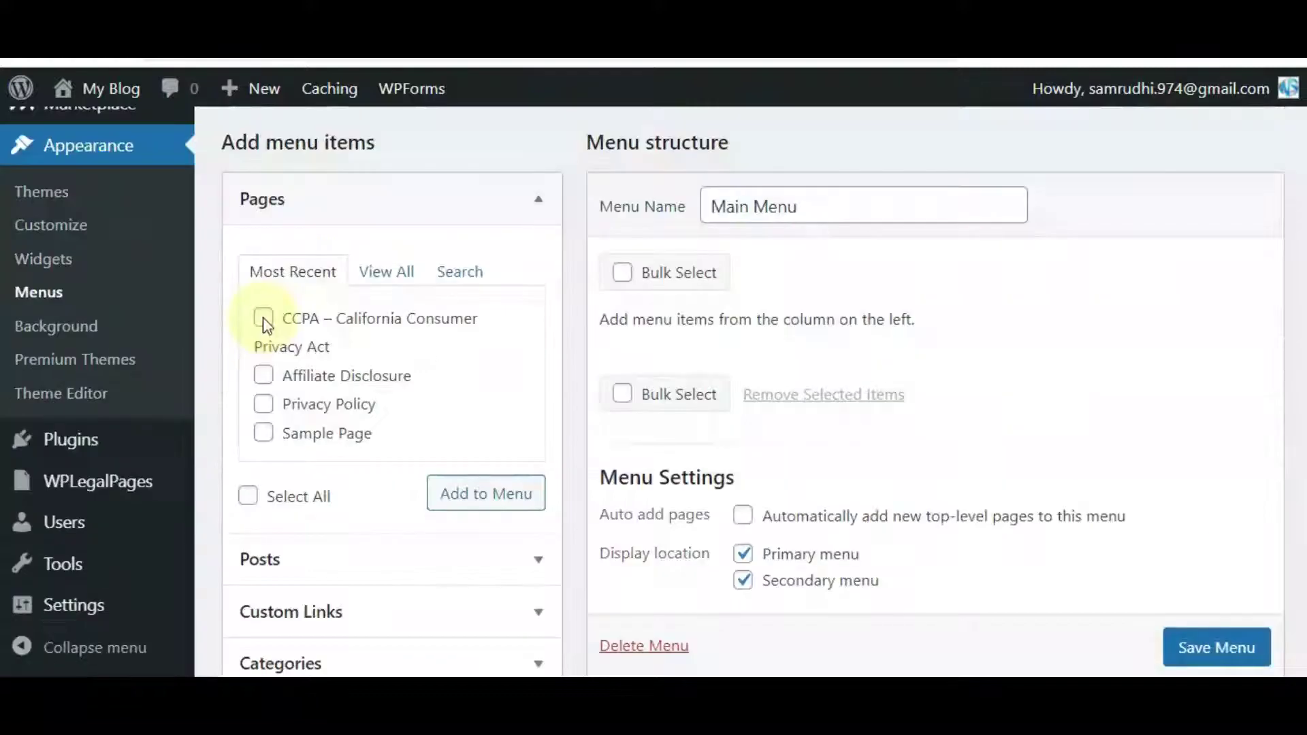
Add the CCPA – California Consumer Privacy Act, Affiliate Disclosure and Privacy Policy pages to the Main Menu and save it.
{"action": "left_click", "coordinate": [263, 317]}
{"action": "left_click", "coordinate": [263, 317]}
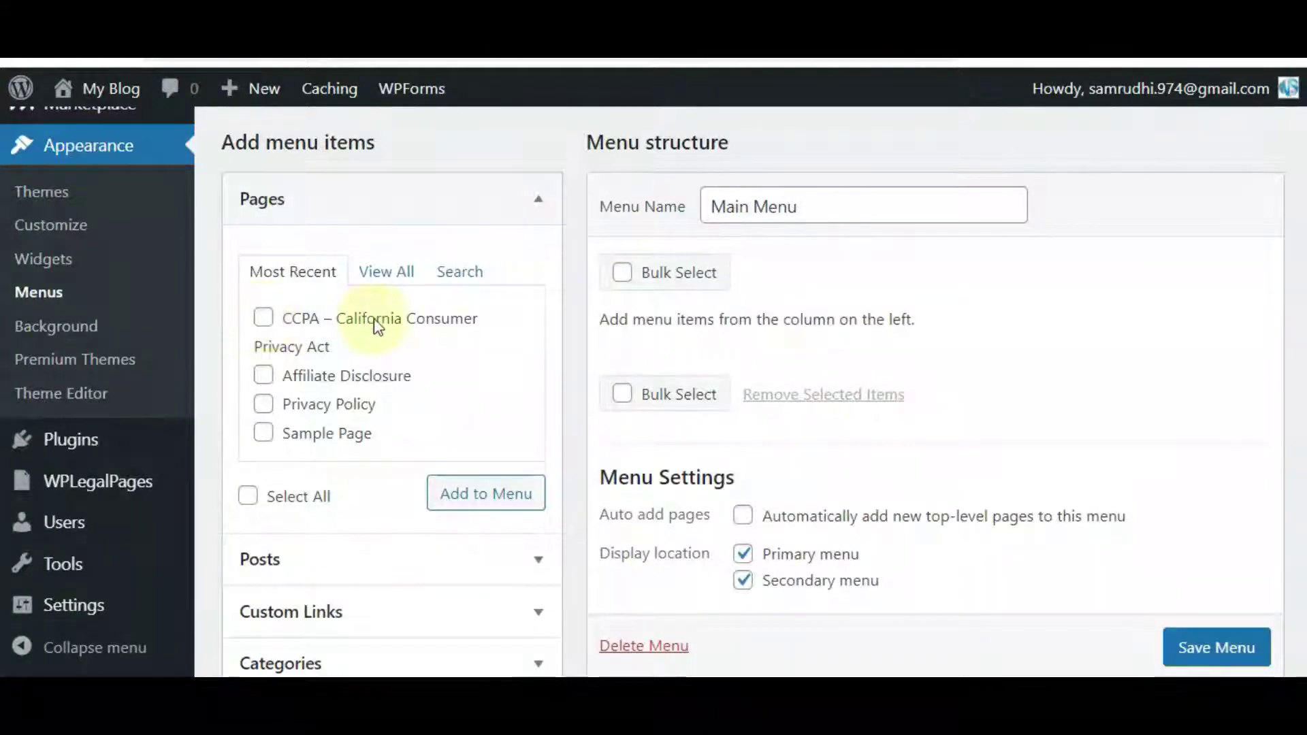
{"action": "left_click", "coordinate": [263, 317]}
{"action": "left_click", "coordinate": [264, 375]}
{"action": "left_click", "coordinate": [264, 404]}
{"action": "left_click", "coordinate": [451, 495]}
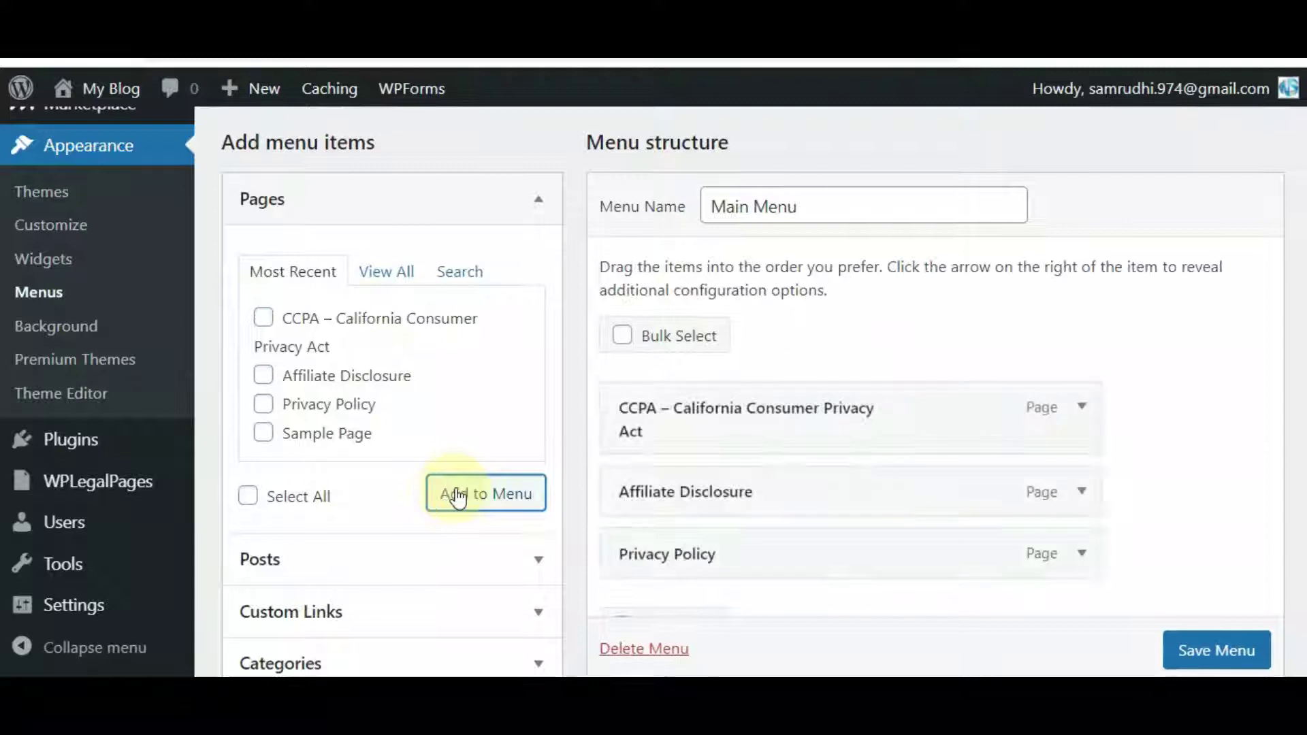
{"action": "scroll", "coordinate": [1175, 647], "scroll_direction": "down", "scroll_amount": 1}
{"action": "left_click", "coordinate": [1178, 651]}
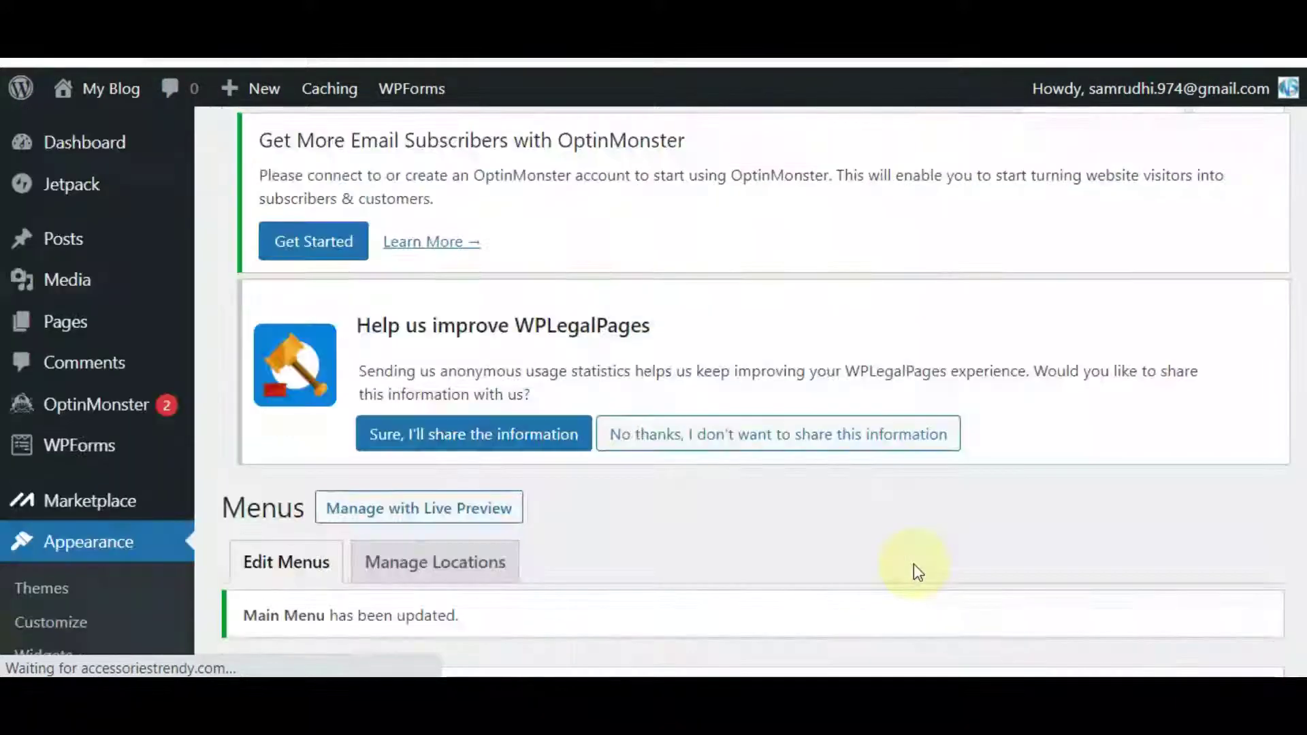
{"action": "scroll", "coordinate": [917, 571], "scroll_direction": "down", "scroll_amount": 5}
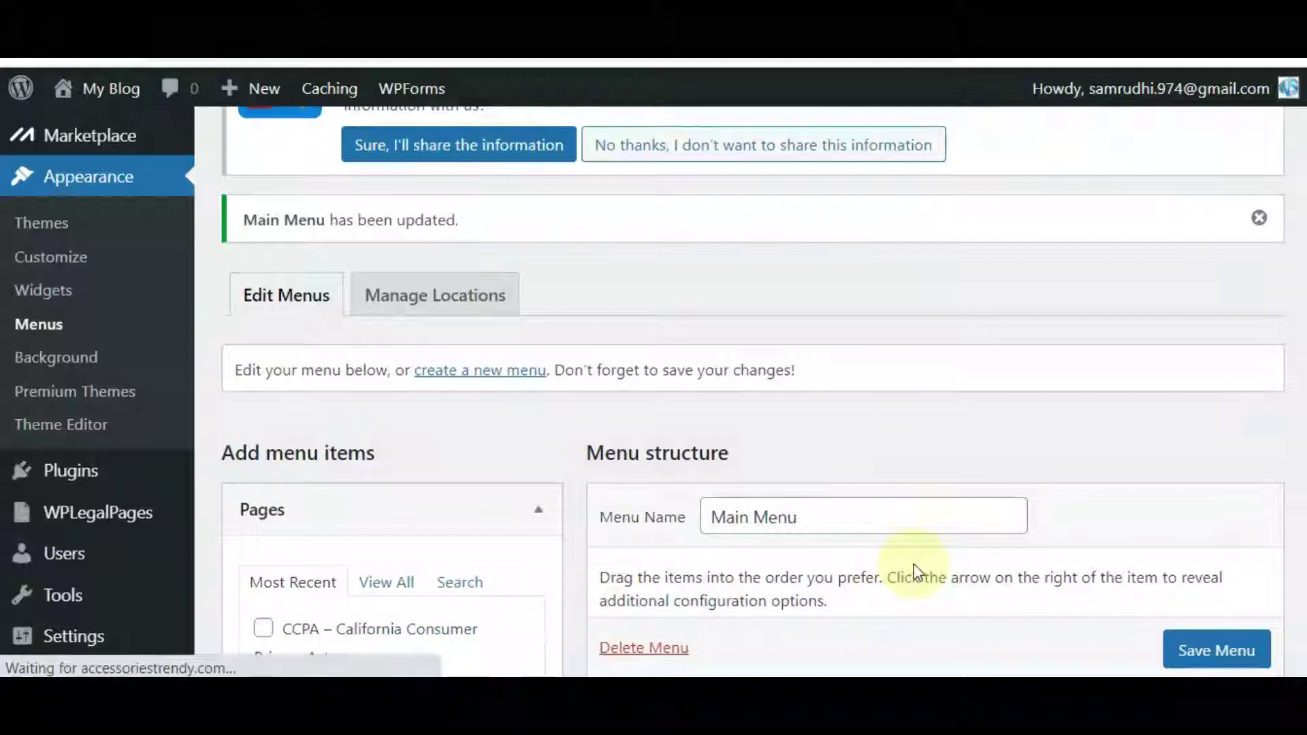
{"action": "scroll", "coordinate": [913, 565], "scroll_direction": "down", "scroll_amount": 3}
{"action": "scroll", "coordinate": [913, 565], "scroll_direction": "down", "scroll_amount": 3}
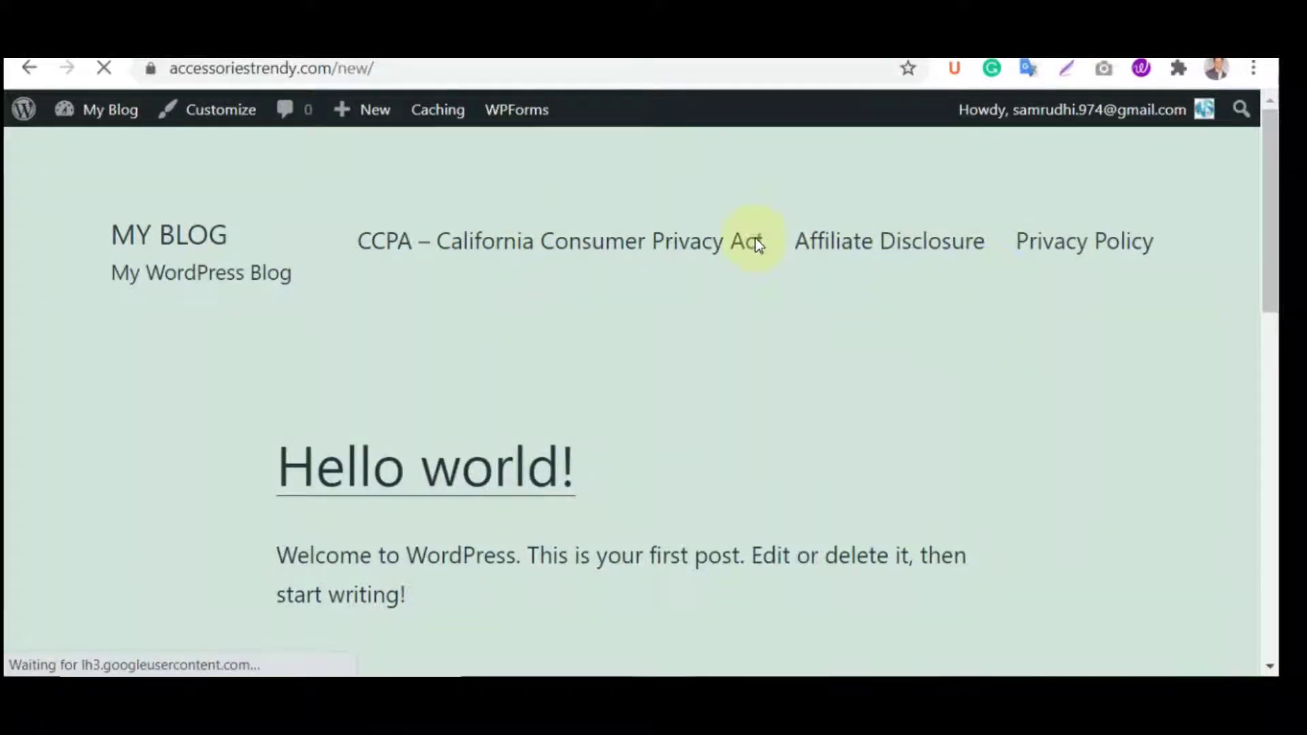
Open the CCPA – California Consumer Privacy Act page from the live site's navigation and look through its content.
{"action": "left_click", "coordinate": [612, 247]}
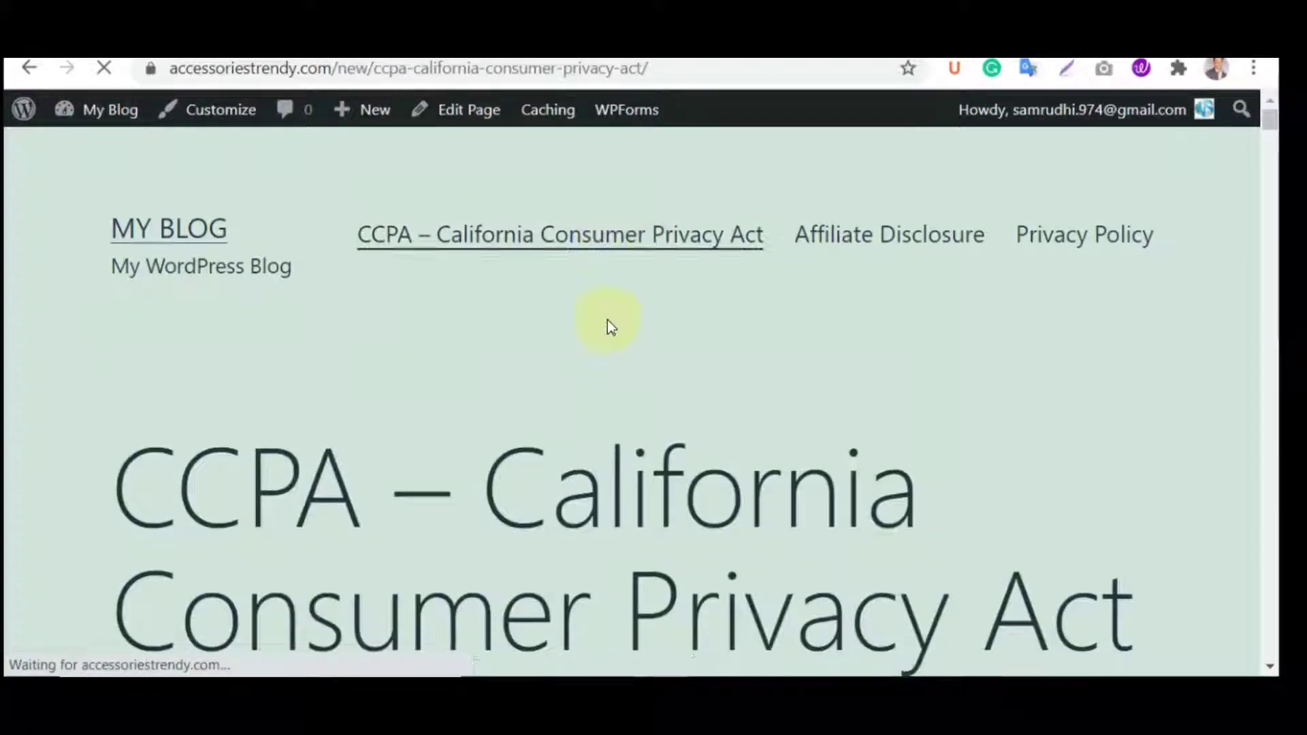
{"action": "scroll", "coordinate": [610, 328], "scroll_direction": "down", "scroll_amount": 20}
{"action": "scroll", "coordinate": [607, 325], "scroll_direction": "down", "scroll_amount": 15}
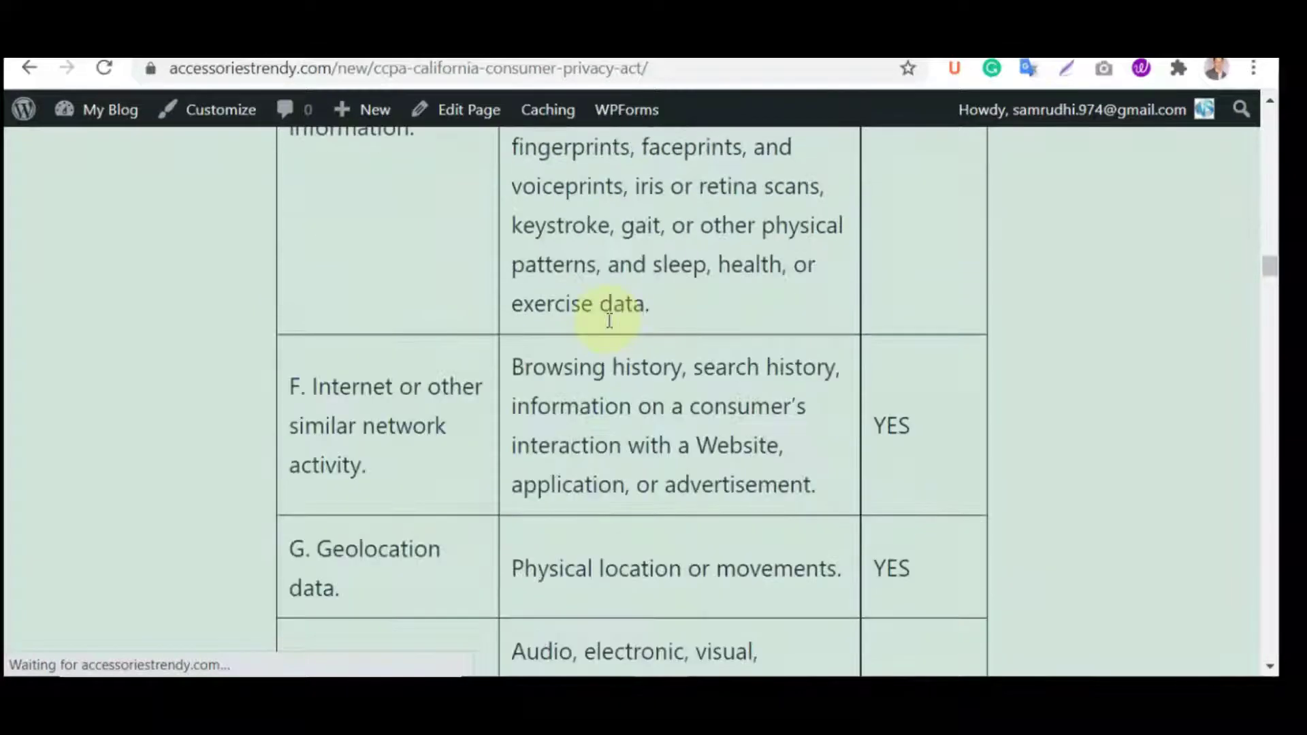
{"action": "scroll", "coordinate": [609, 321], "scroll_direction": "down", "scroll_amount": 20}
{"action": "scroll", "coordinate": [607, 320], "scroll_direction": "down", "scroll_amount": 20}
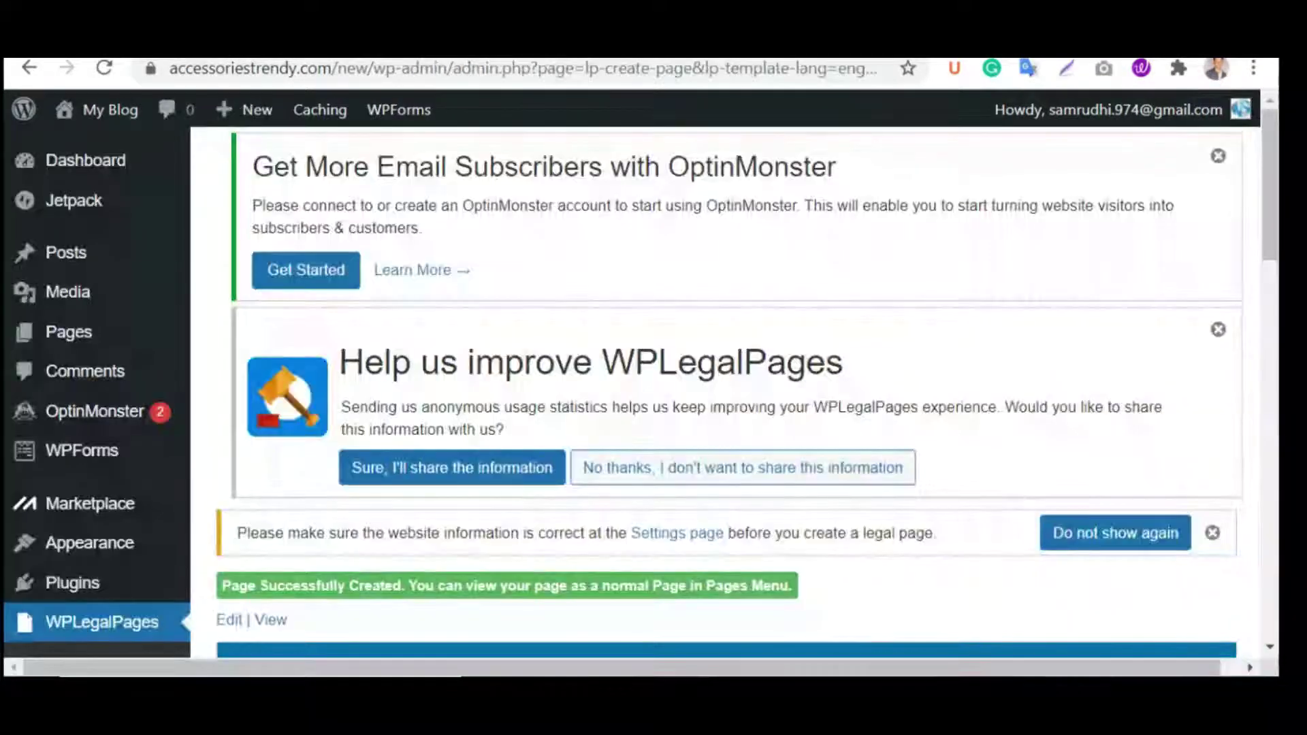
Open the WPLegalPages Cookie Bar settings and turn the cookie bar on.
{"action": "scroll", "coordinate": [467, 516], "scroll_direction": "down", "scroll_amount": 5}
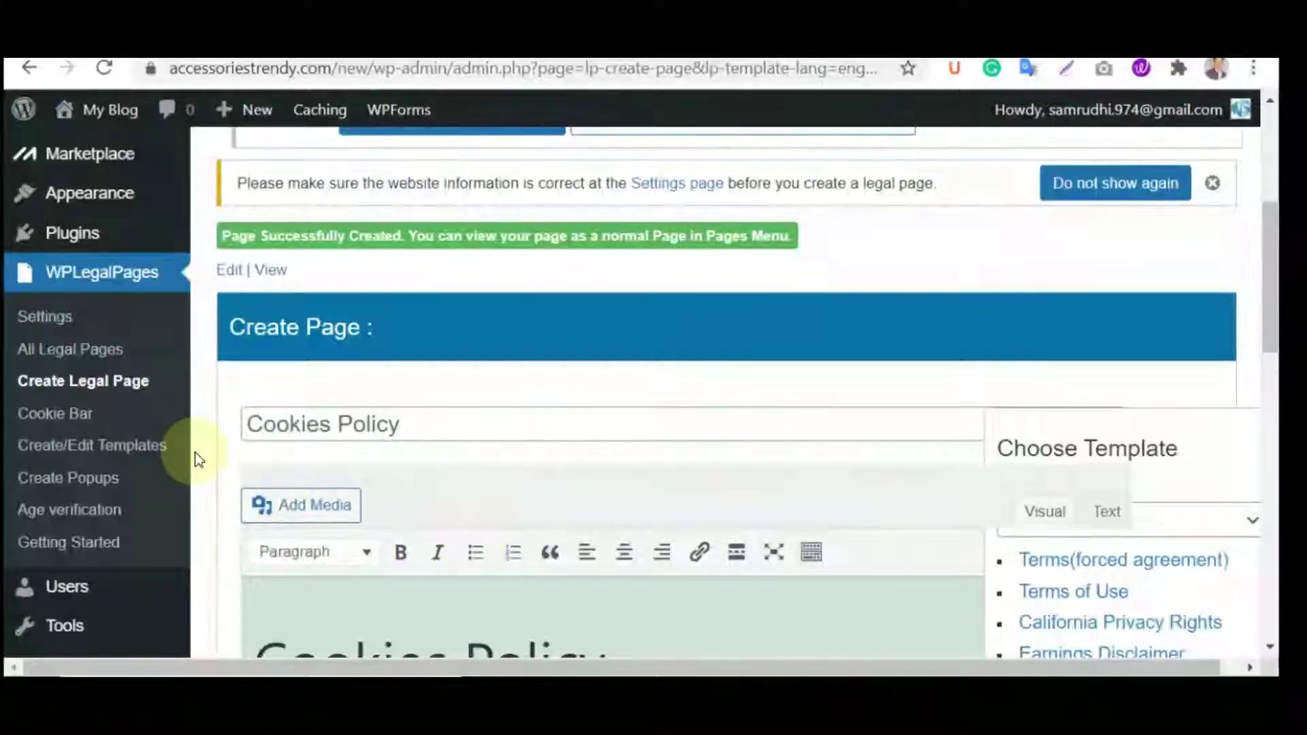
{"action": "left_click", "coordinate": [50, 419]}
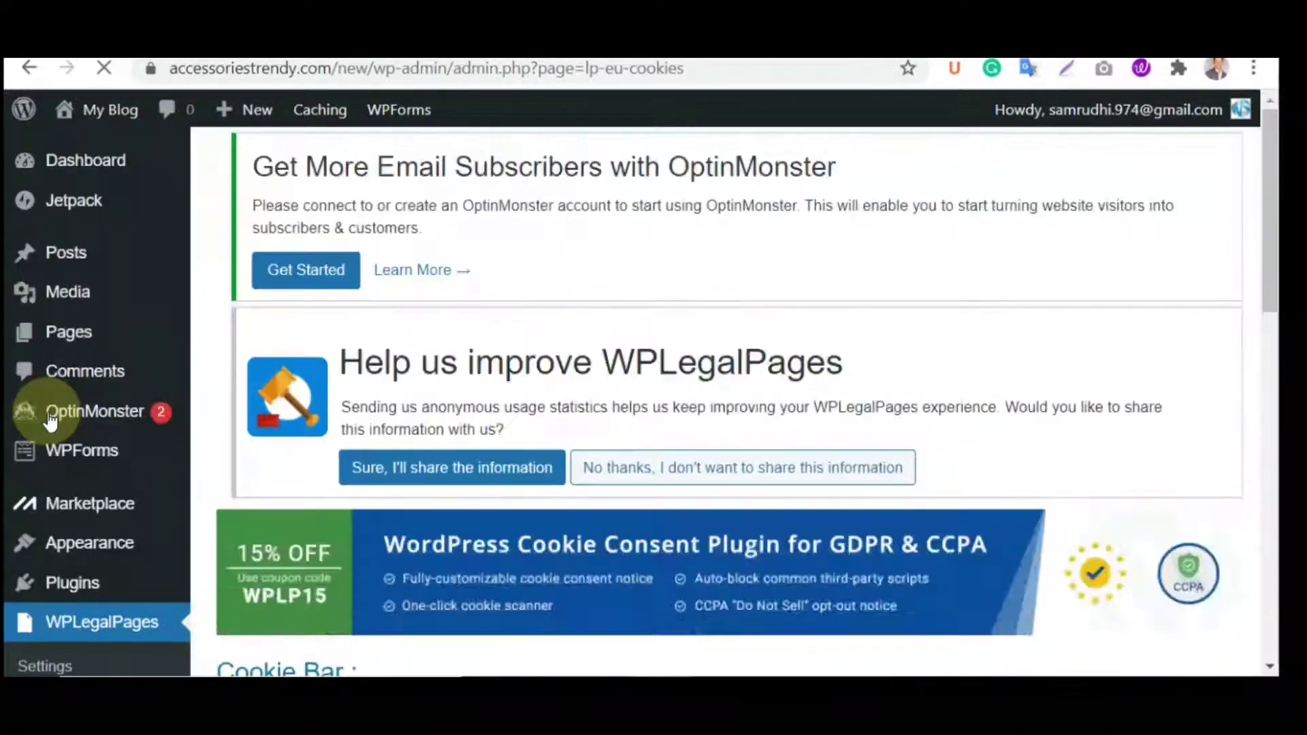
{"action": "scroll", "coordinate": [428, 388], "scroll_direction": "down", "scroll_amount": 3}
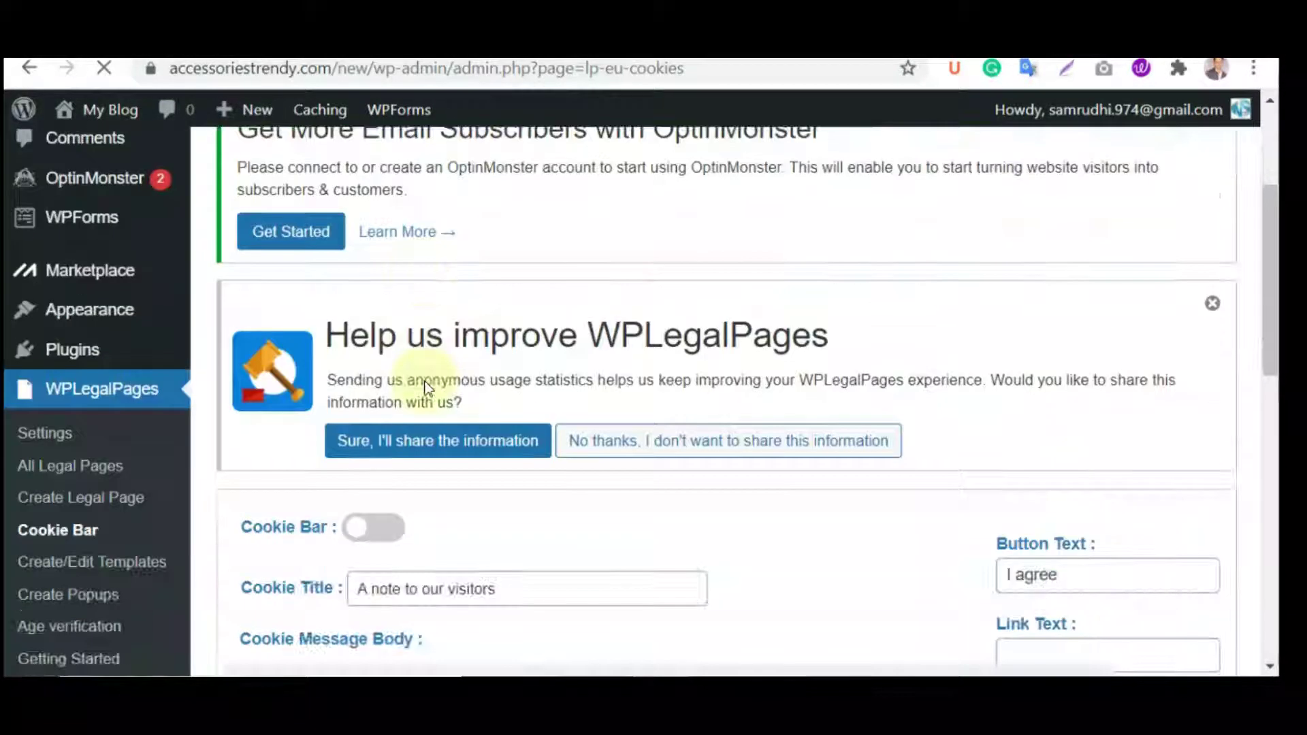
{"action": "scroll", "coordinate": [381, 408], "scroll_direction": "down", "scroll_amount": 2}
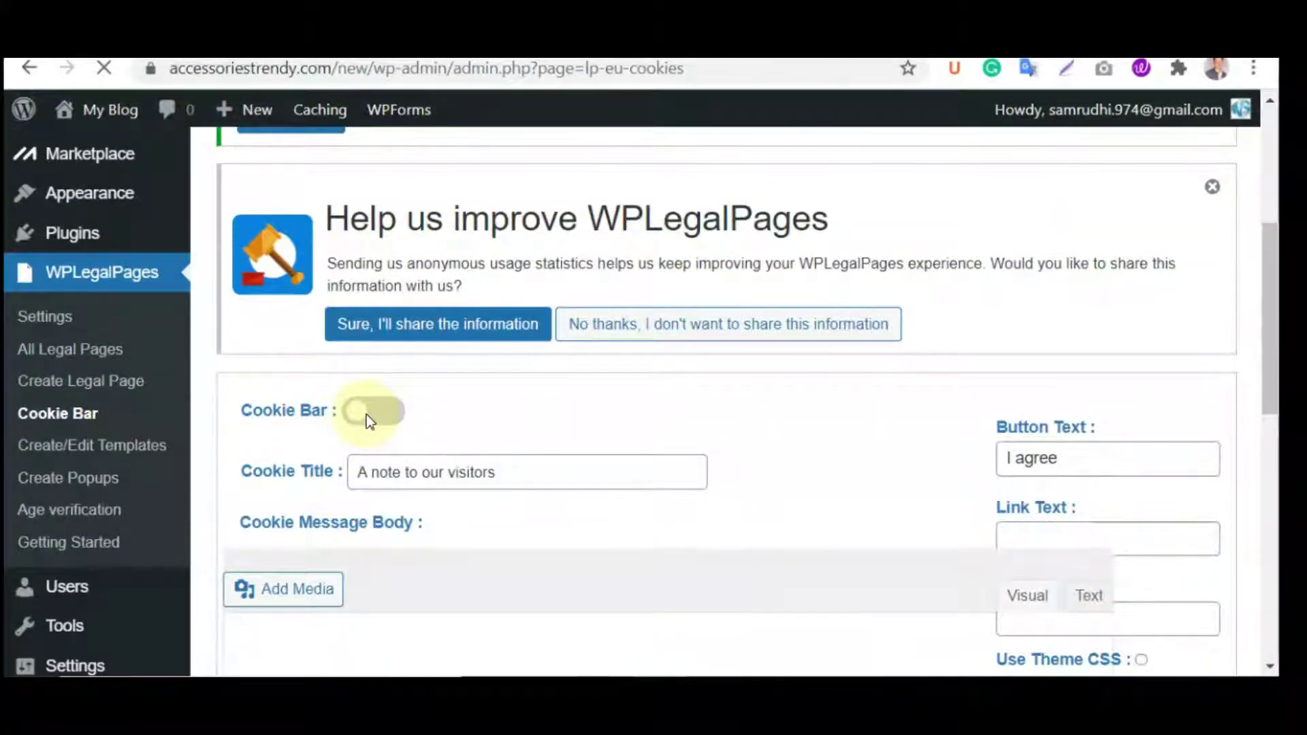
{"action": "left_click", "coordinate": [382, 415]}
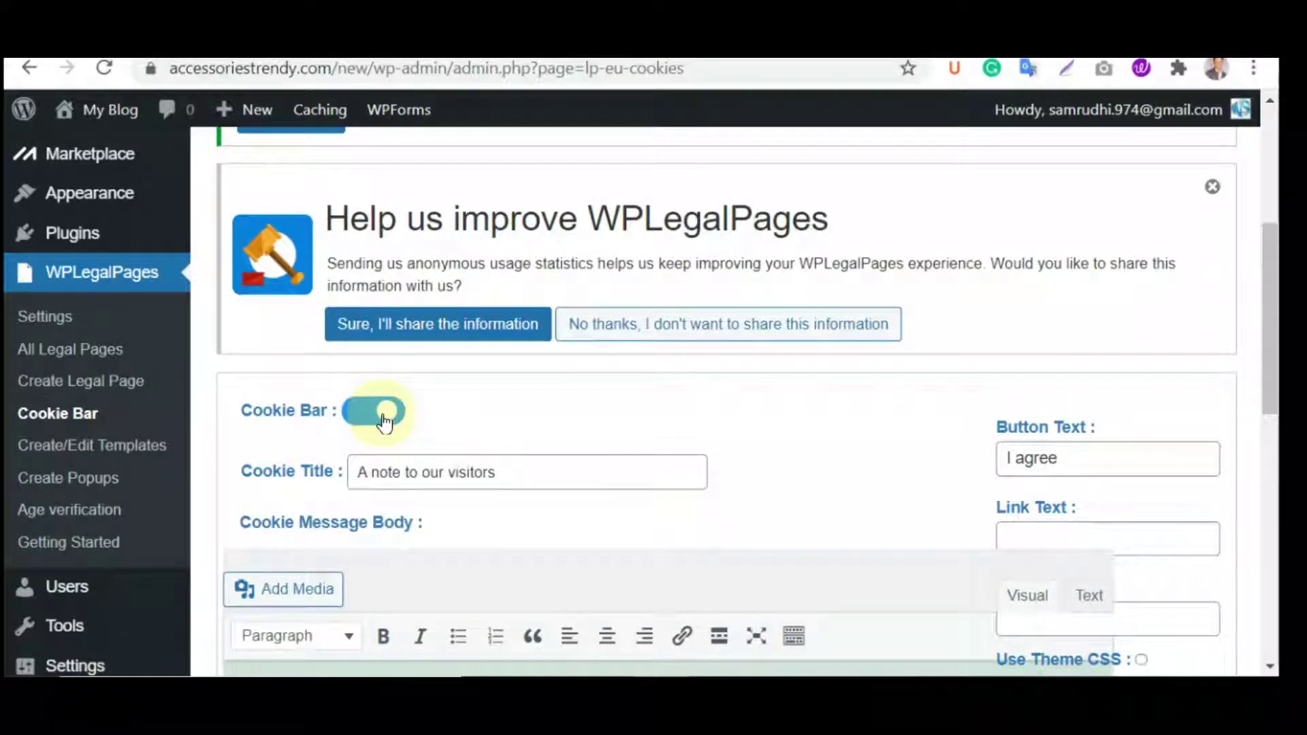
Review the cookie bar's title, message body, button text, link text, color and text size settings.
{"action": "left_click", "coordinate": [507, 476]}
{"action": "left_click_drag", "start_coordinate": [356, 475], "coordinate": [504, 472]}
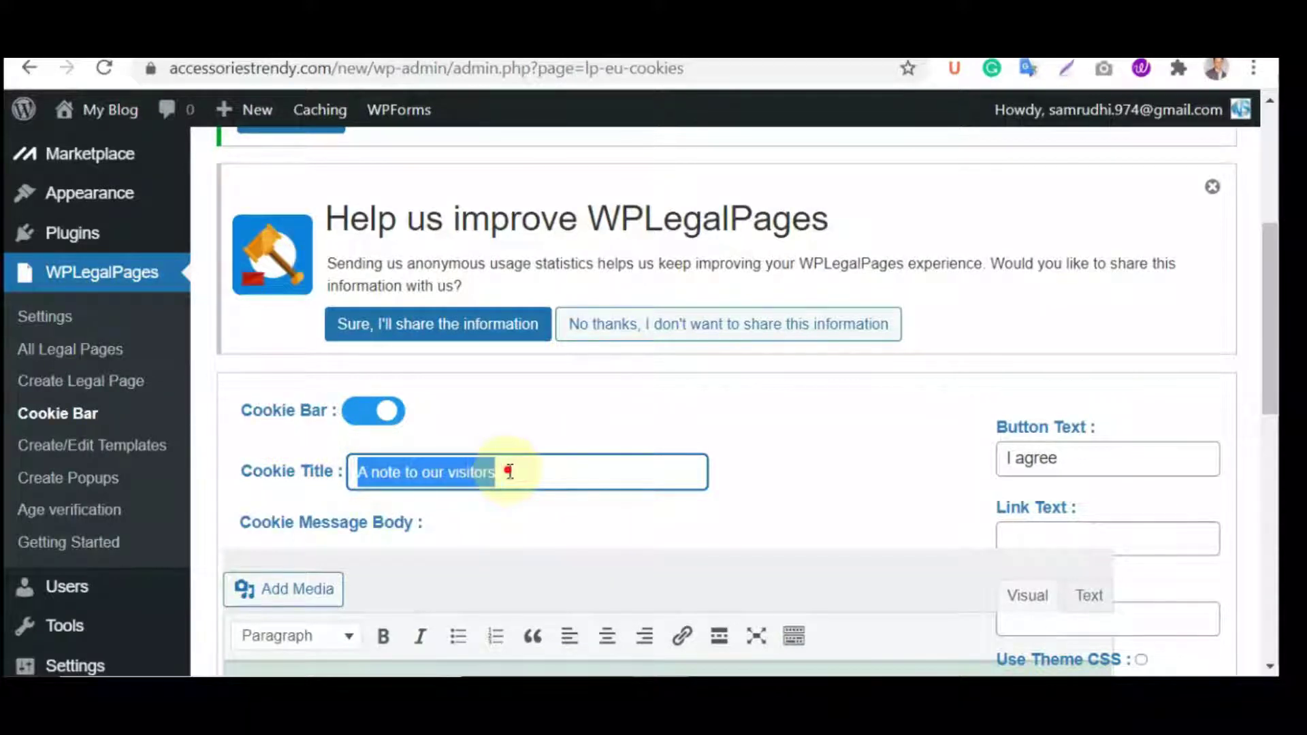
{"action": "left_click", "coordinate": [509, 471]}
{"action": "left_click", "coordinate": [1077, 463]}
{"action": "scroll", "coordinate": [1081, 477], "scroll_direction": "down", "scroll_amount": 1}
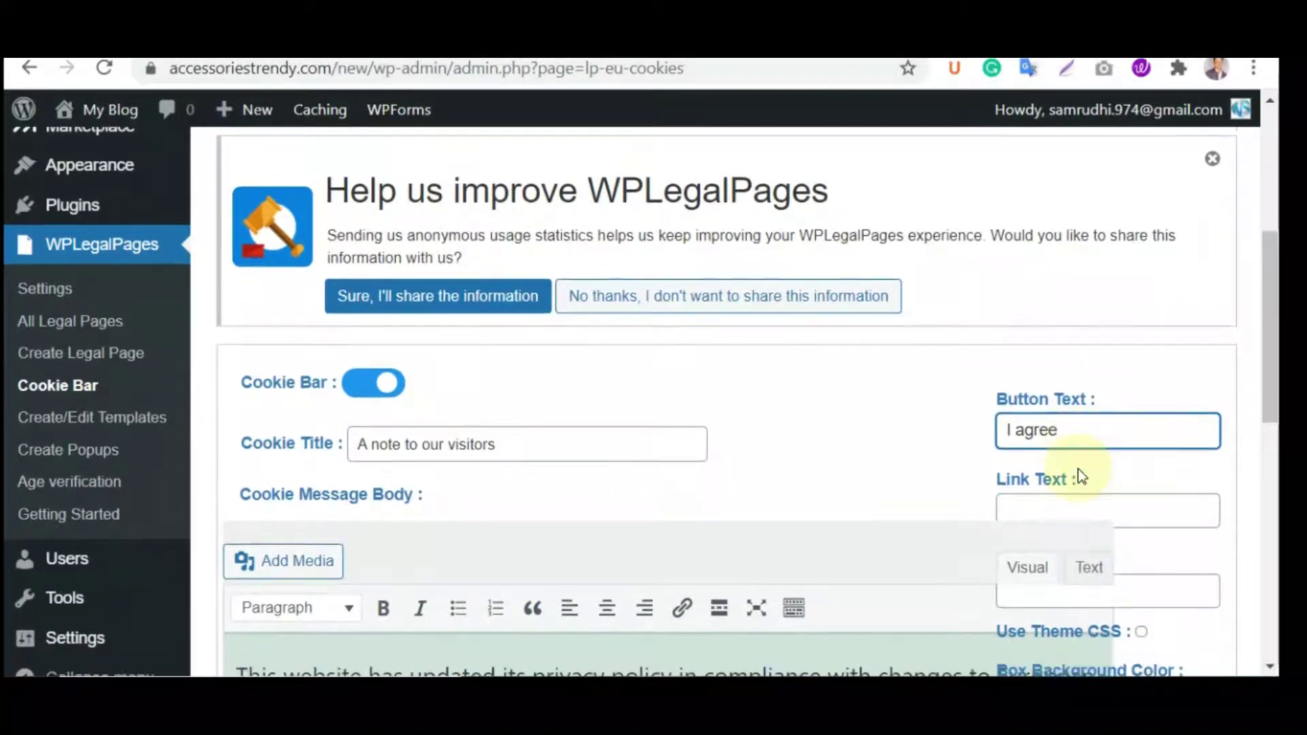
{"action": "scroll", "coordinate": [1080, 476], "scroll_direction": "down", "scroll_amount": 1}
{"action": "left_click", "coordinate": [1054, 406]}
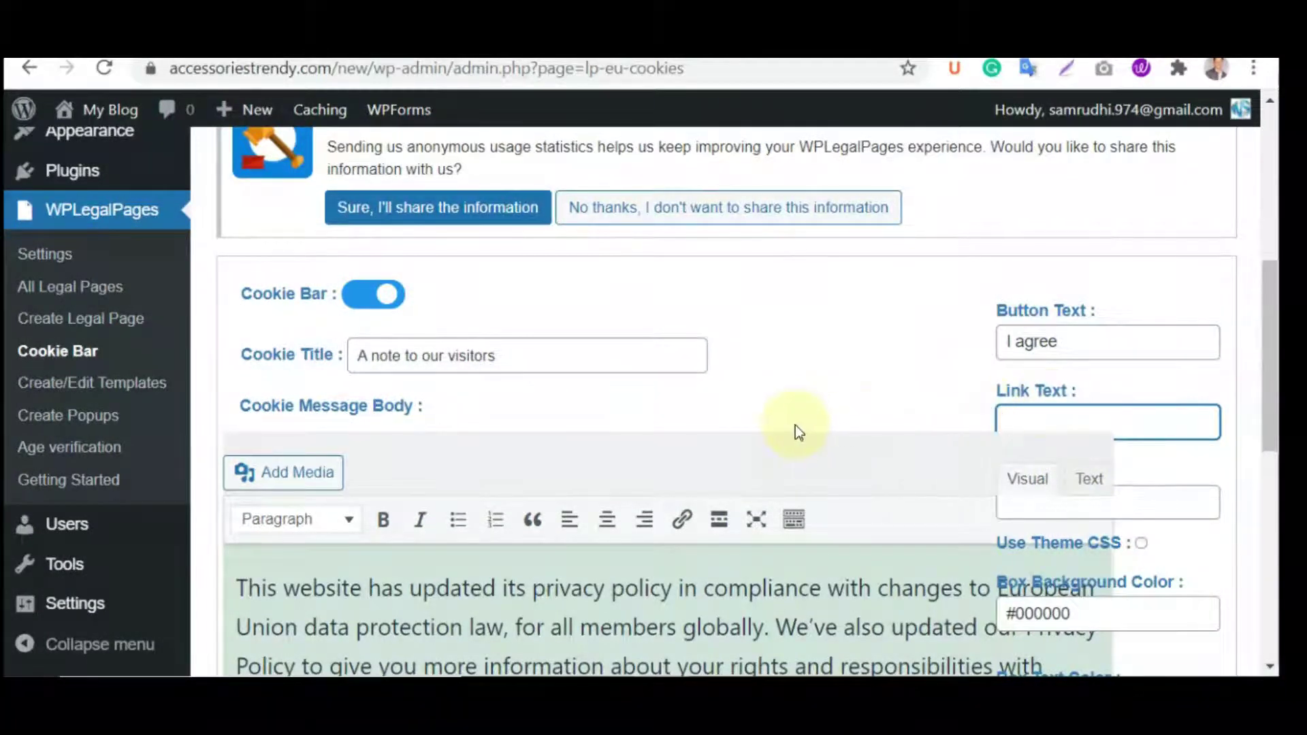
{"action": "scroll", "coordinate": [795, 425], "scroll_direction": "down", "scroll_amount": 1}
{"action": "scroll", "coordinate": [641, 476], "scroll_direction": "down", "scroll_amount": 2}
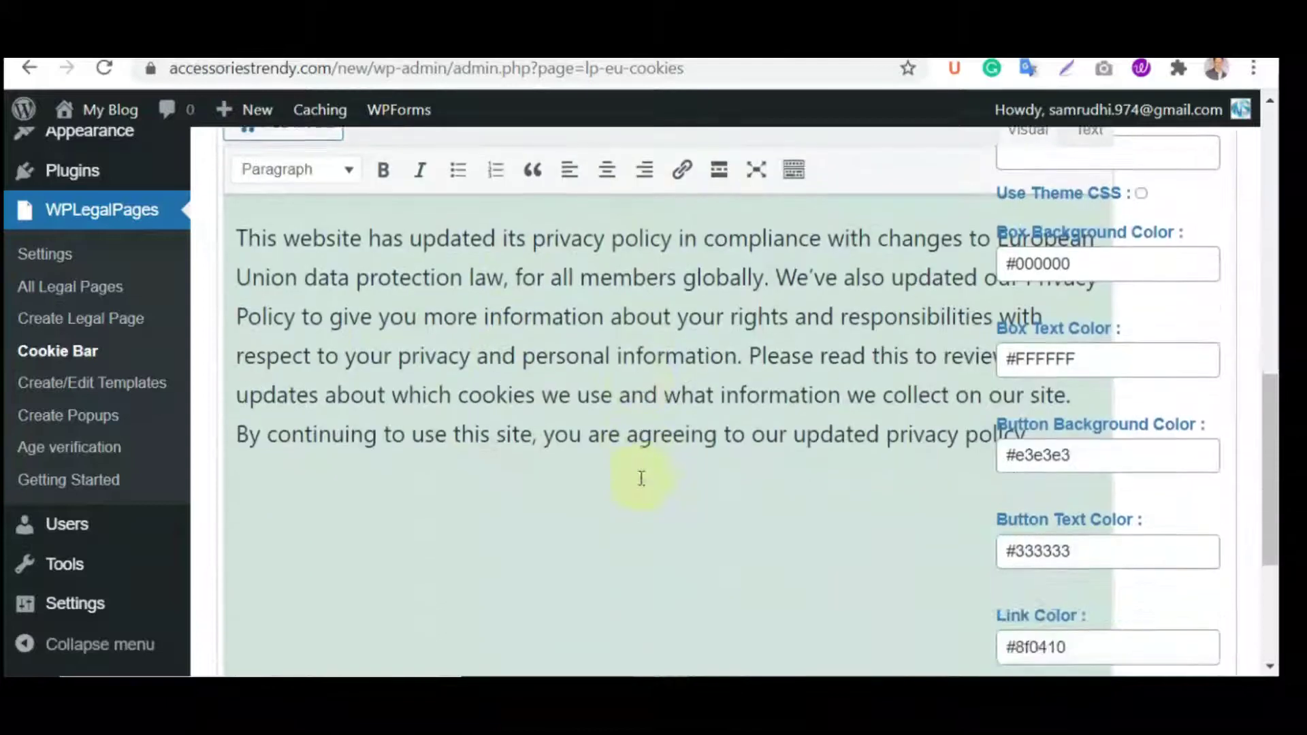
{"action": "scroll", "coordinate": [641, 392], "scroll_direction": "down", "scroll_amount": 3}
{"action": "scroll", "coordinate": [641, 392], "scroll_direction": "up", "scroll_amount": 5}
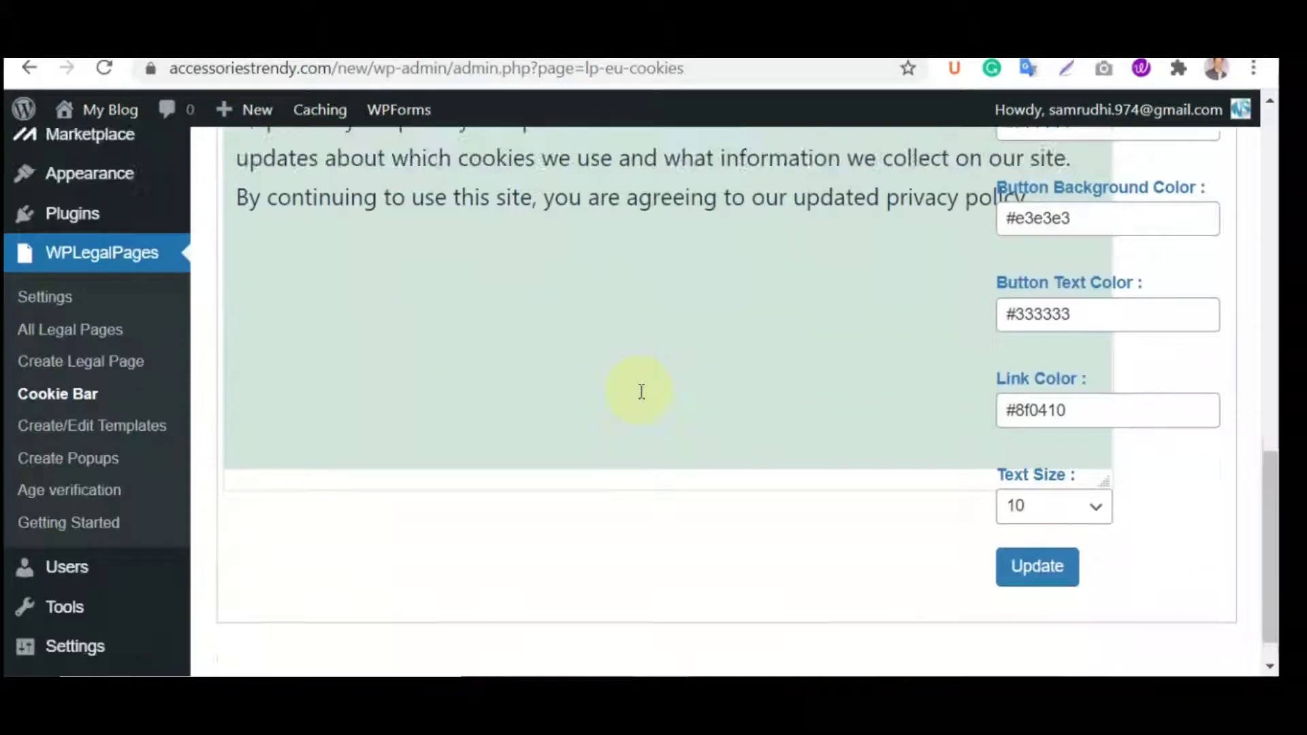
{"action": "scroll", "coordinate": [641, 392], "scroll_direction": "up", "scroll_amount": 2}
{"action": "scroll", "coordinate": [732, 441], "scroll_direction": "down", "scroll_amount": 1}
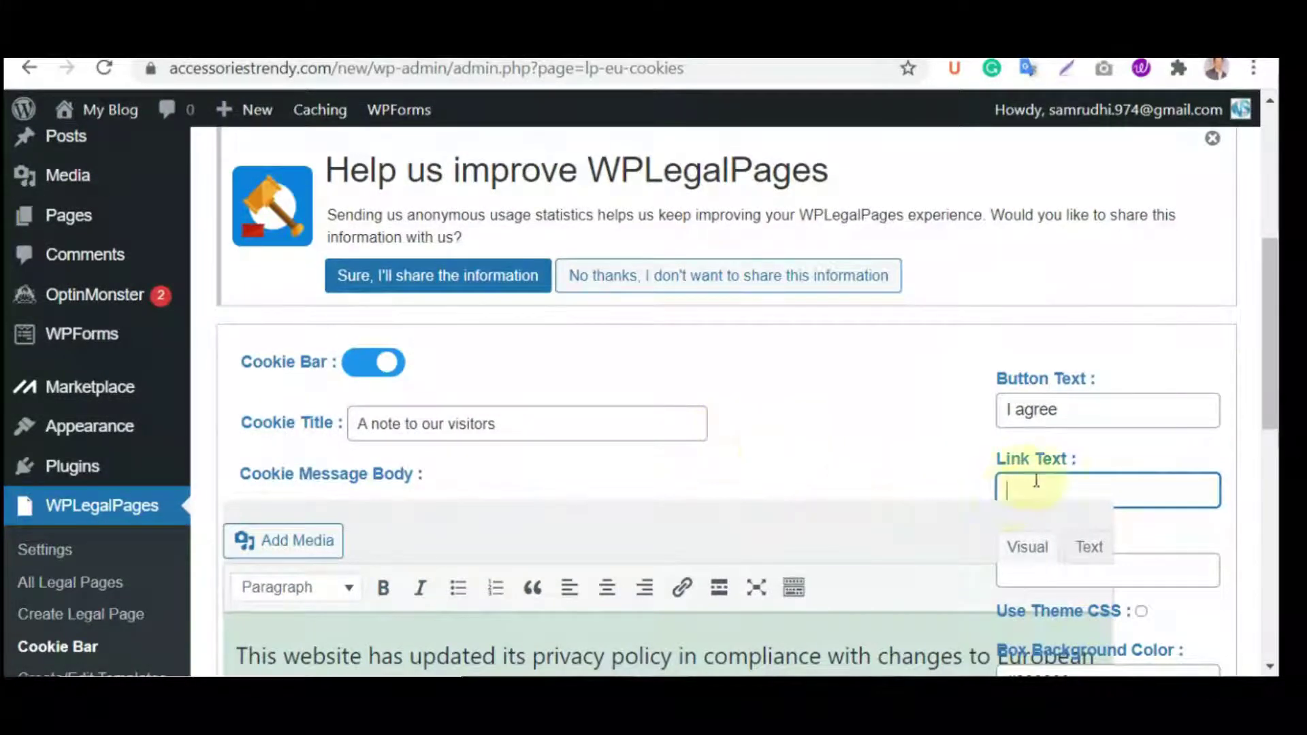
Update the cookie bar settings, keeping the link text empty.
{"action": "left_click", "coordinate": [795, 443]}
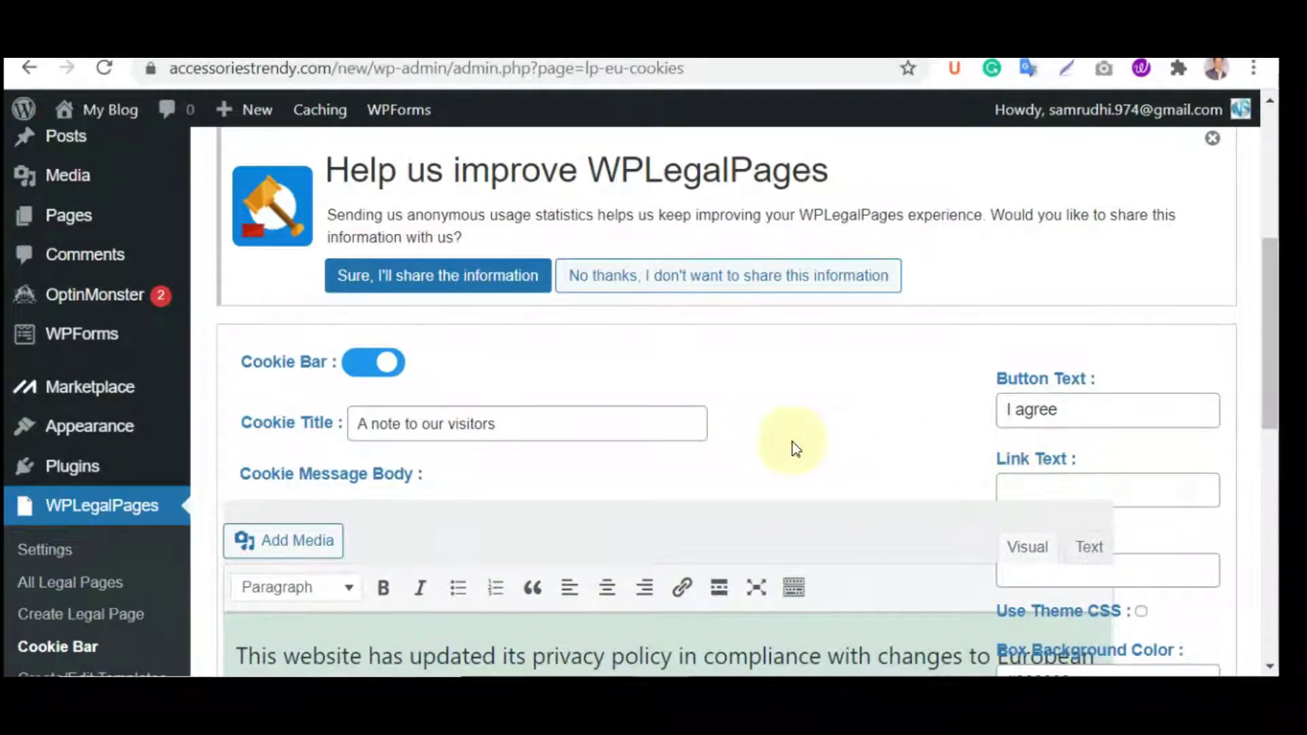
{"action": "scroll", "coordinate": [795, 443], "scroll_direction": "down", "scroll_amount": 8}
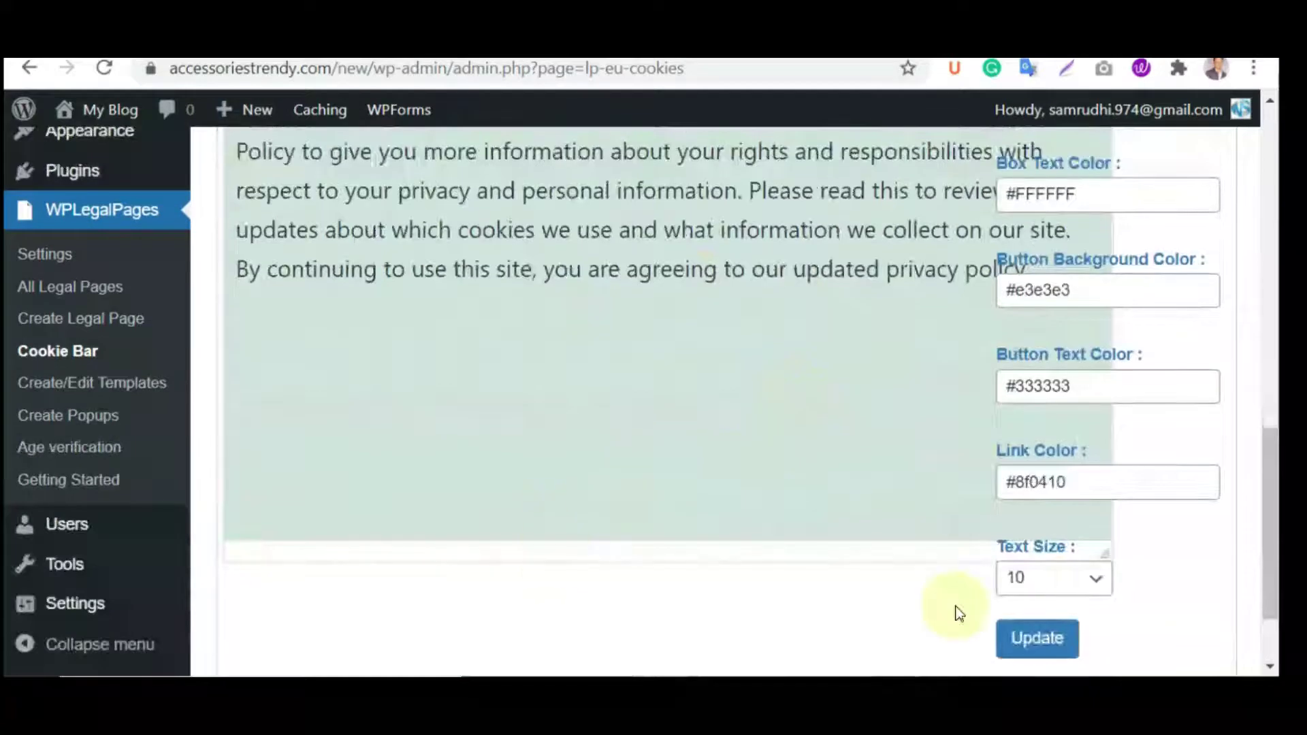
{"action": "left_click", "coordinate": [1033, 639]}
Check the cookie notice's title and message on the live CCPA – California Consumer Privacy Act page and agree to it.
{"action": "scroll", "coordinate": [830, 605], "scroll_direction": "down", "scroll_amount": 2}
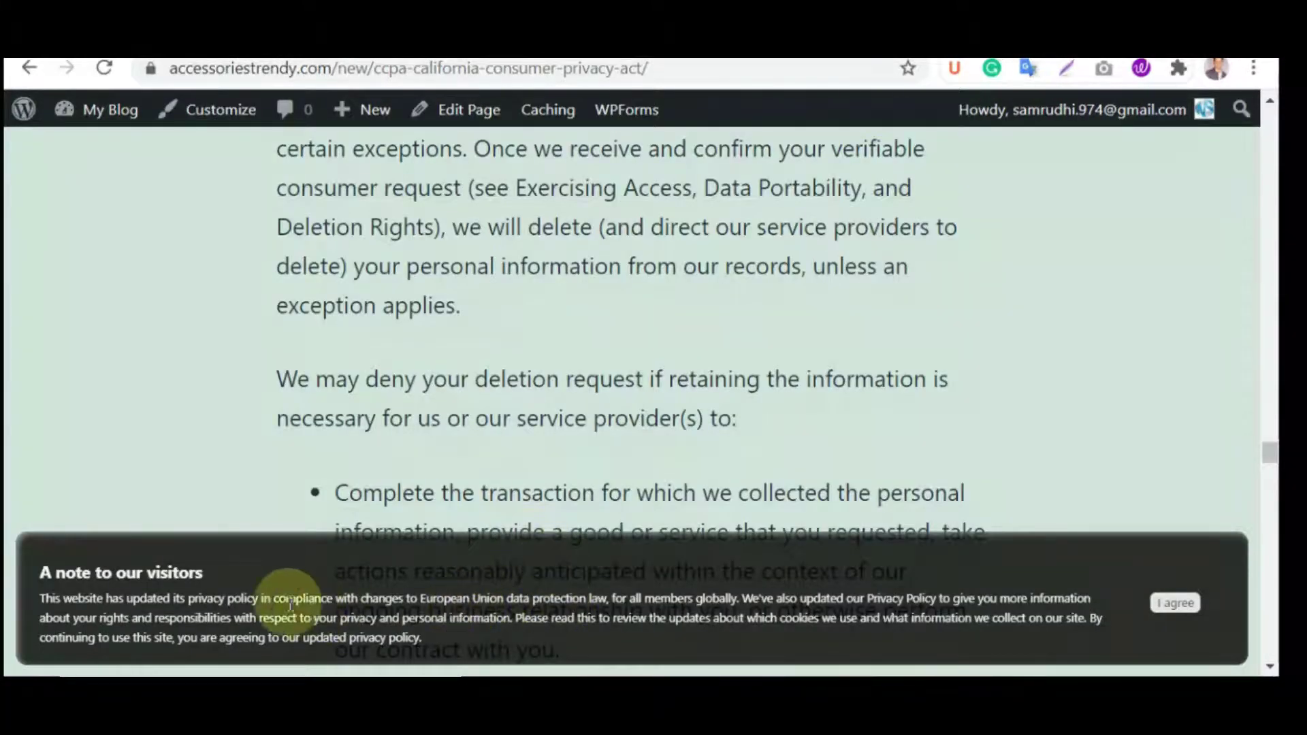
{"action": "left_click_drag", "start_coordinate": [41, 571], "coordinate": [210, 569]}
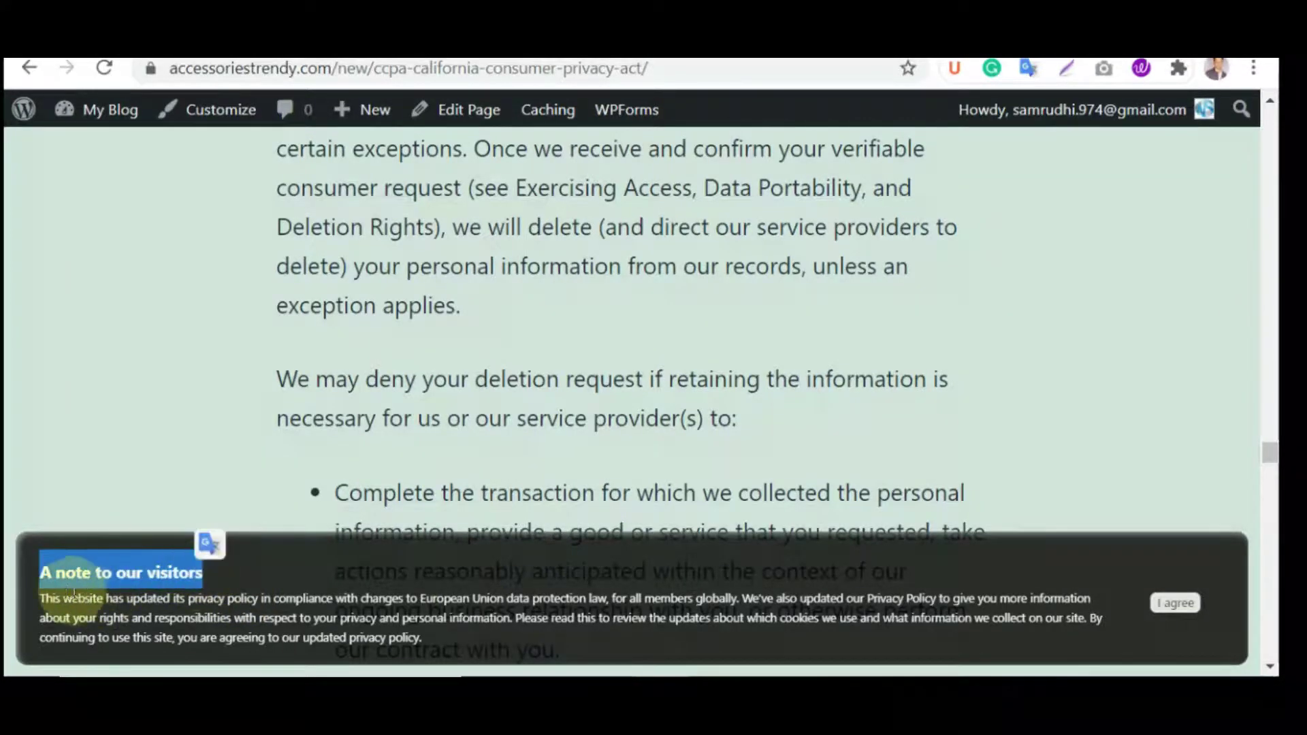
{"action": "left_click_drag", "start_coordinate": [90, 606], "coordinate": [427, 639]}
{"action": "left_click", "coordinate": [1001, 609]}
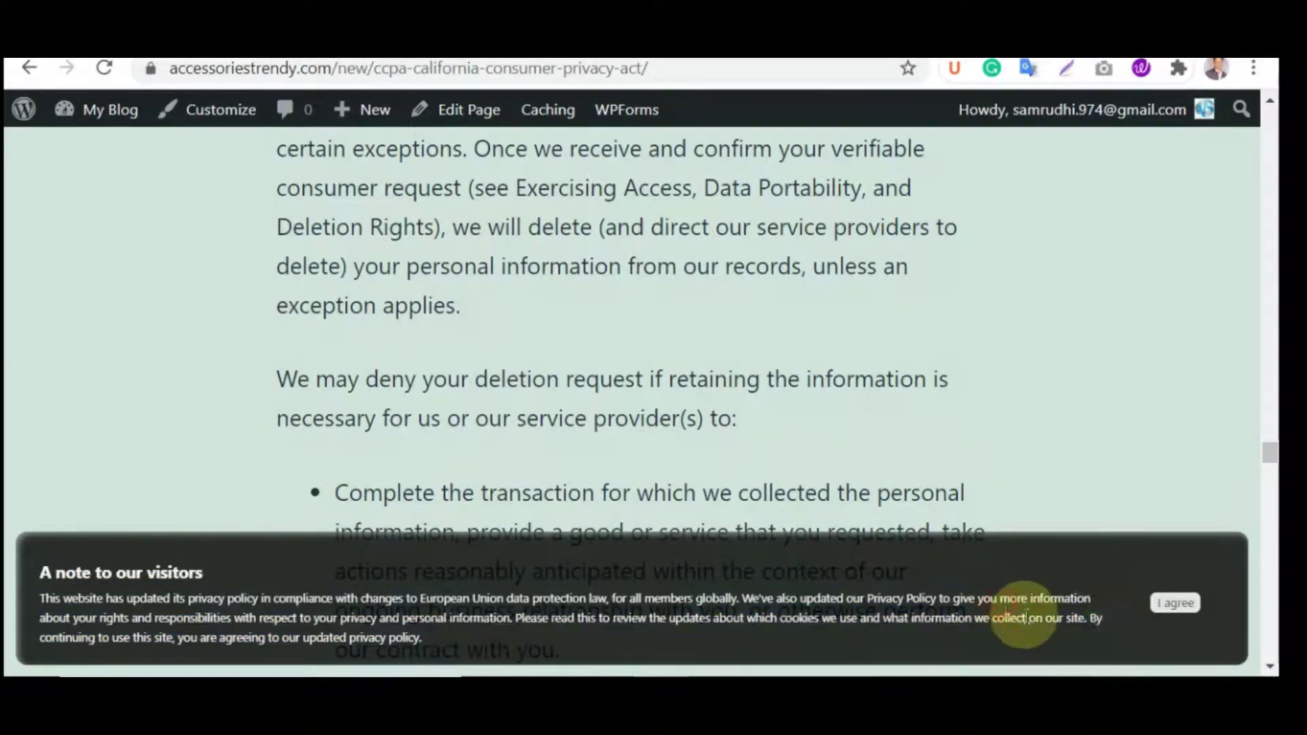
{"action": "left_click", "coordinate": [1176, 605]}
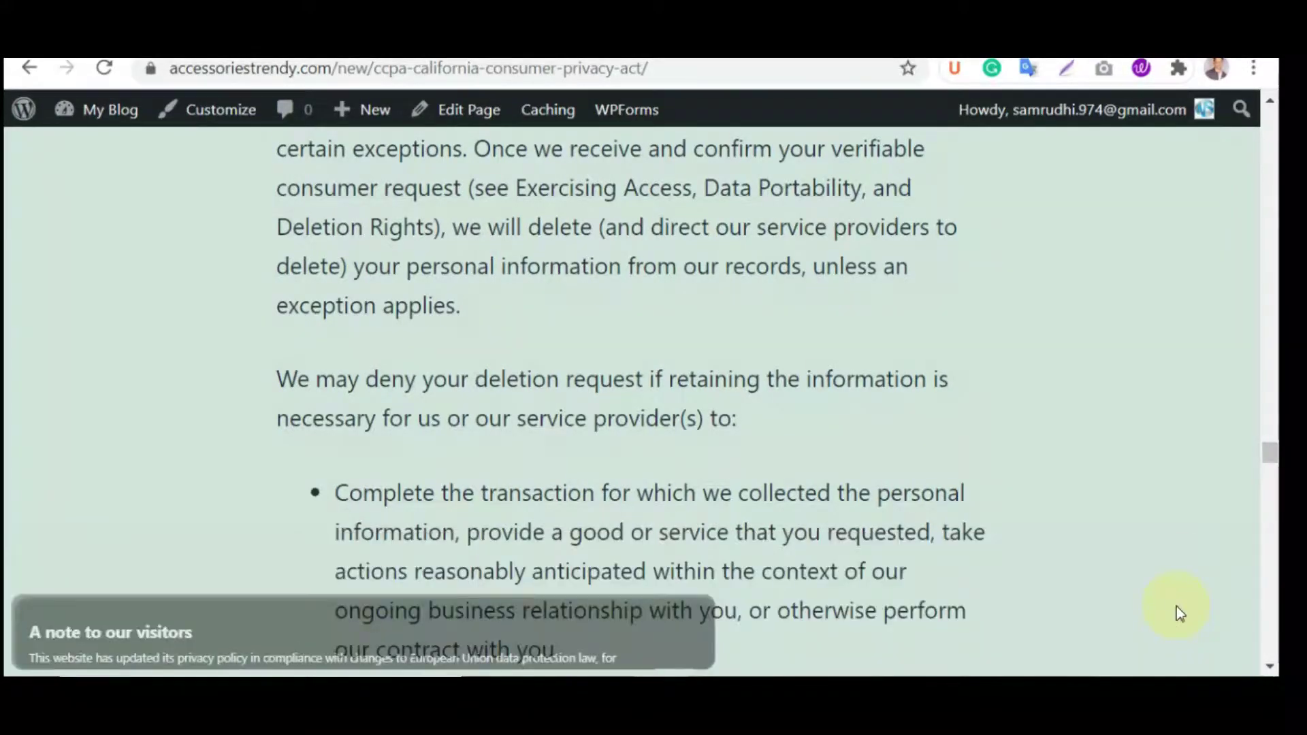